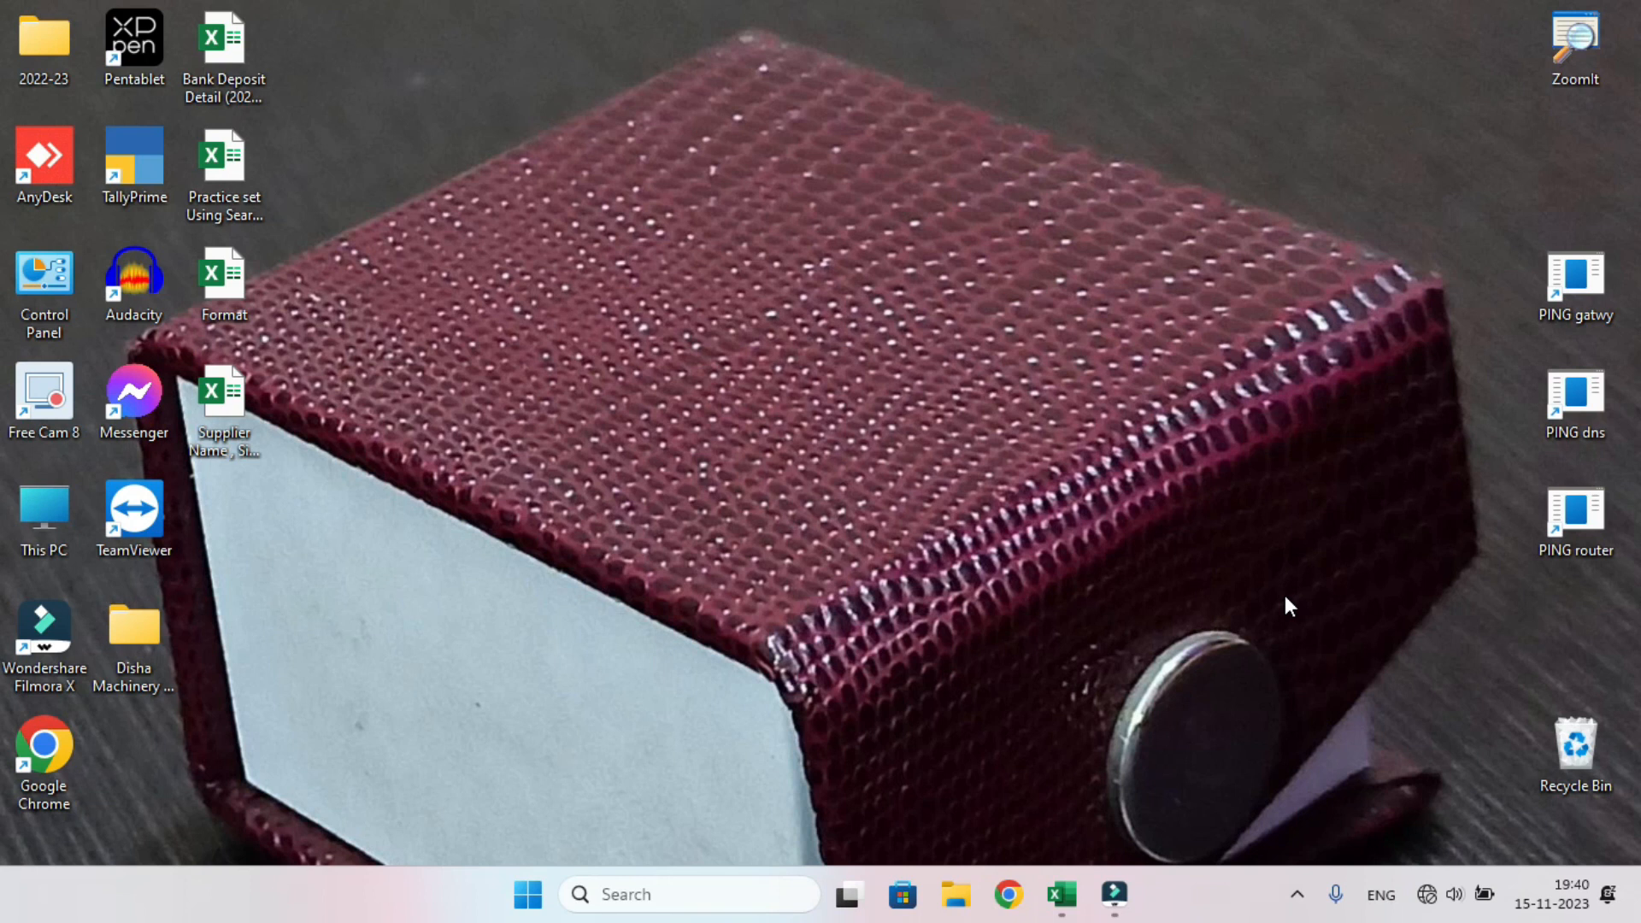
- Switch to the Excel workbook and enter 15 under Number and 2 under Divisor in row 7 of the Master sheet
{"action": "left_click", "coordinate": [1062, 894]}
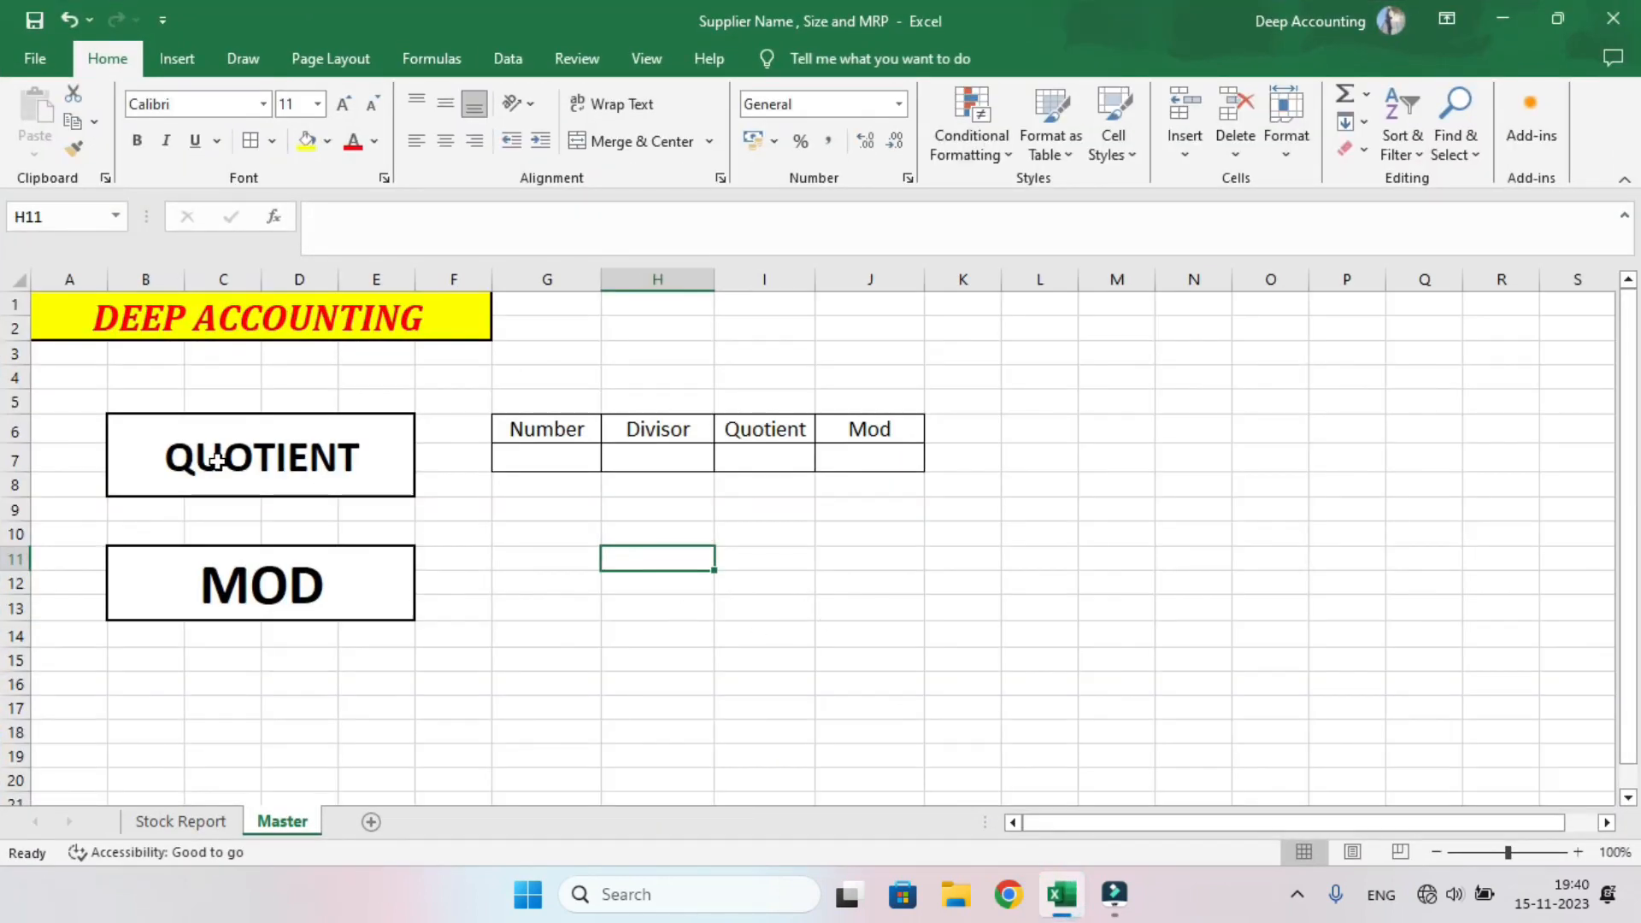
{"action": "left_click", "coordinate": [337, 608]}
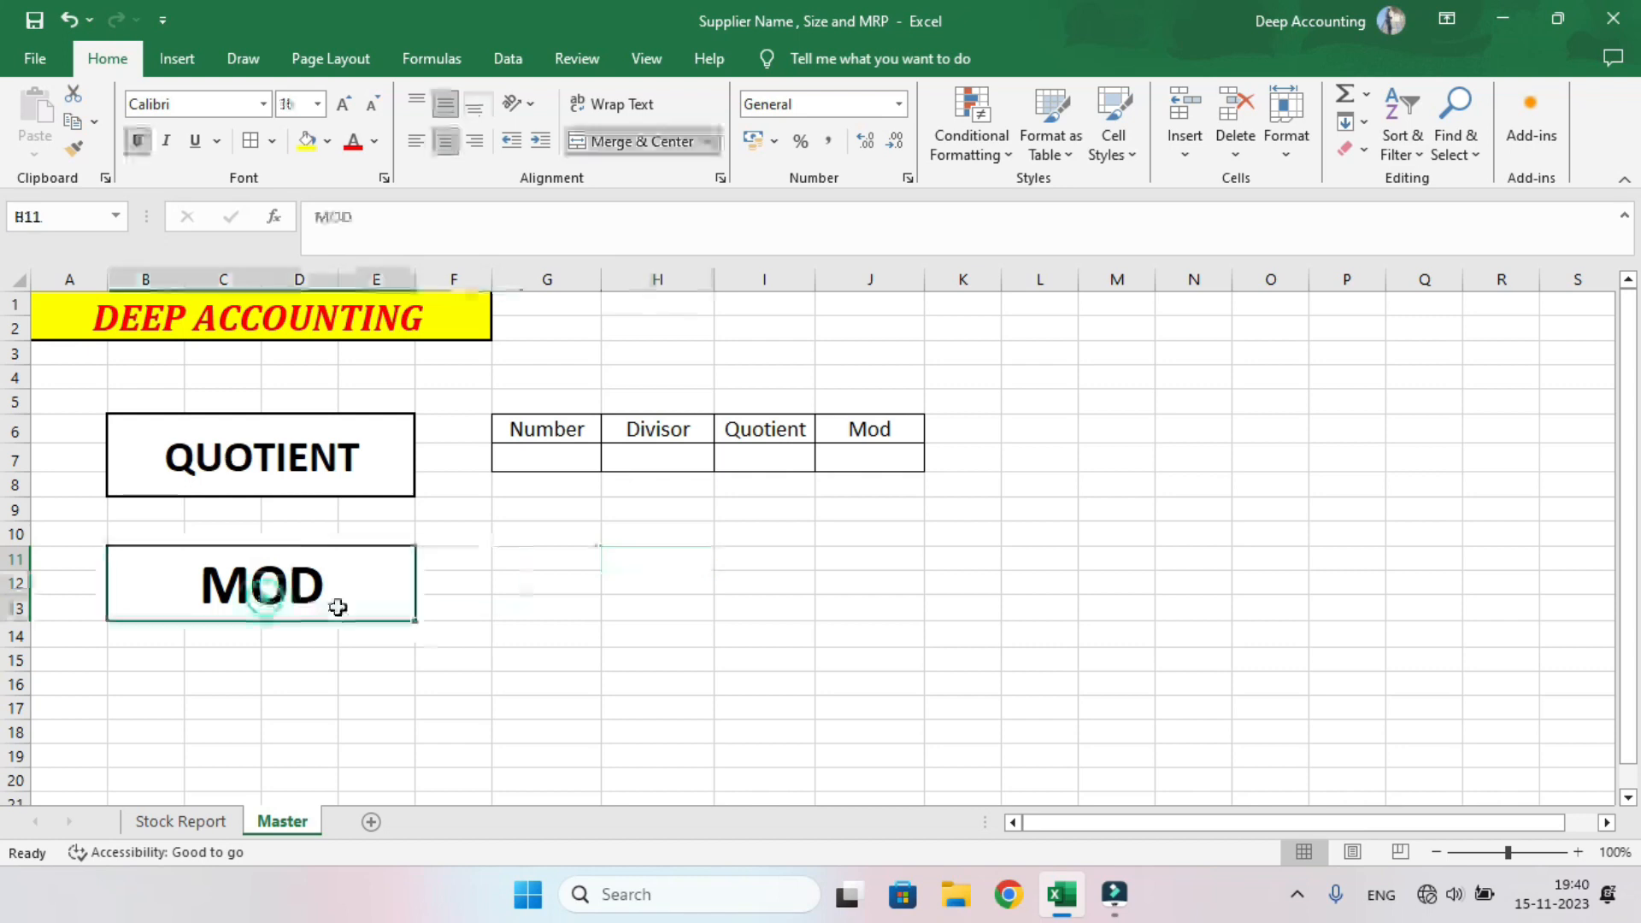
{"action": "left_click", "coordinate": [544, 460]}
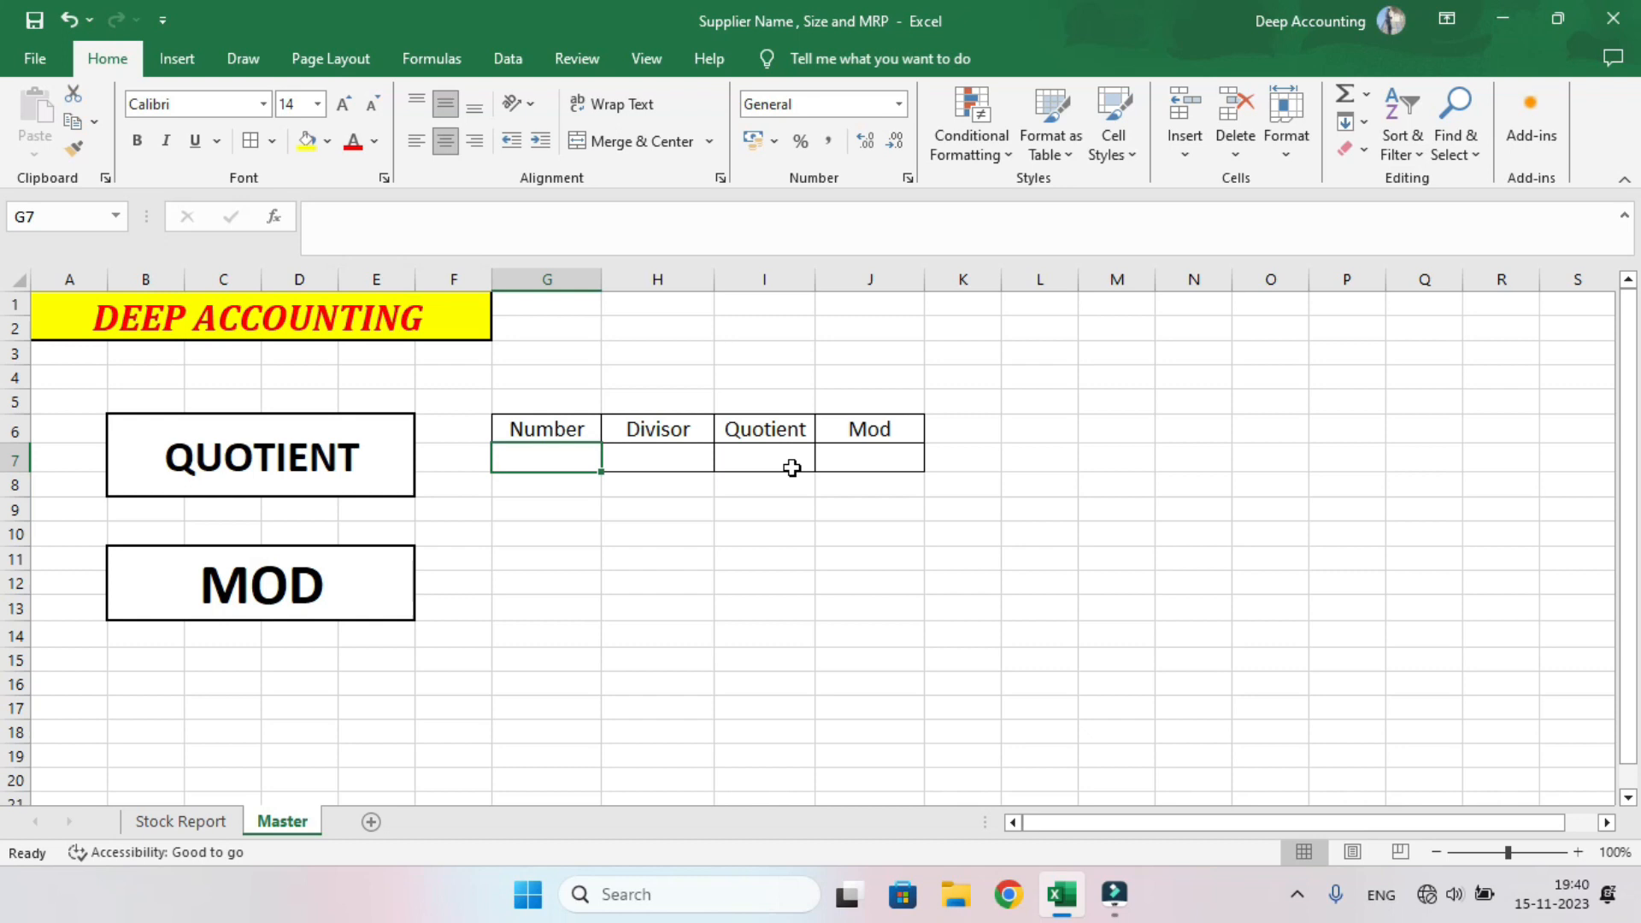
{"action": "type", "text": "15"}
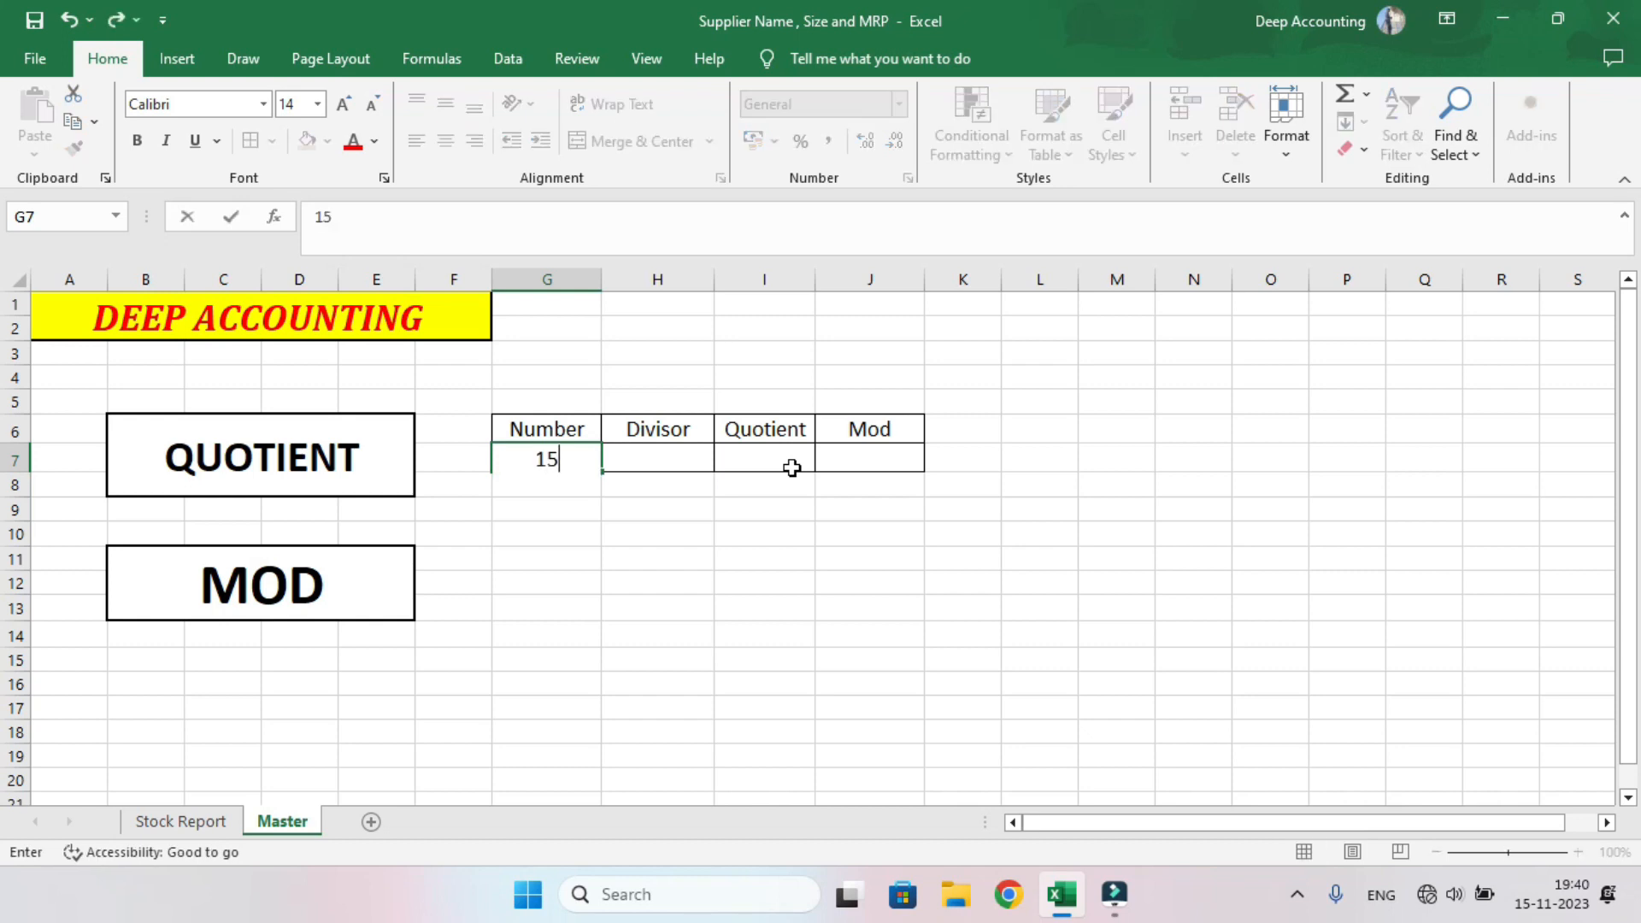
{"action": "key", "text": "Tab"}
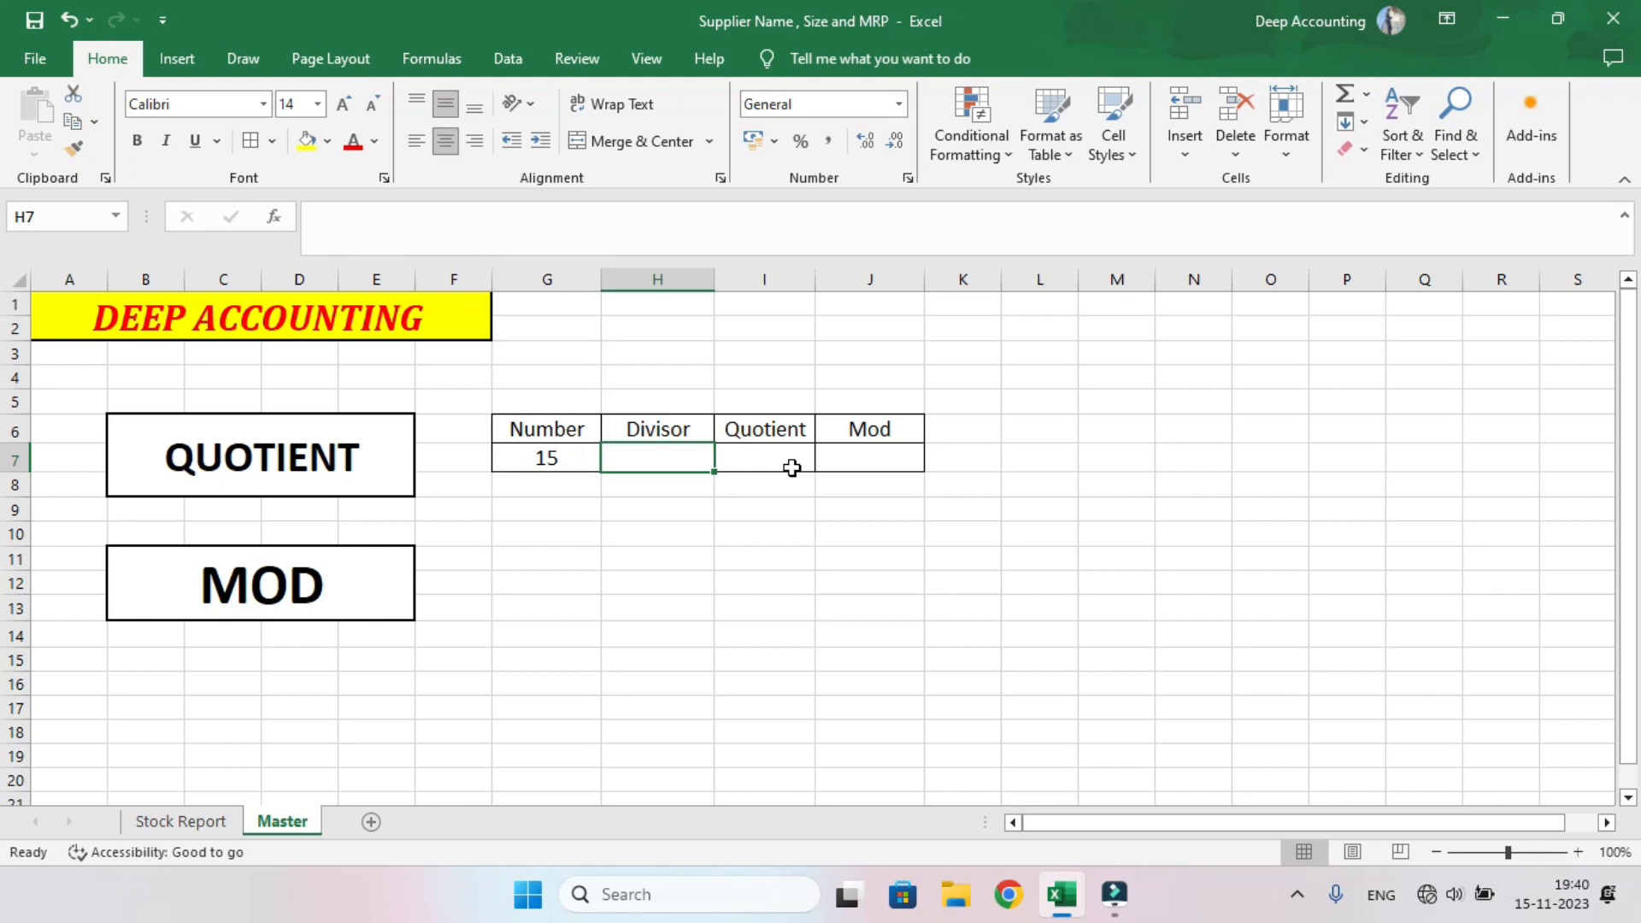
{"action": "type", "text": "2"}
{"action": "key", "text": "Tab"}
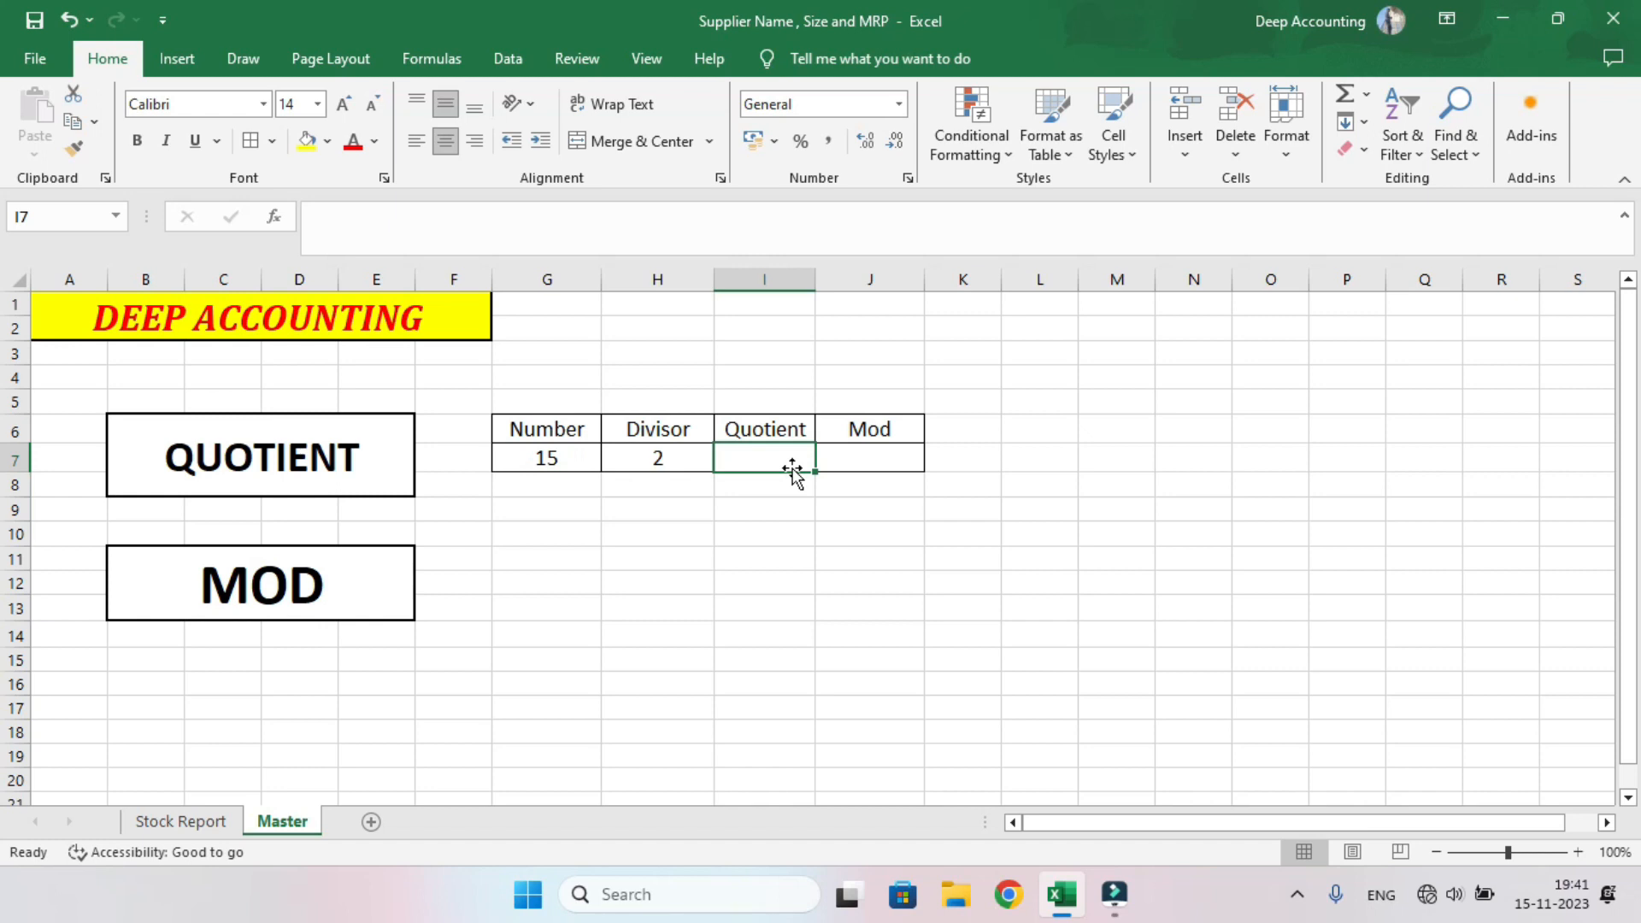
- Enter the formula =QUOTIENT(G7,H7) in cell I7 under the Quotient heading
{"action": "type", "text": "="}
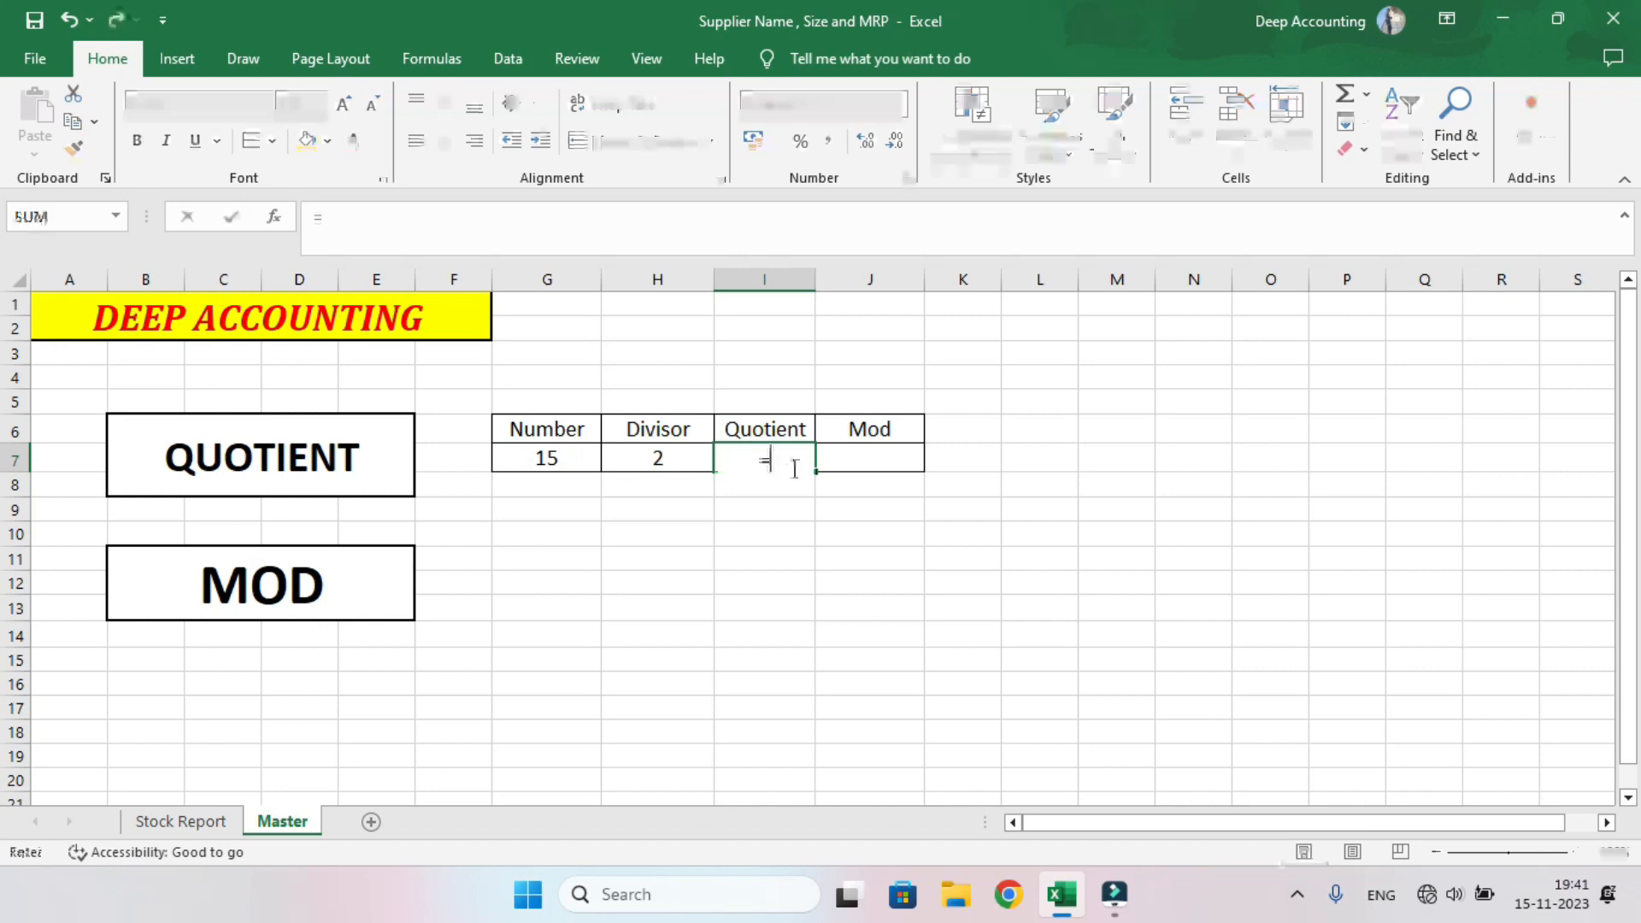
{"action": "type", "text": "quo"}
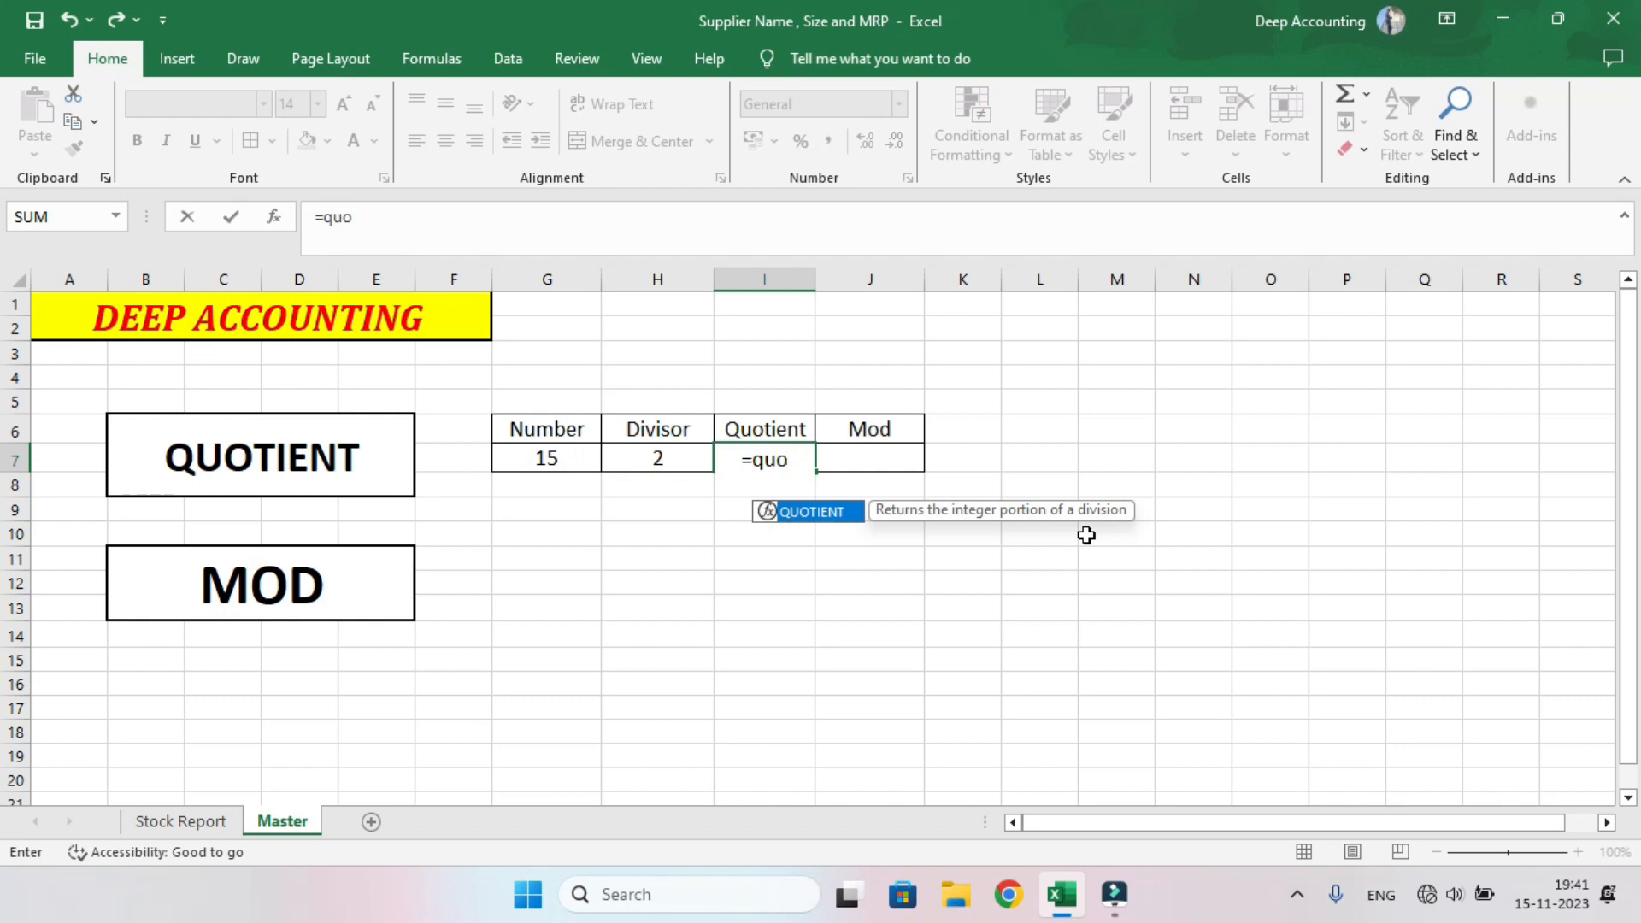
{"action": "key", "text": "Tab"}
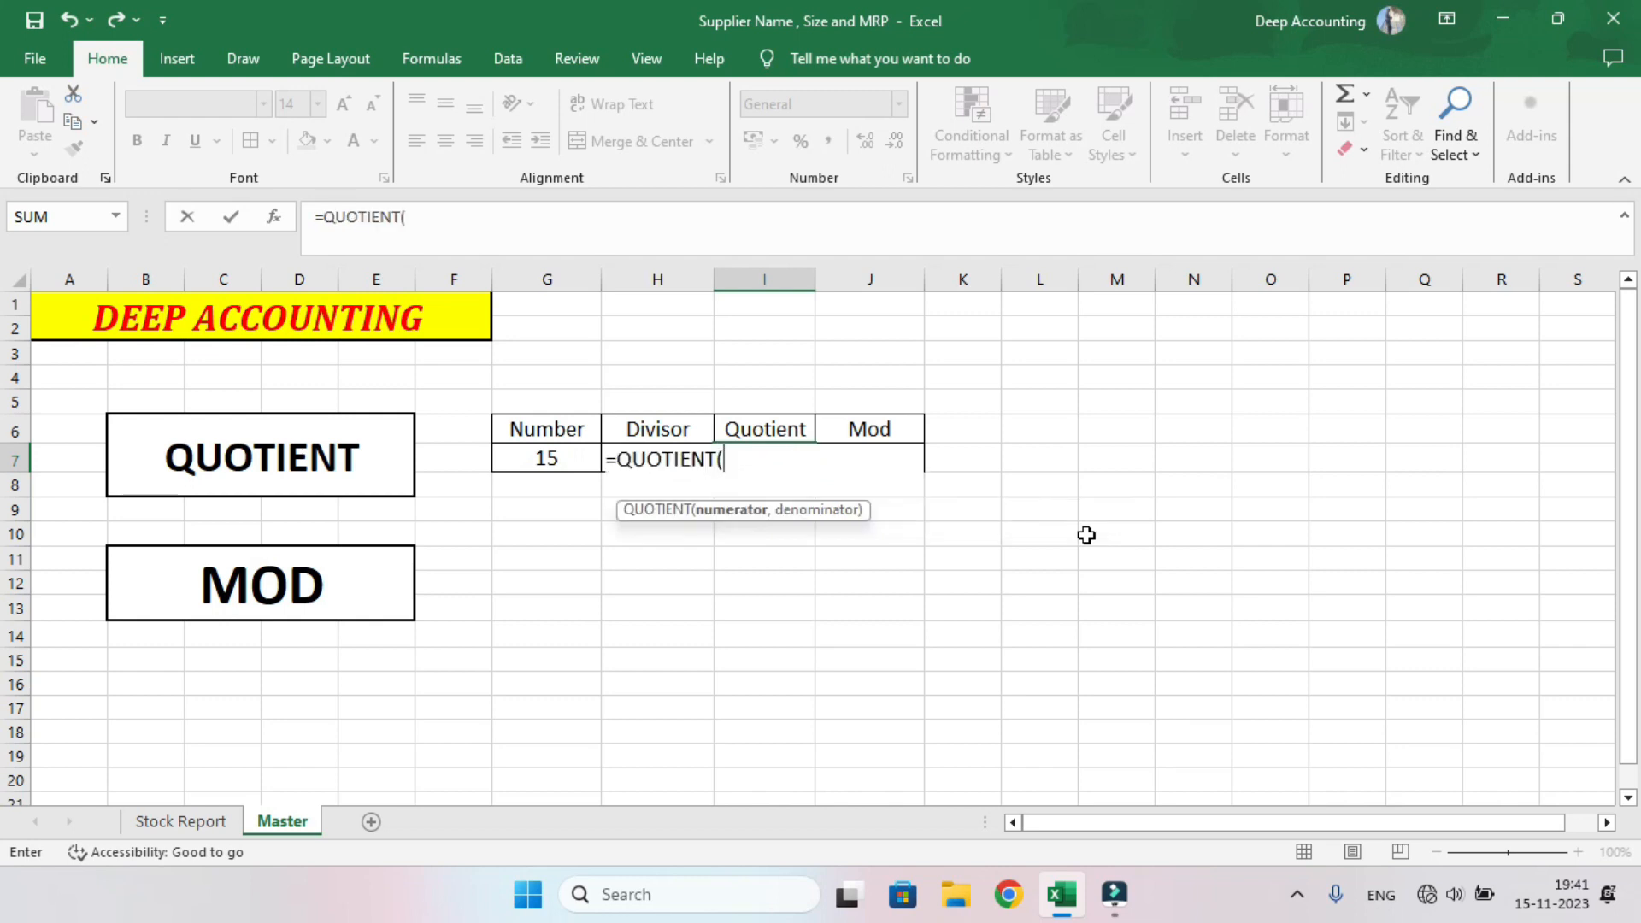
{"action": "key", "text": "Left"}
{"action": "key", "text": "Left"}
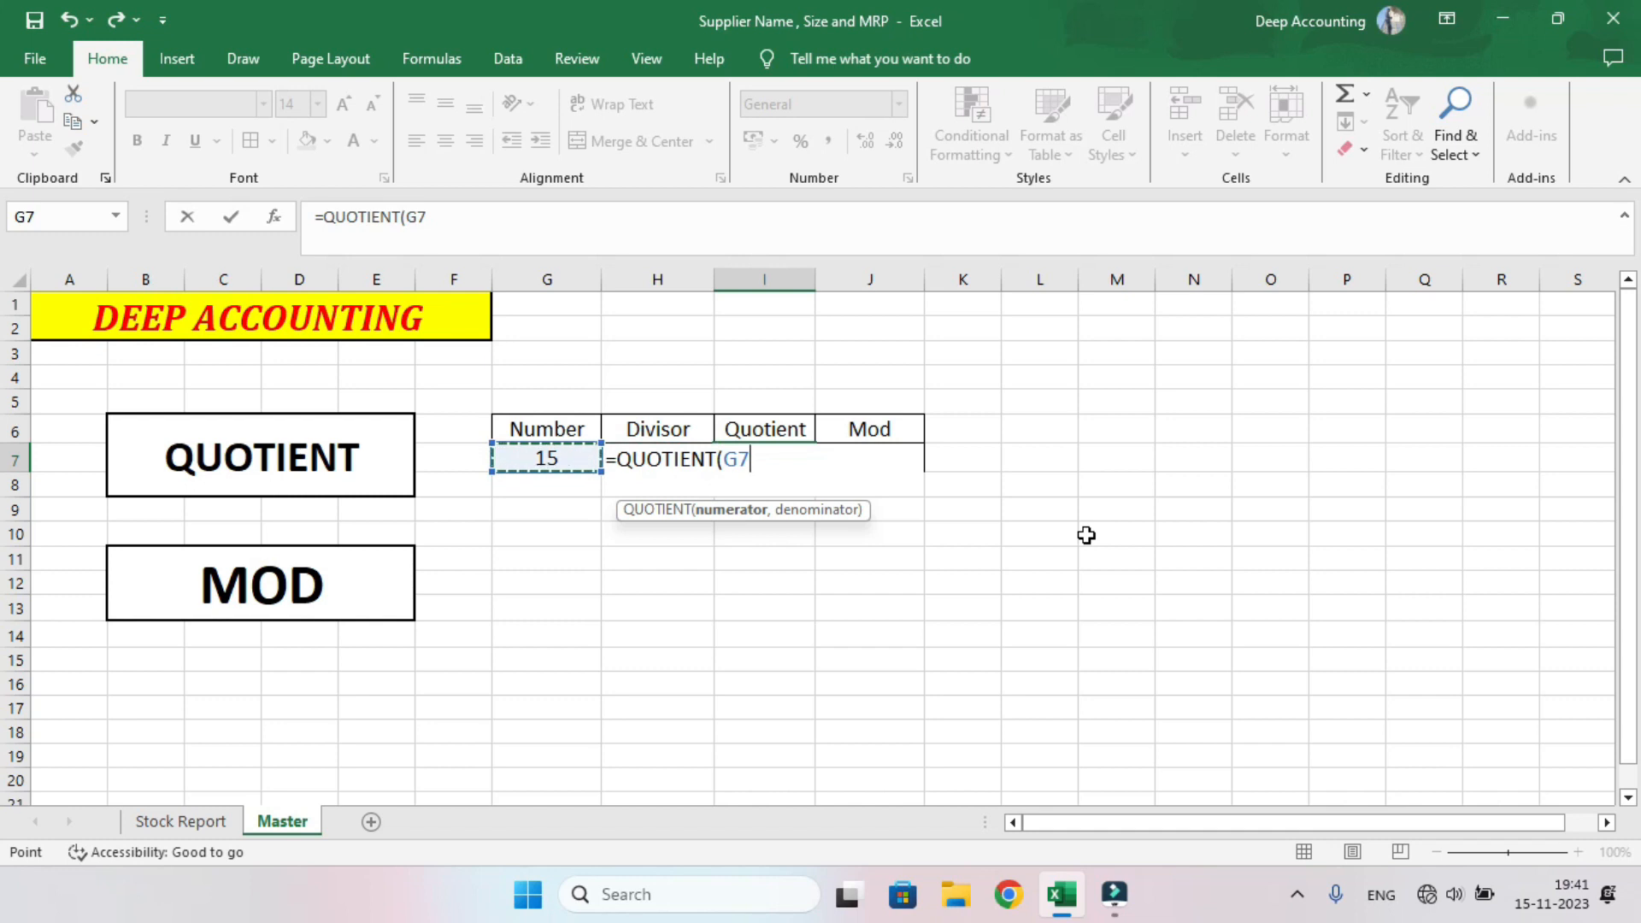
{"action": "type", "text": ","}
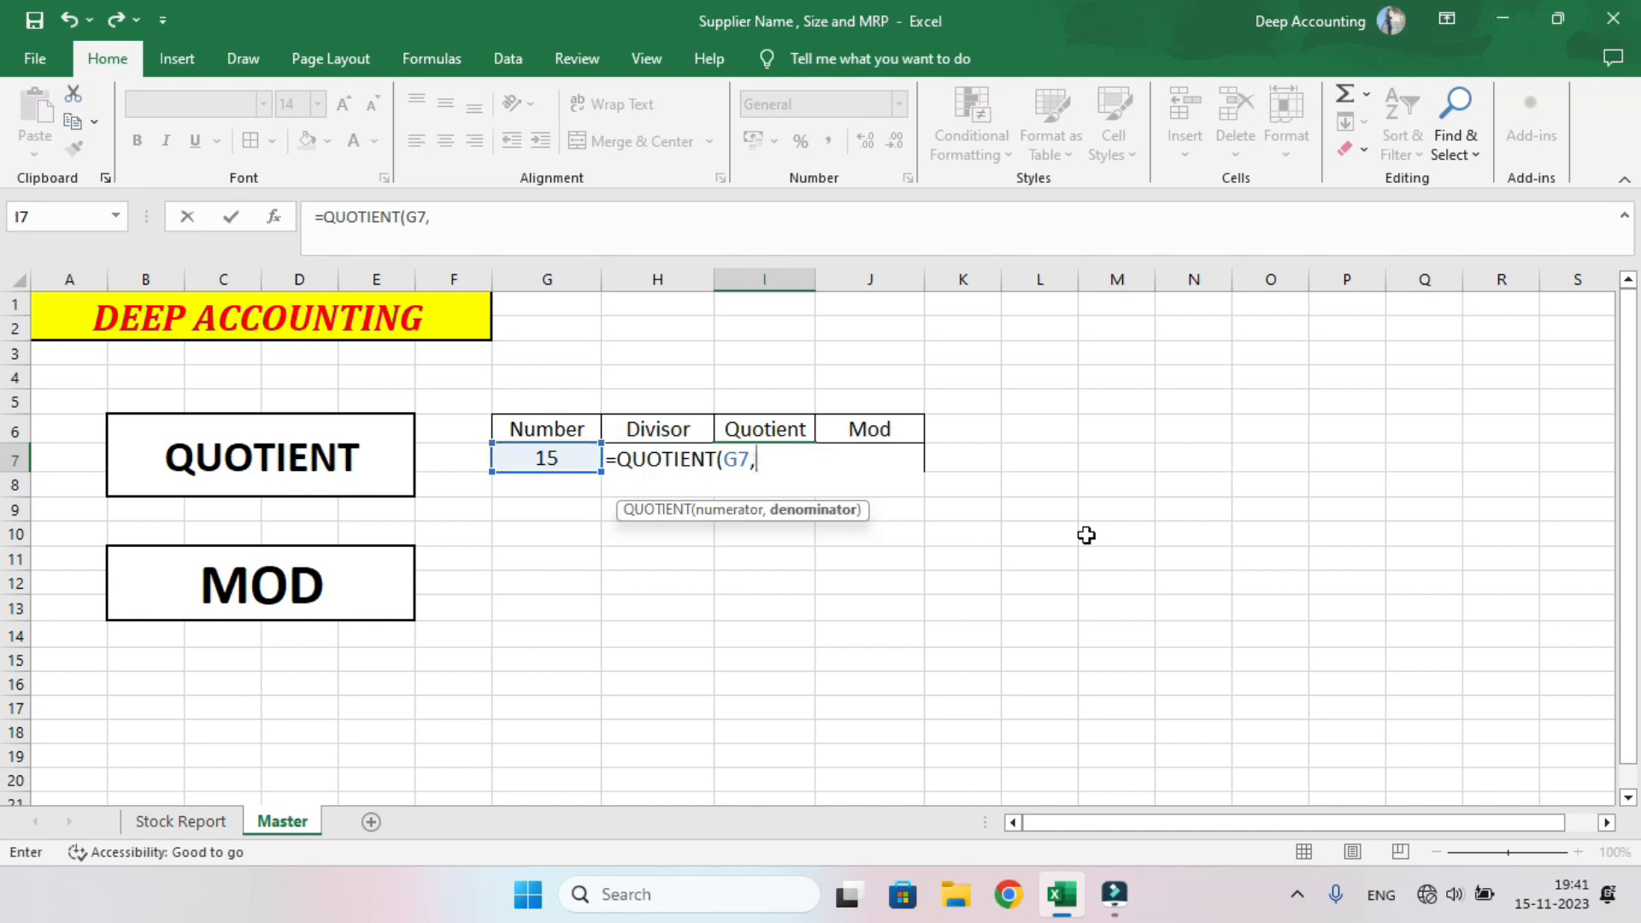
{"action": "key", "text": "Left"}
{"action": "type", "text": ")"}
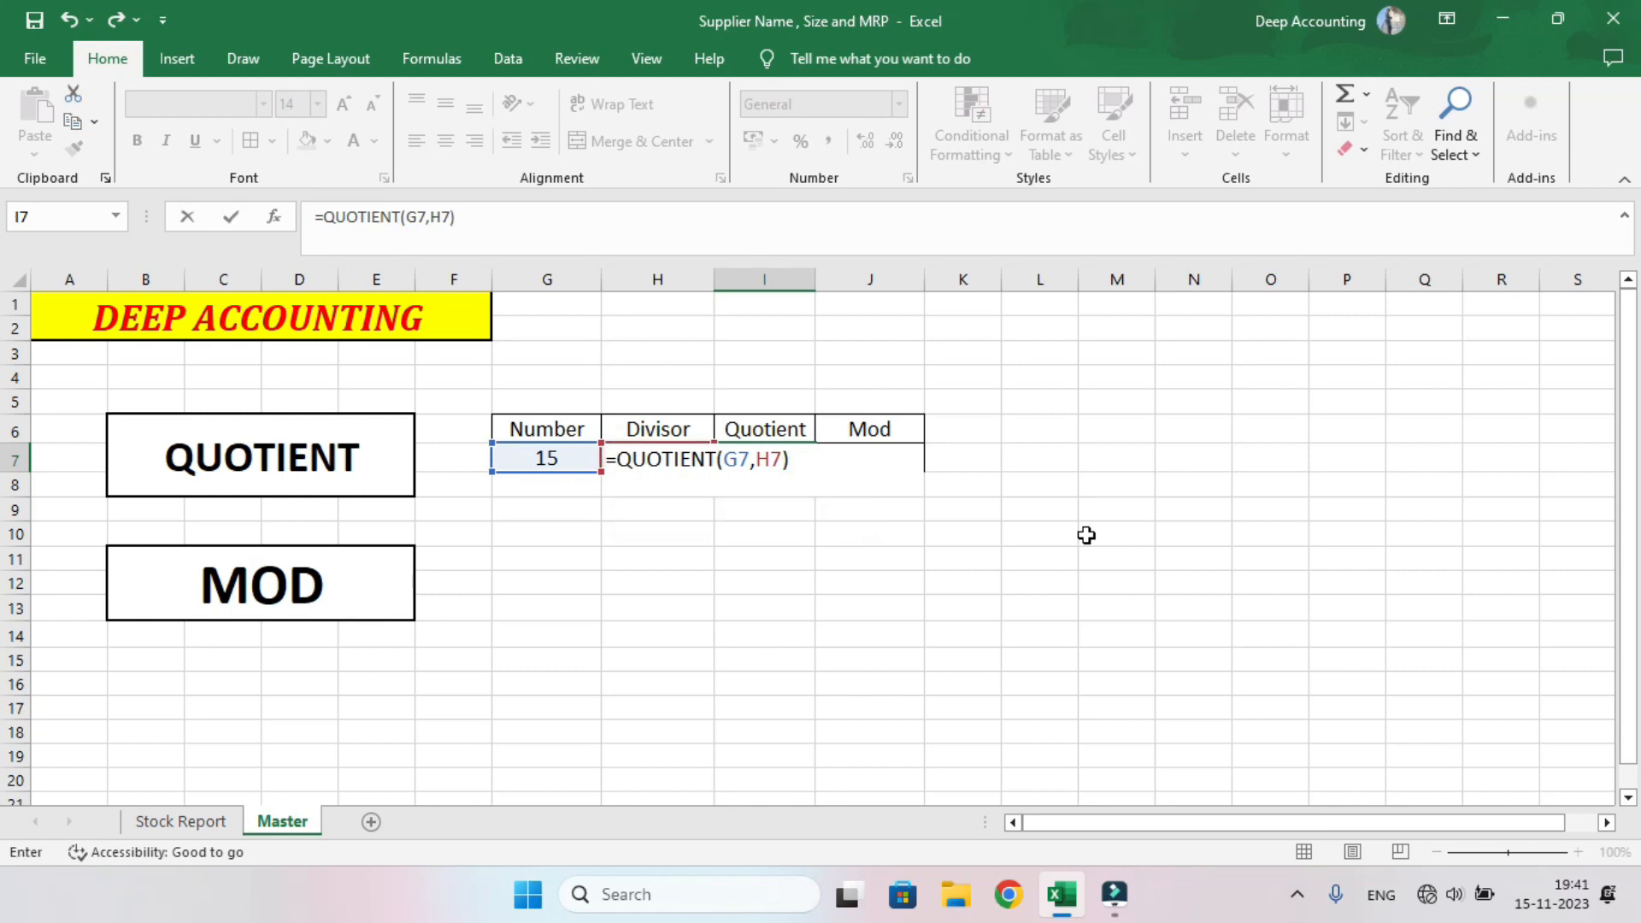
{"action": "key", "text": "Return"}
{"action": "key", "text": "Up"}
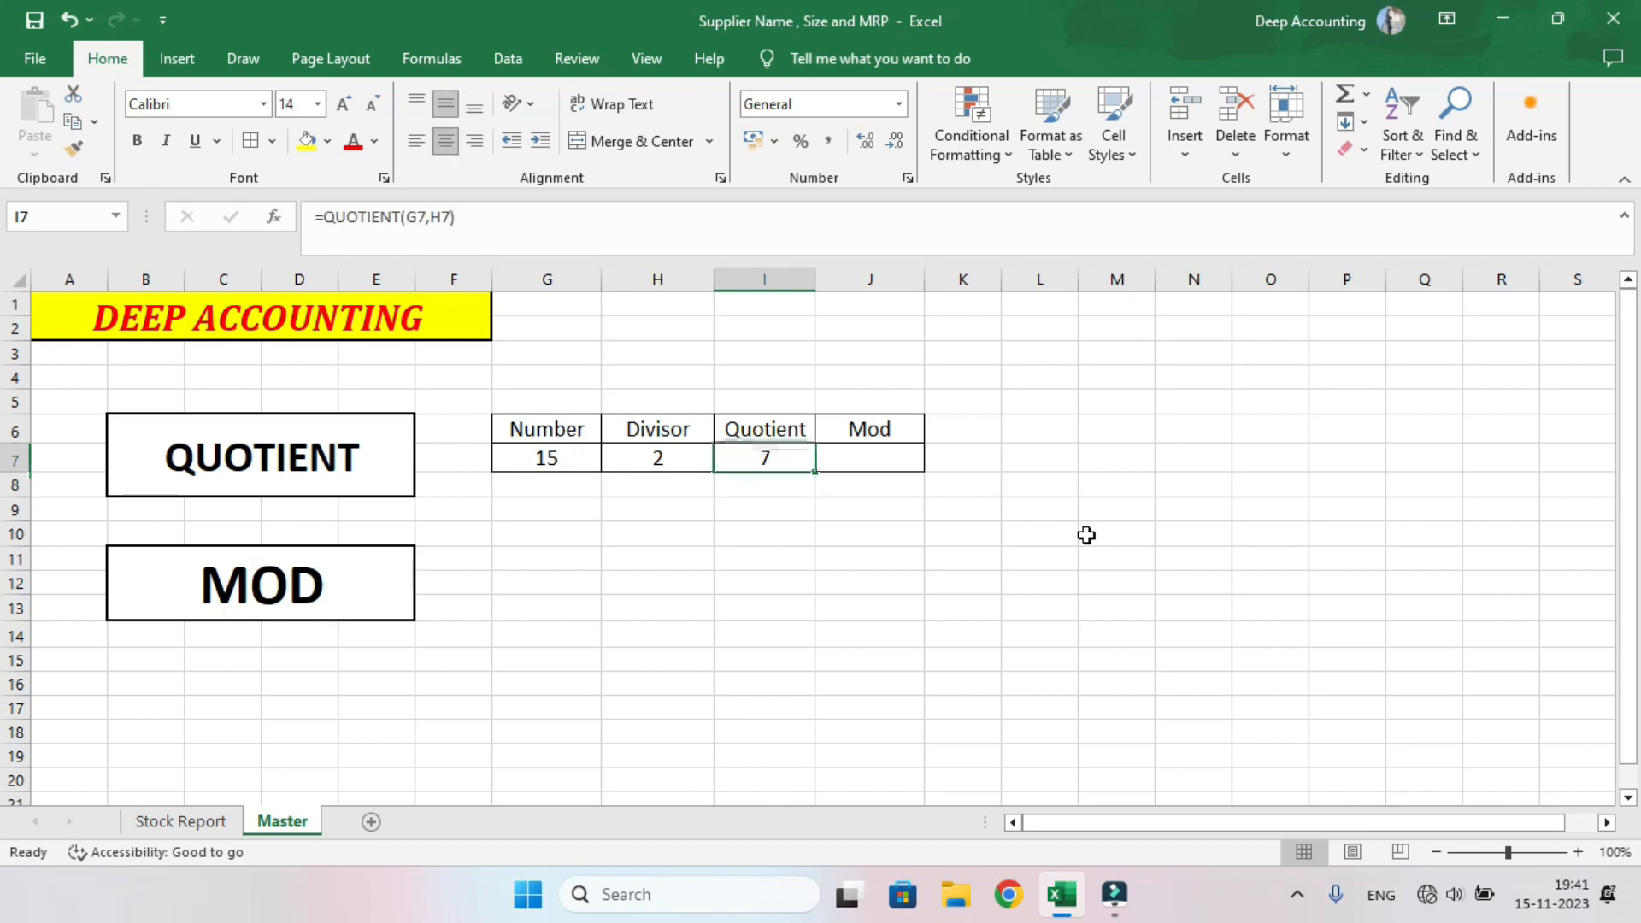
- Enter the formula =MOD(G7,H7) in cell J7 under the Mod heading
{"action": "key", "text": "Right"}
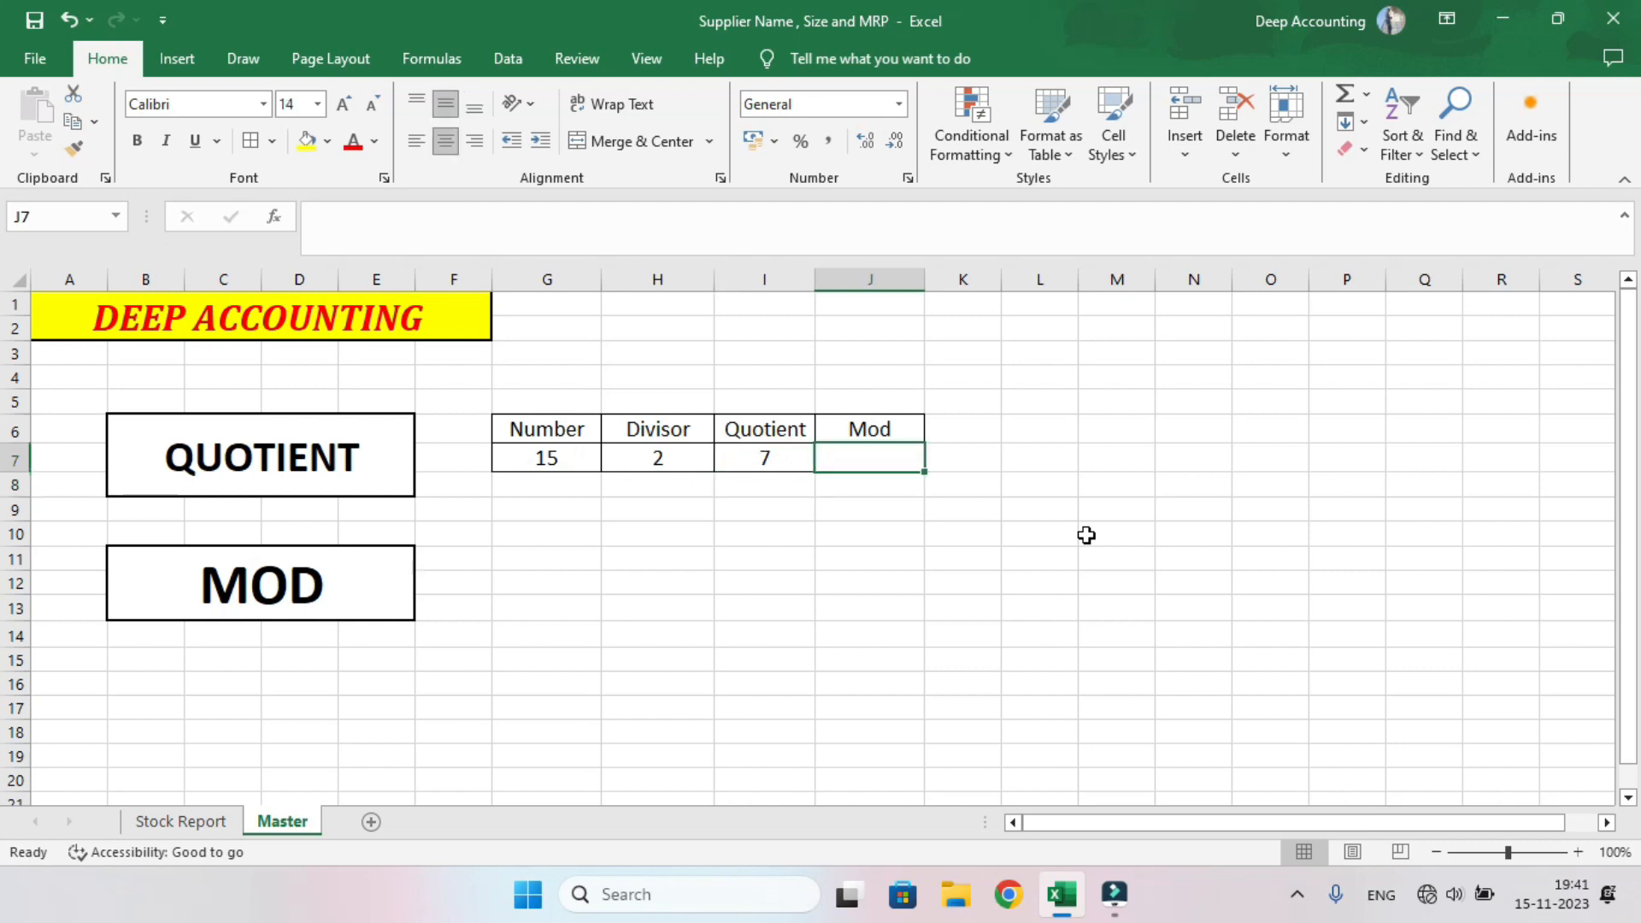
{"action": "type", "text": "=mod"}
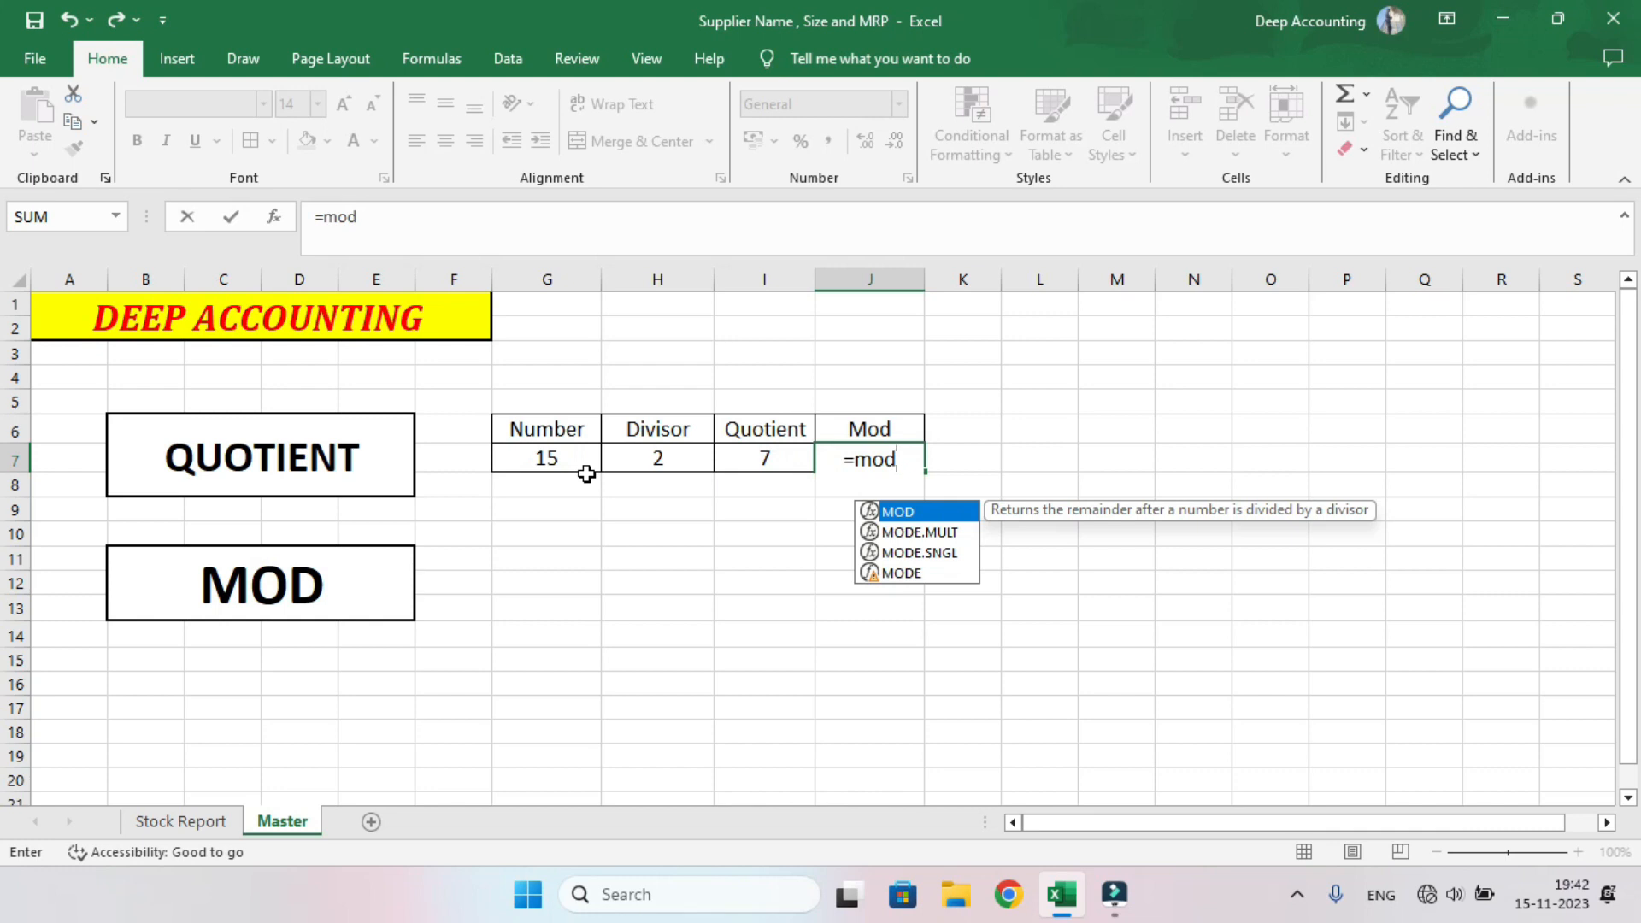
{"action": "key", "text": "Tab"}
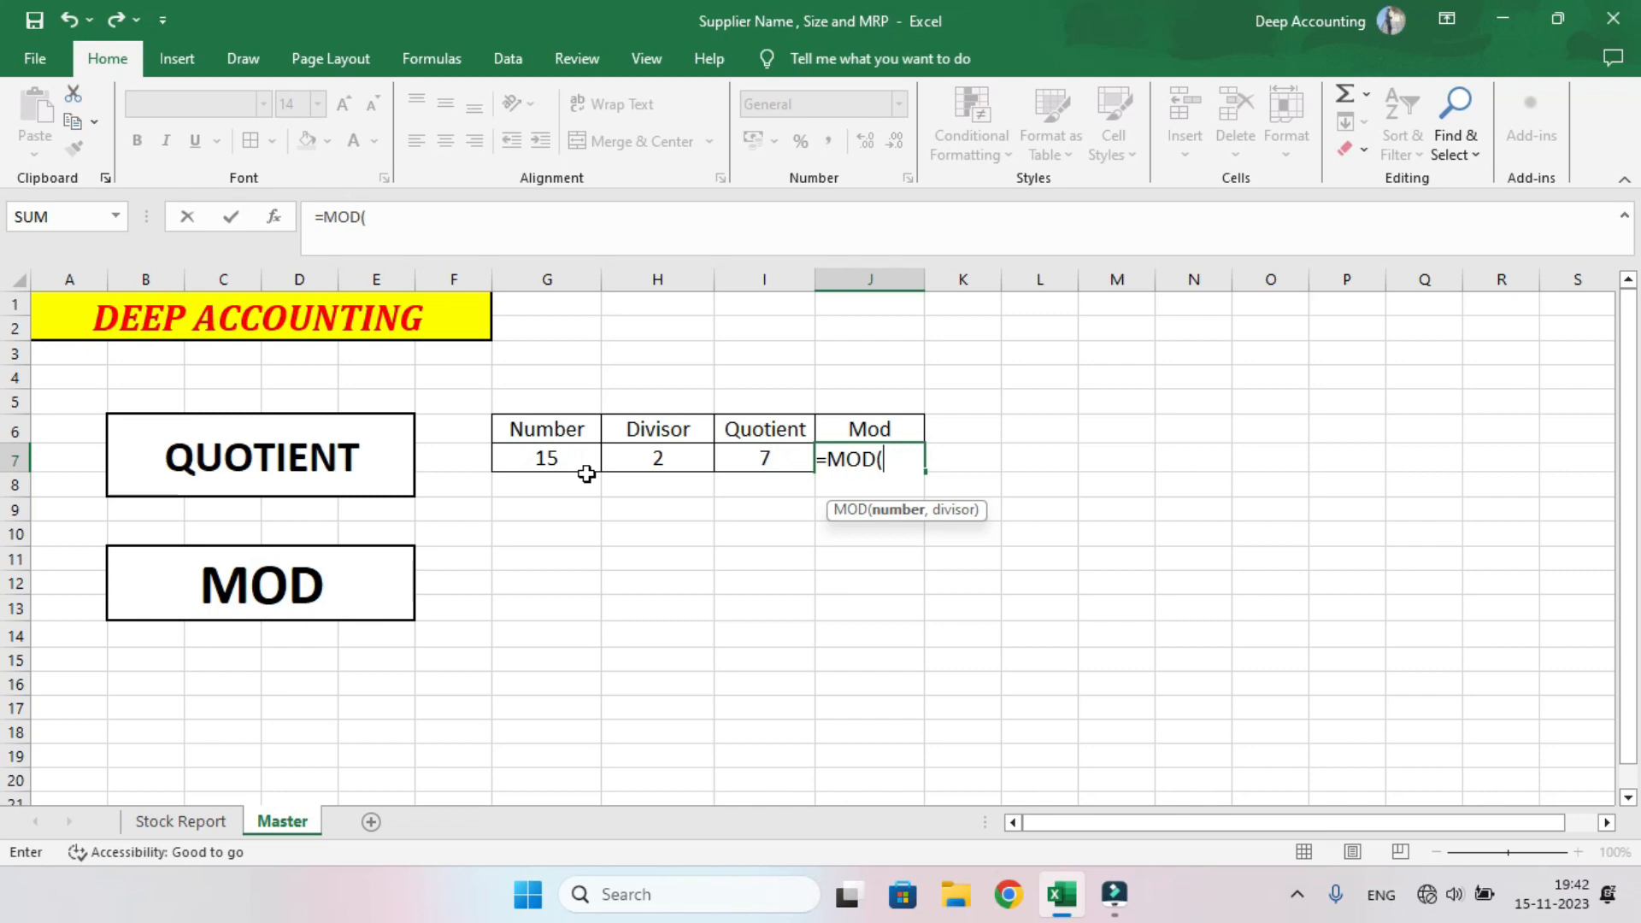
{"action": "left_click", "coordinate": [604, 470]}
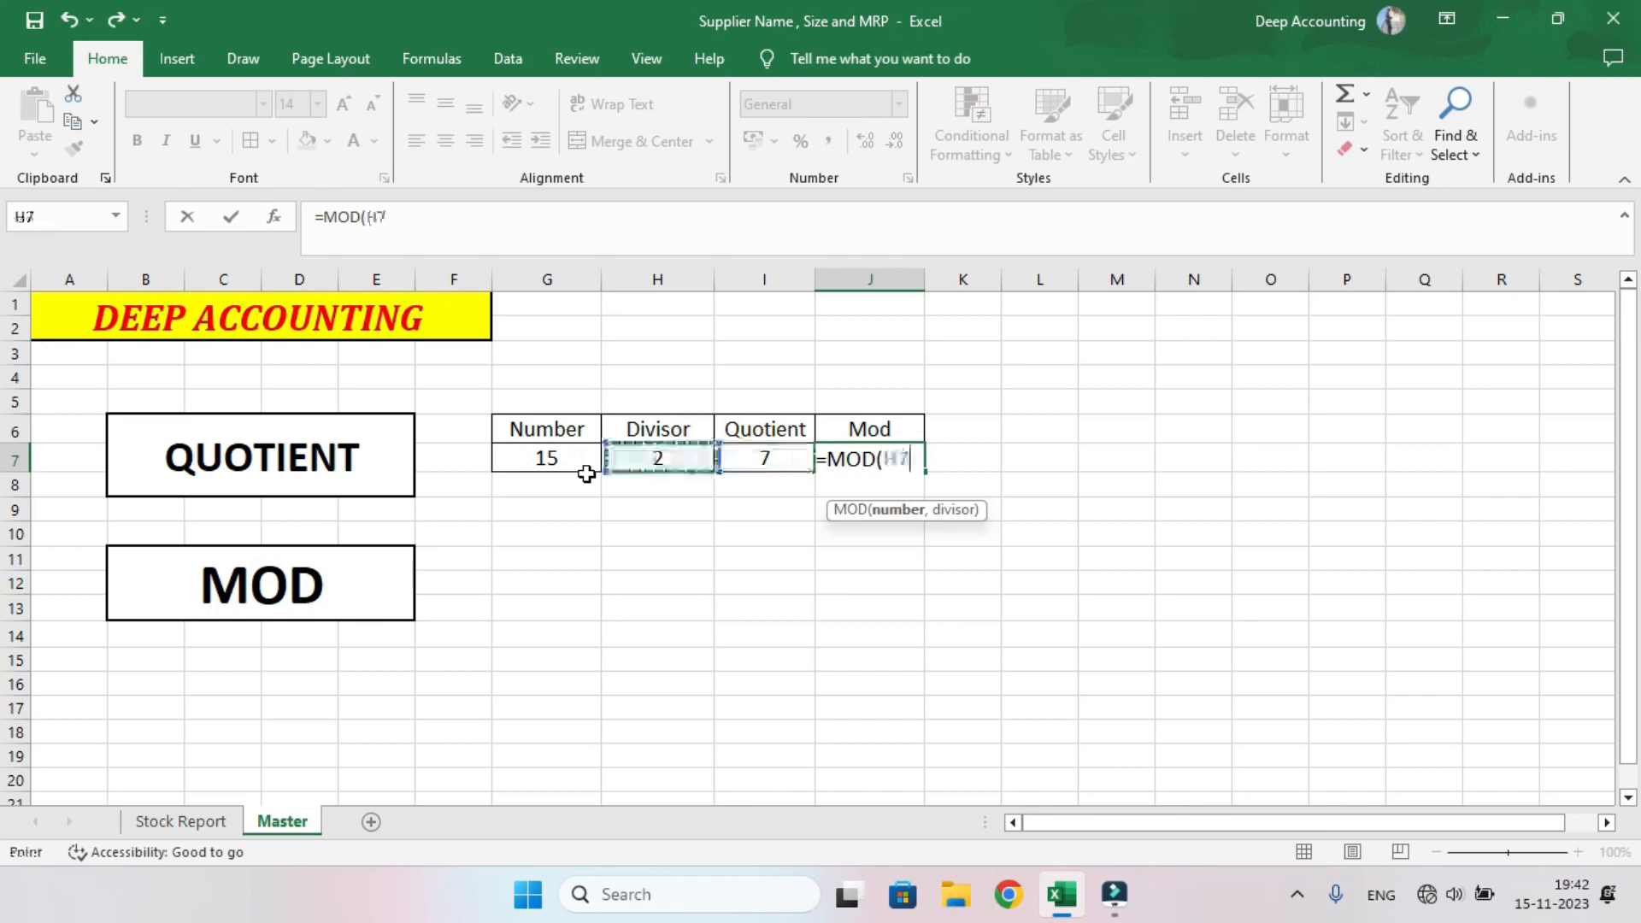
{"action": "left_click", "coordinate": [586, 472]}
{"action": "type", "text": ","}
{"action": "key", "text": "Left"}
{"action": "key", "text": "Left"}
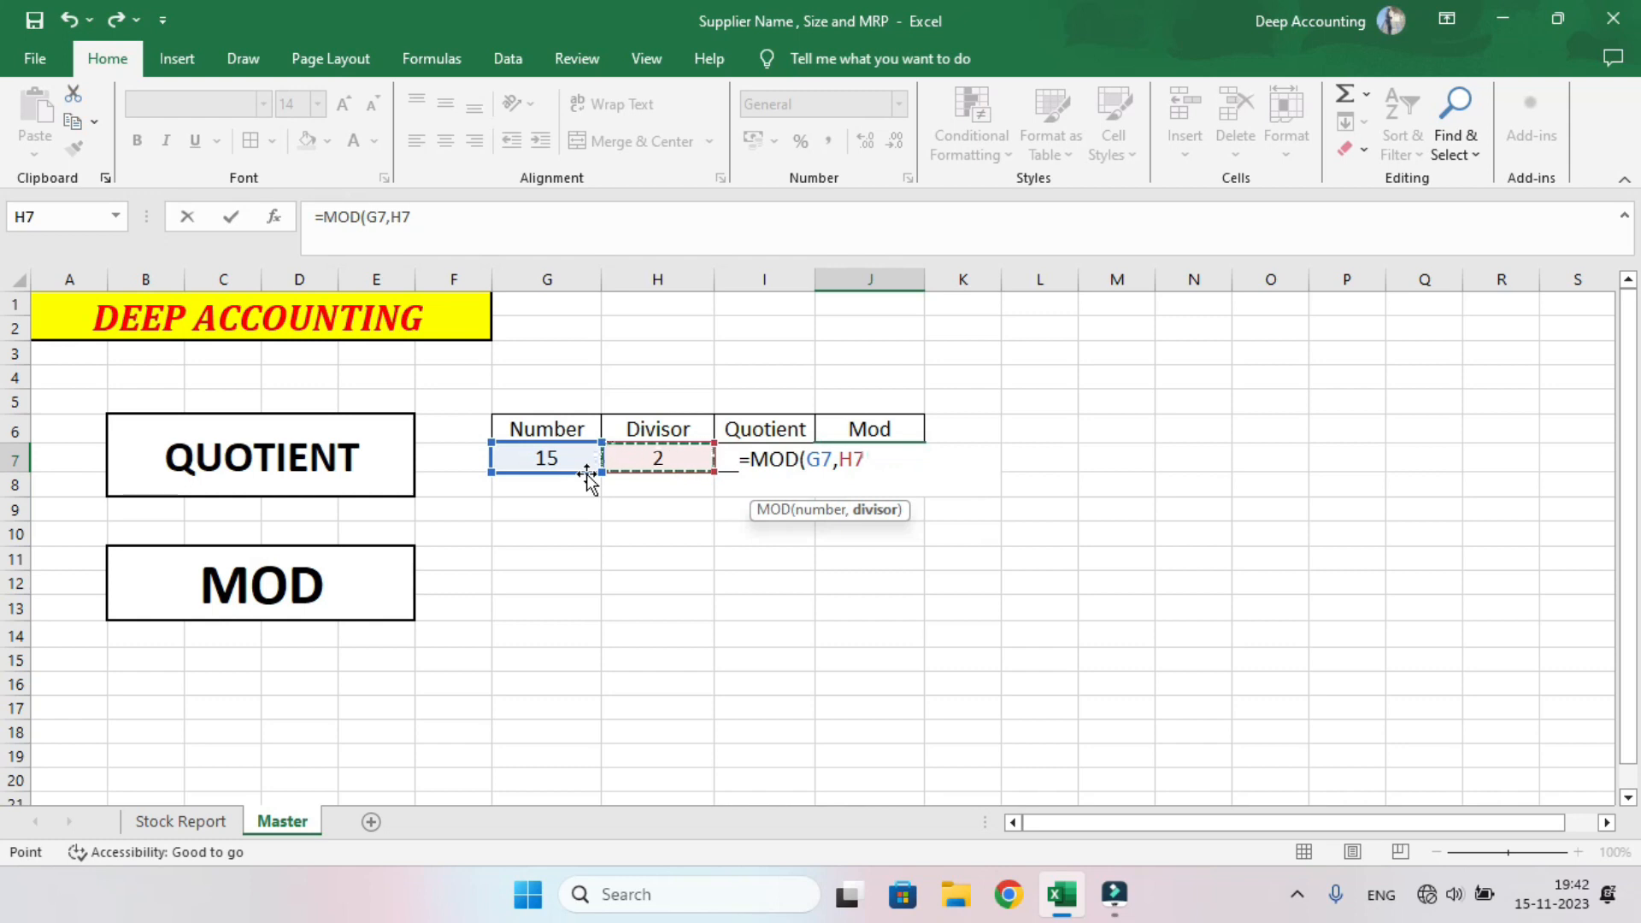
{"action": "type", "text": ")"}
{"action": "key", "text": "Return"}
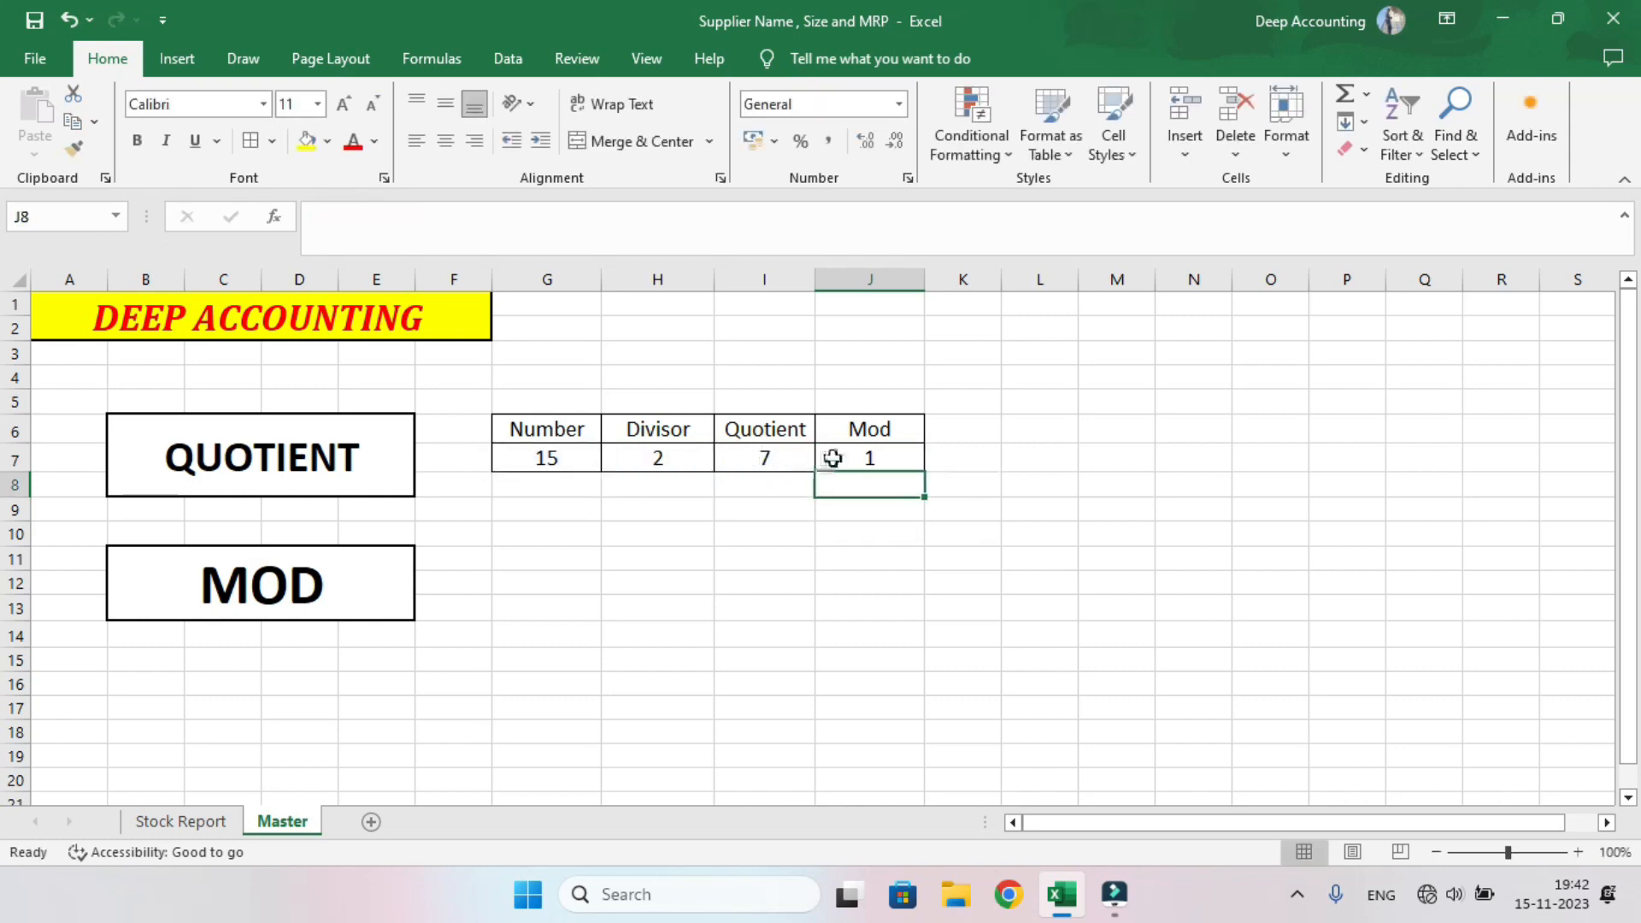
{"action": "left_click", "coordinate": [831, 542]}
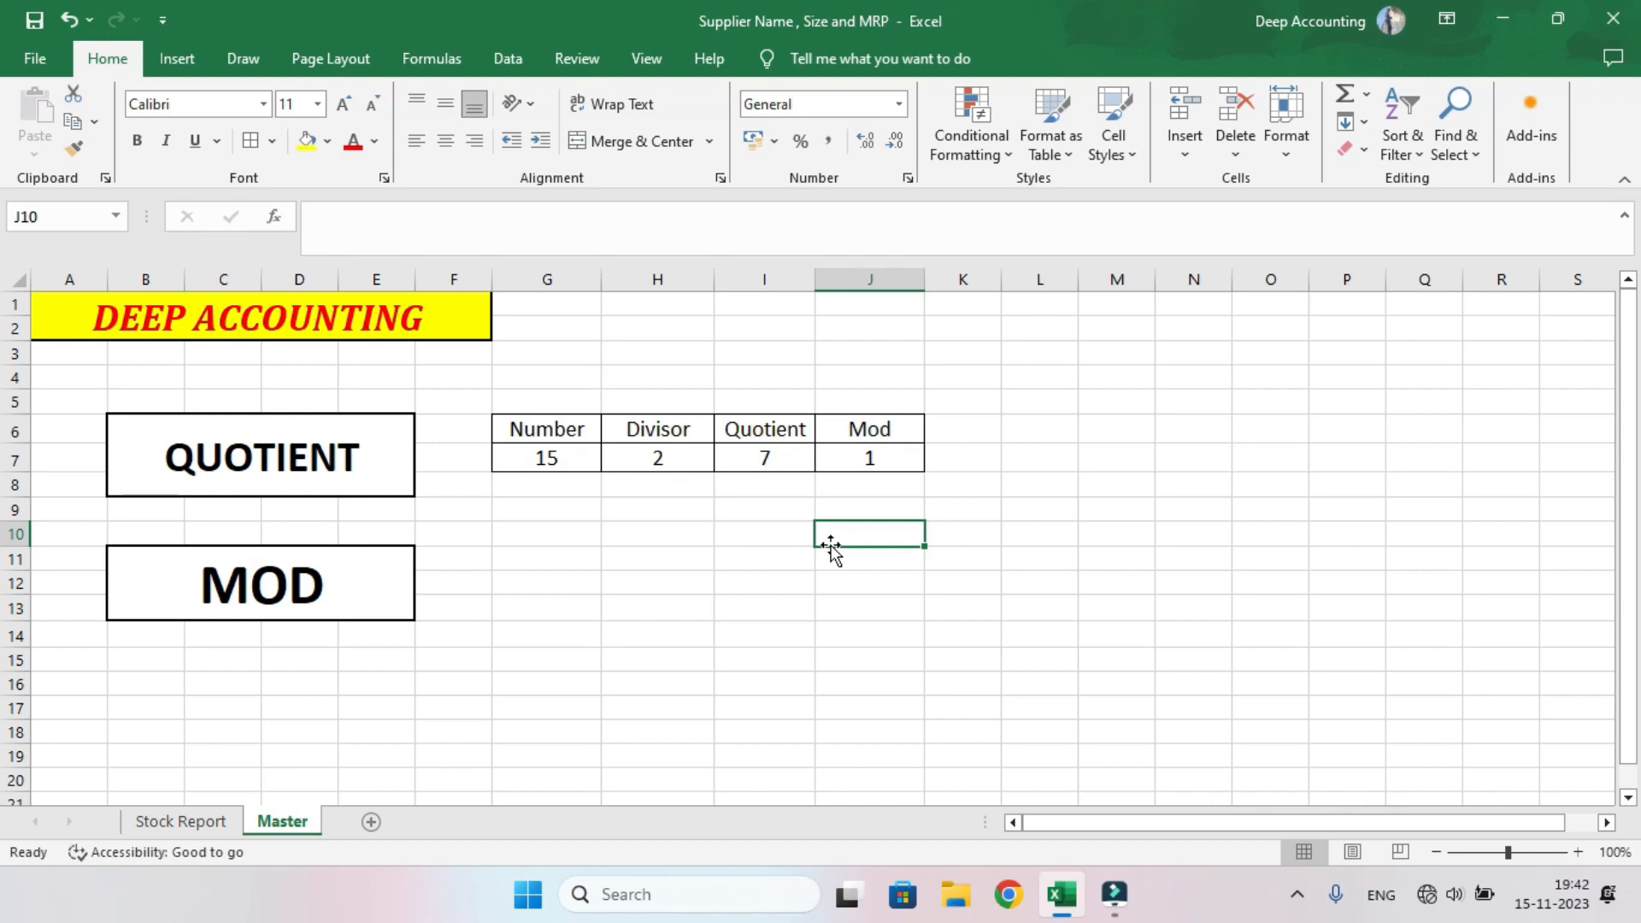
- On the Stock Report sheet, examine the filter lists of the first Brand, Label Name and Supplier Name columns without applying a filter
{"action": "left_click", "coordinate": [177, 823]}
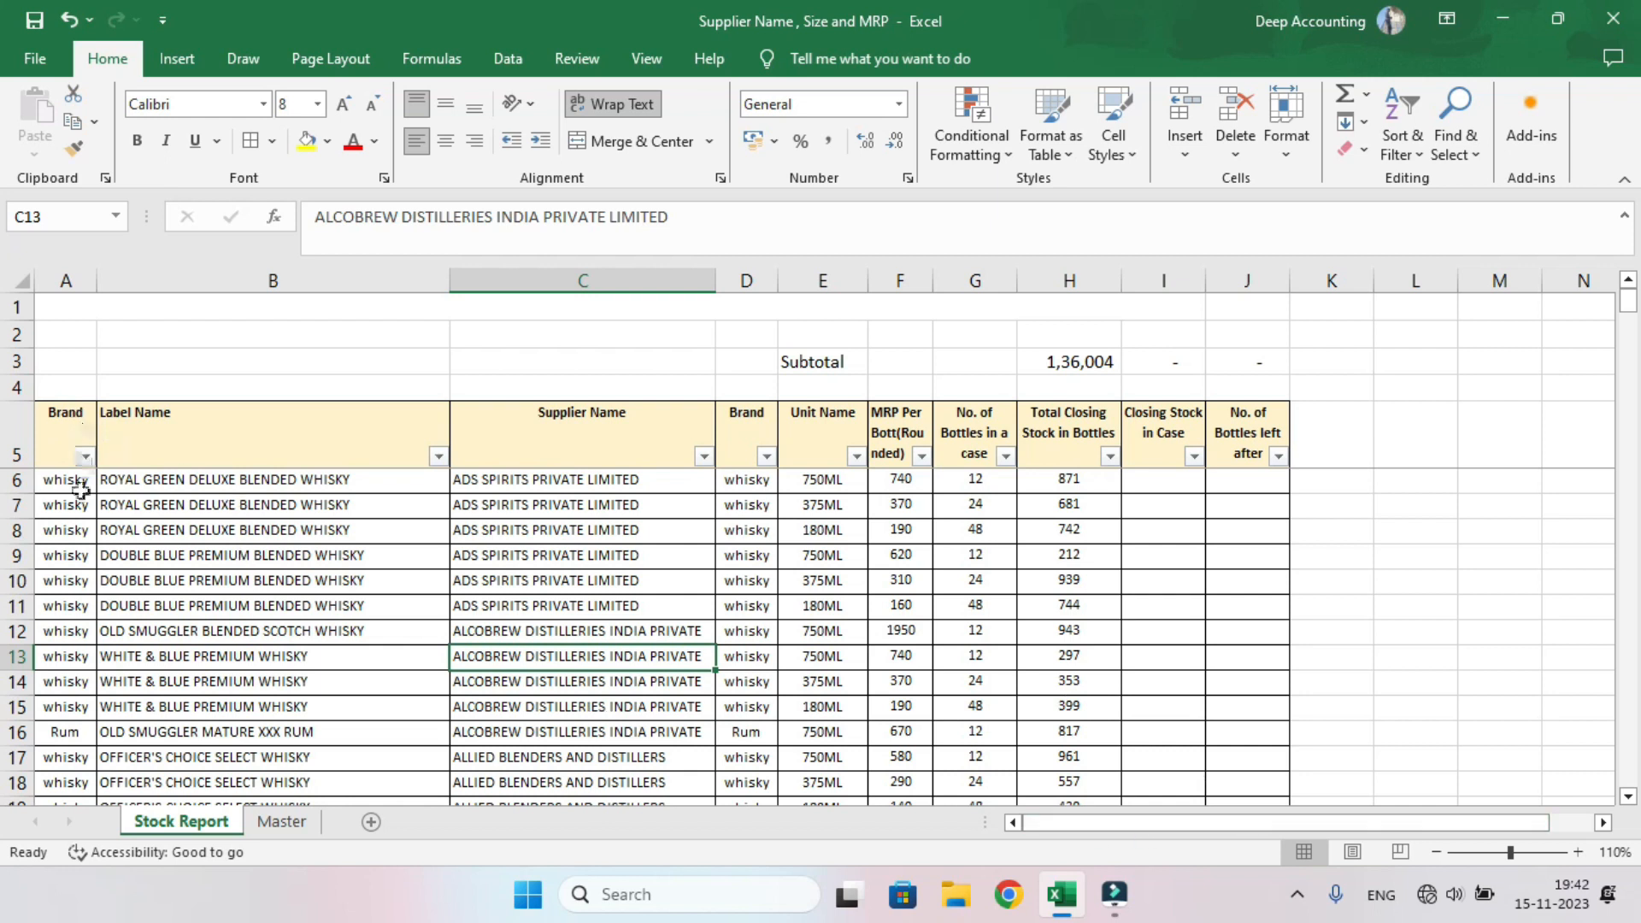
{"action": "left_click", "coordinate": [85, 455]}
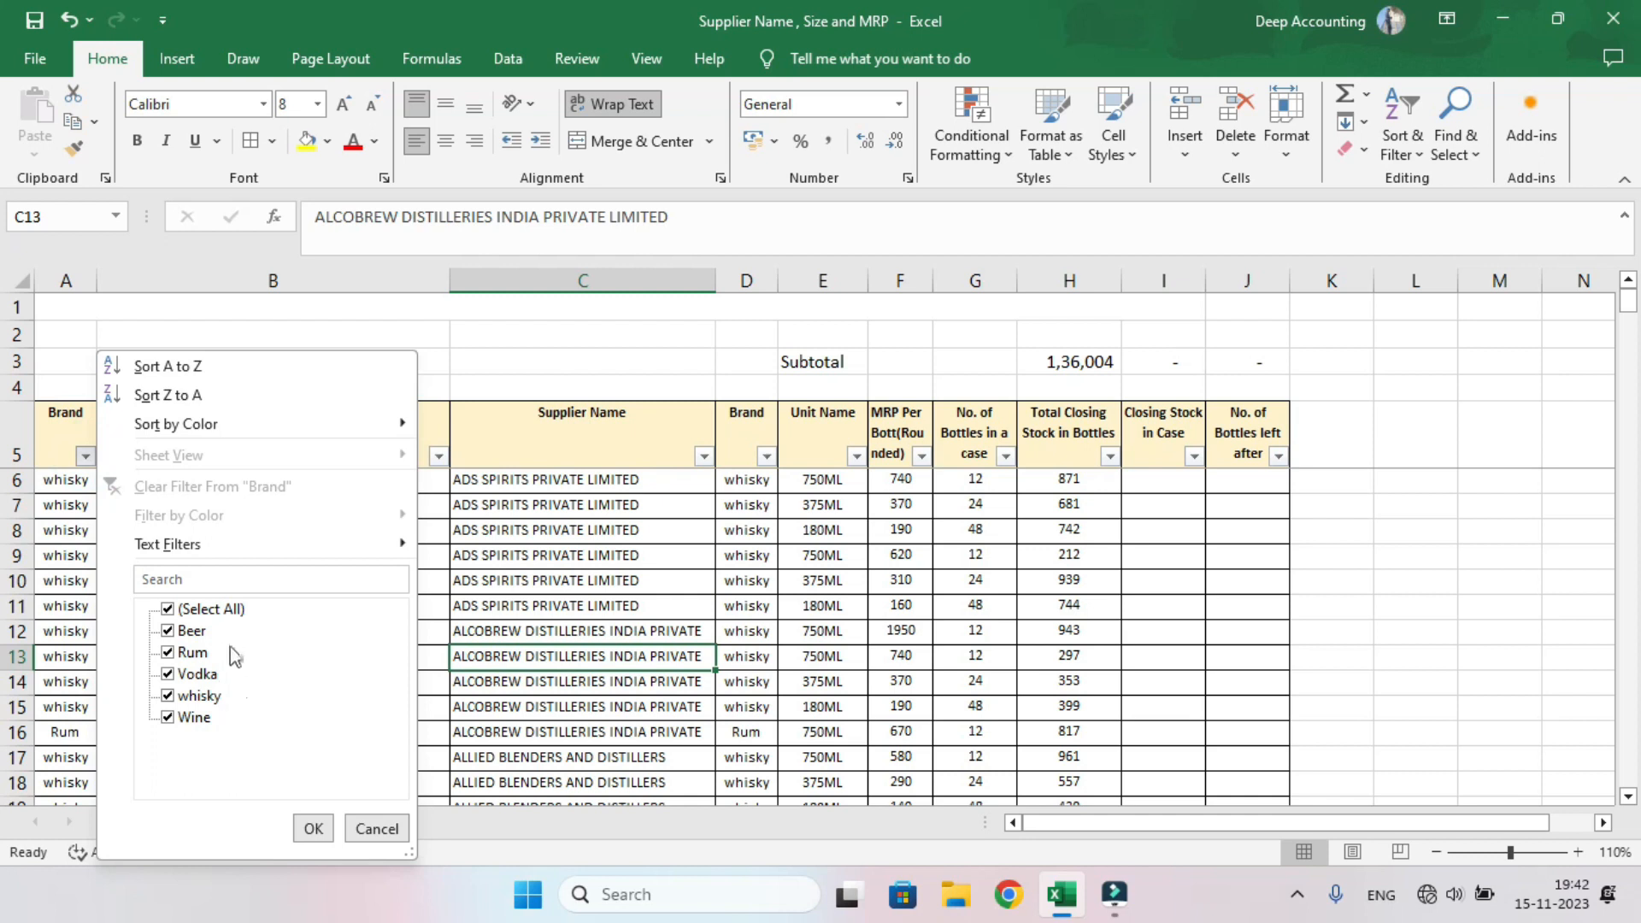
{"action": "left_click", "coordinate": [371, 828]}
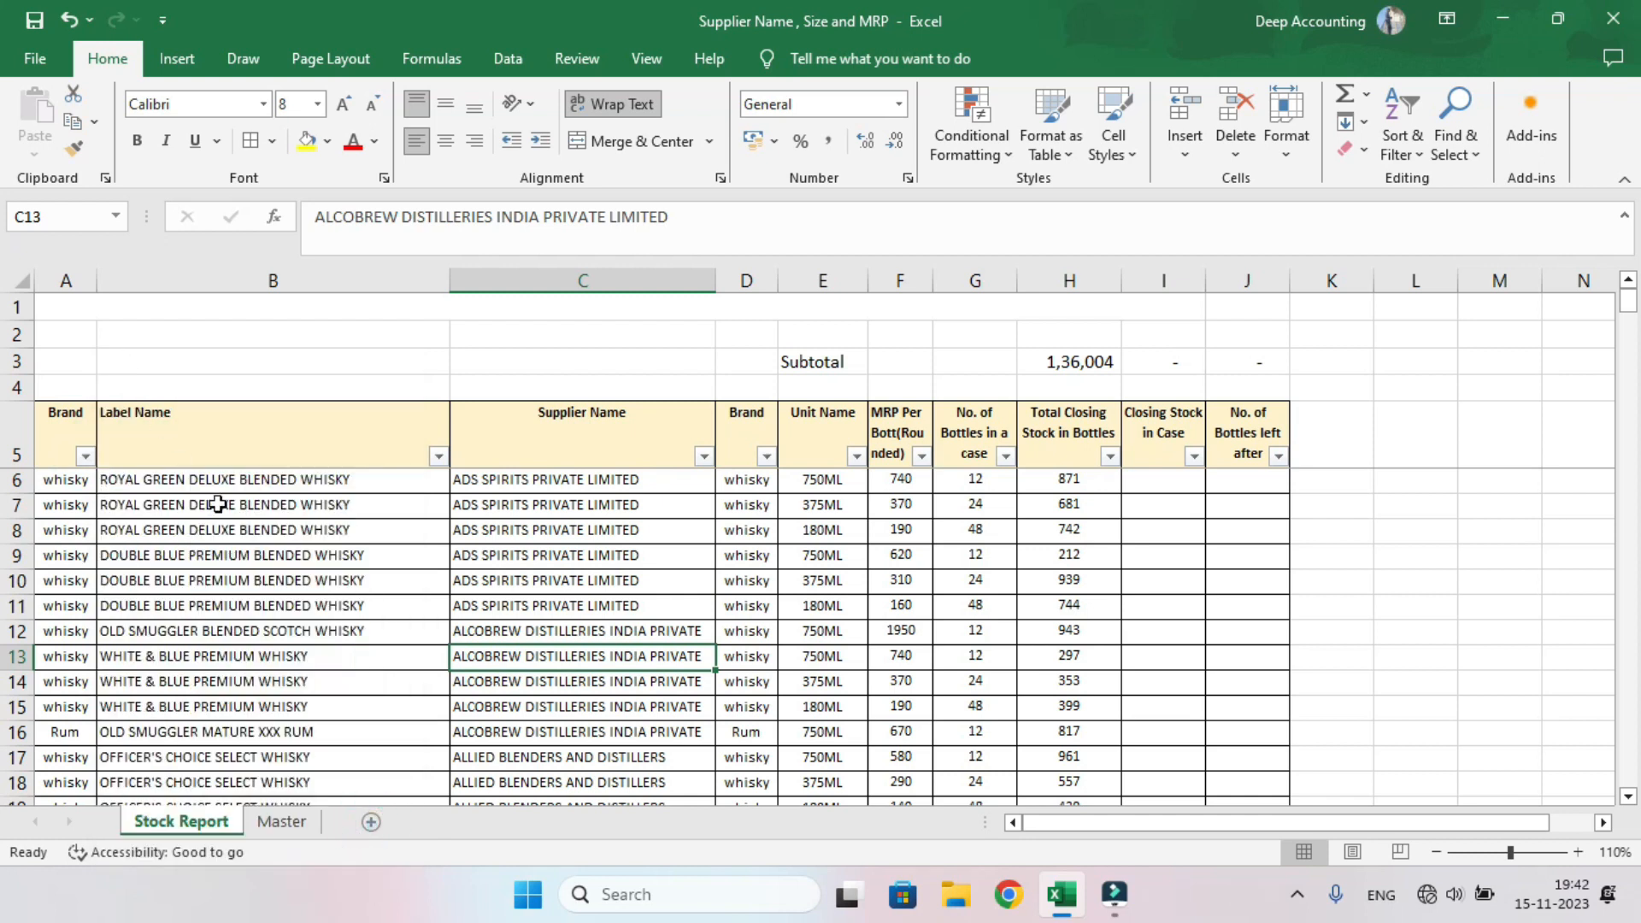
{"action": "left_click", "coordinate": [437, 456]}
{"action": "scroll", "coordinate": [368, 679], "scroll_direction": "down", "scroll_amount": 10}
{"action": "scroll", "coordinate": [378, 682], "scroll_direction": "down", "scroll_amount": 10}
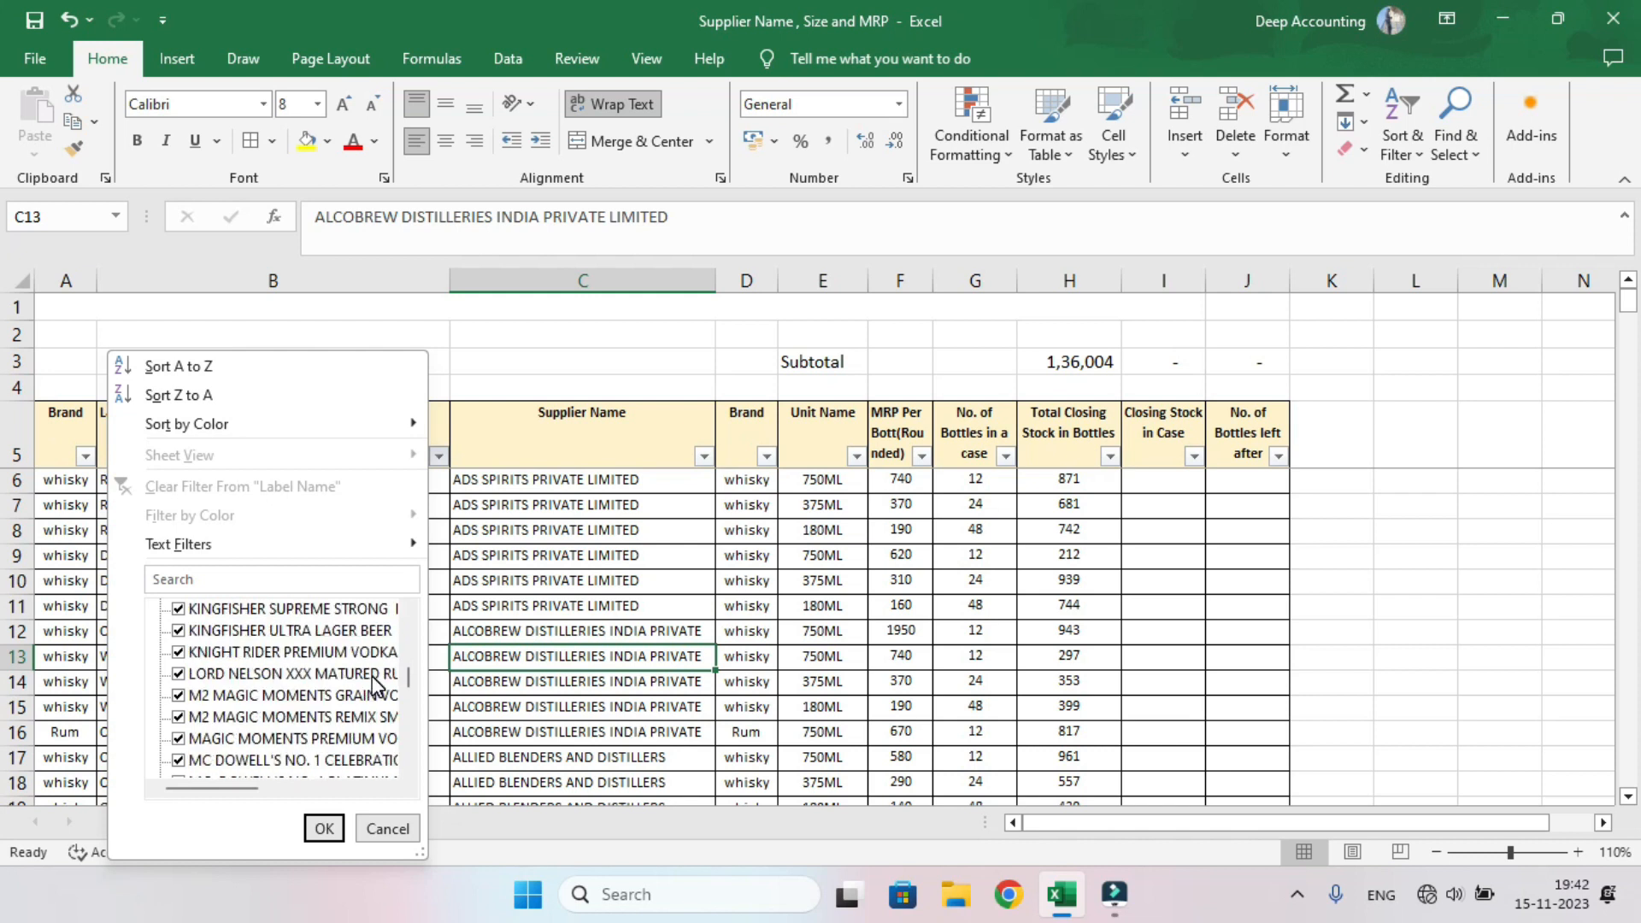
{"action": "scroll", "coordinate": [330, 705], "scroll_direction": "down", "scroll_amount": 1}
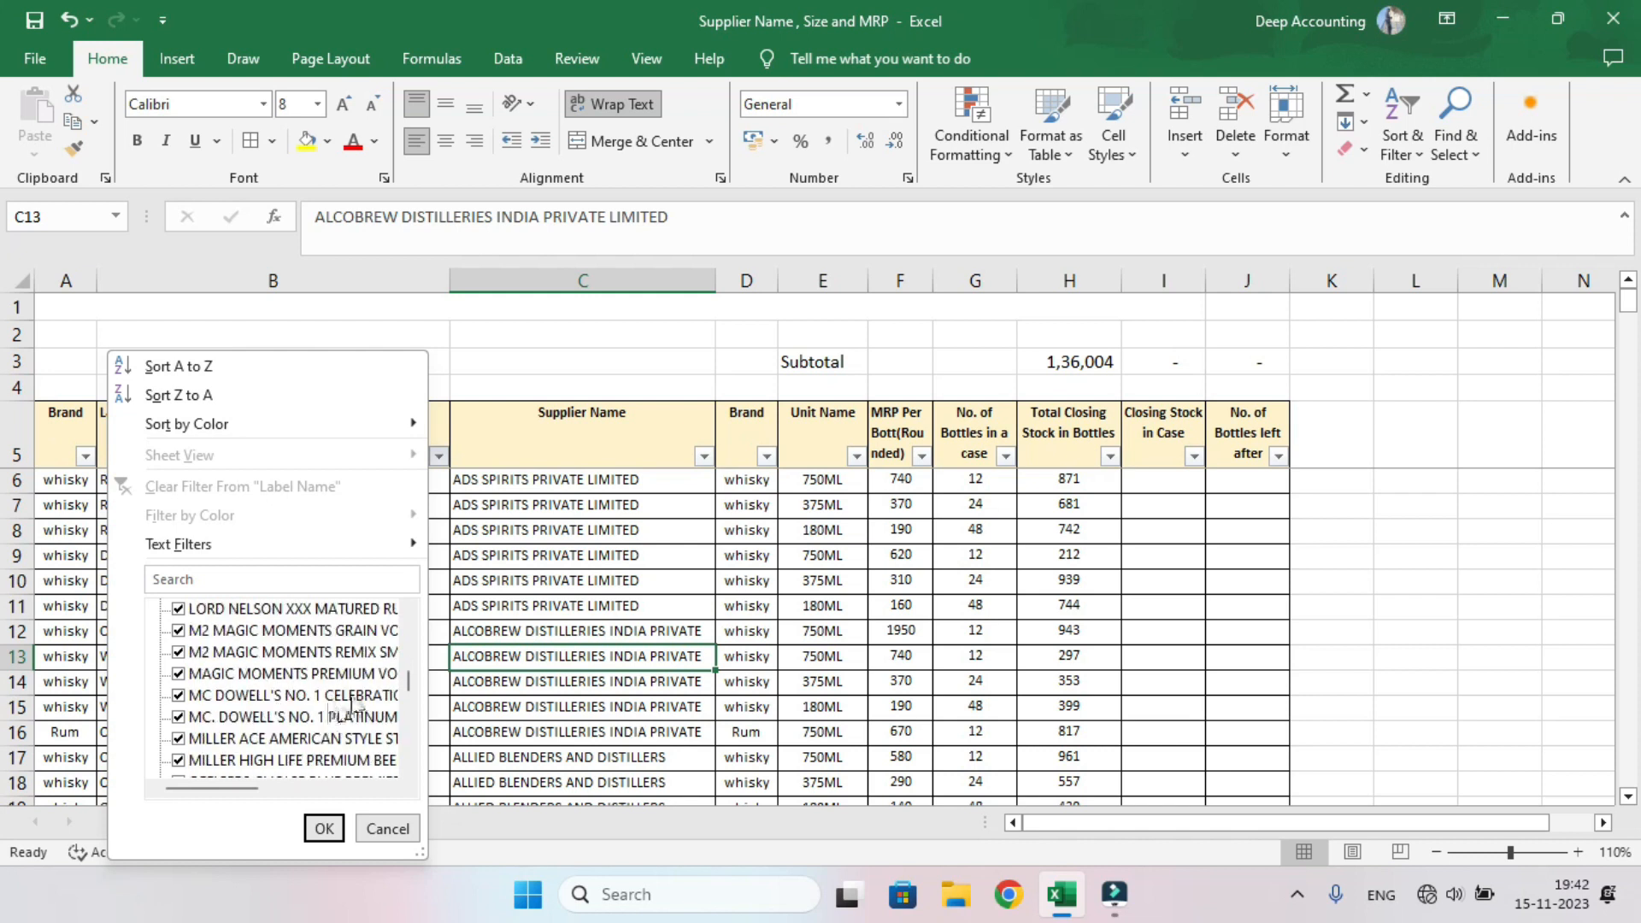
{"action": "scroll", "coordinate": [342, 711], "scroll_direction": "down", "scroll_amount": 5}
{"action": "scroll", "coordinate": [359, 713], "scroll_direction": "down", "scroll_amount": 4}
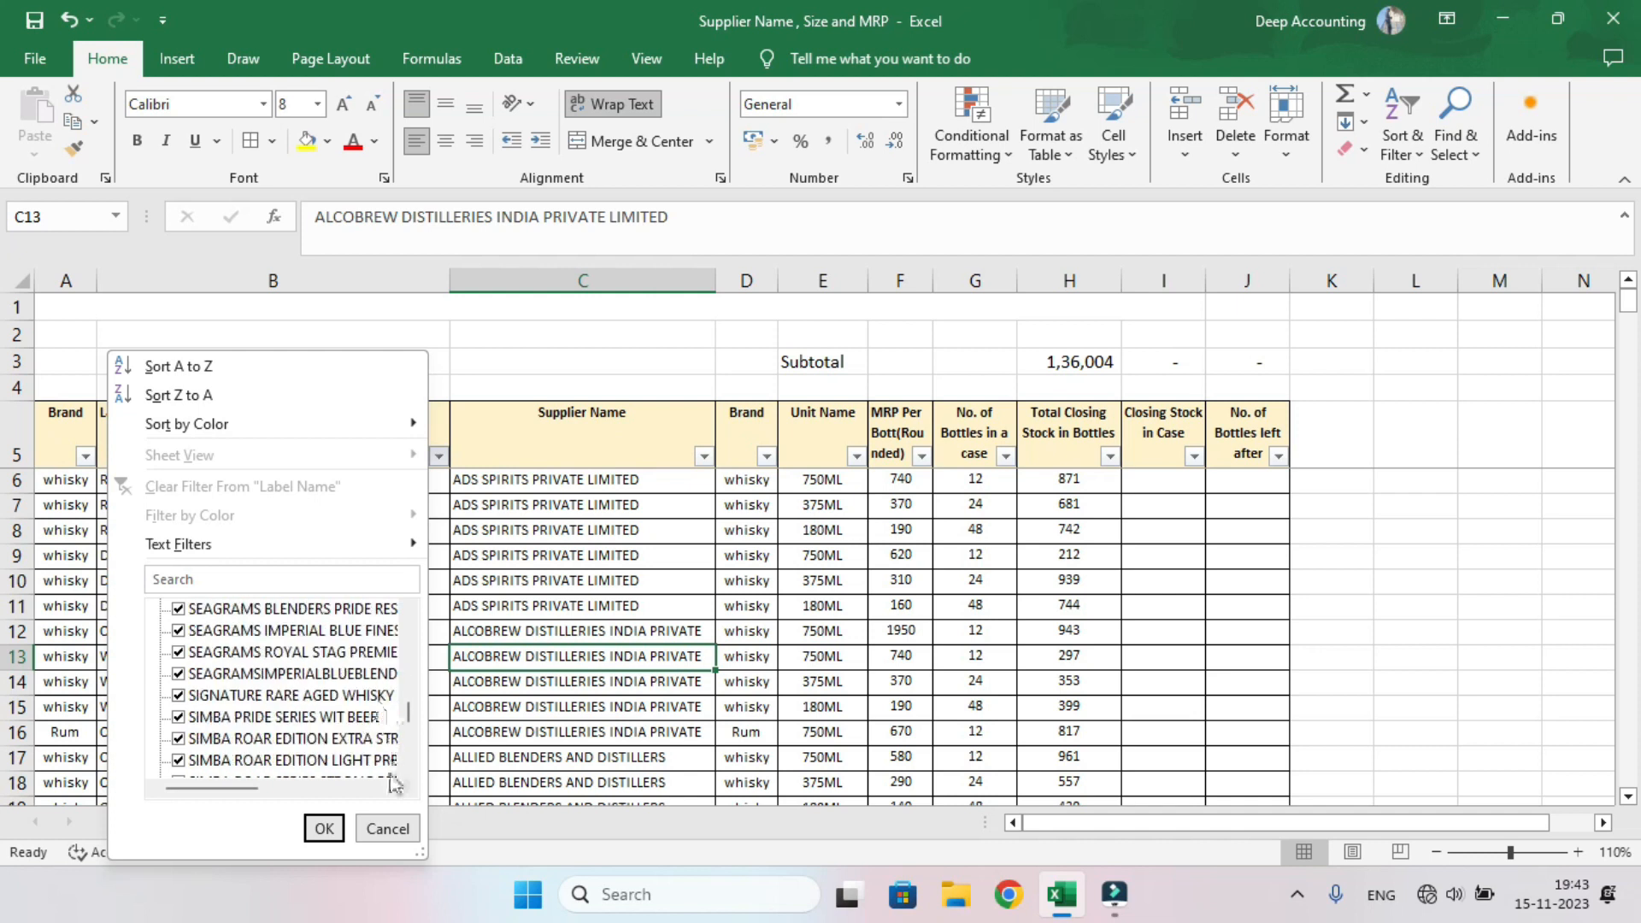
{"action": "left_click", "coordinate": [388, 829]}
{"action": "left_click", "coordinate": [534, 607]}
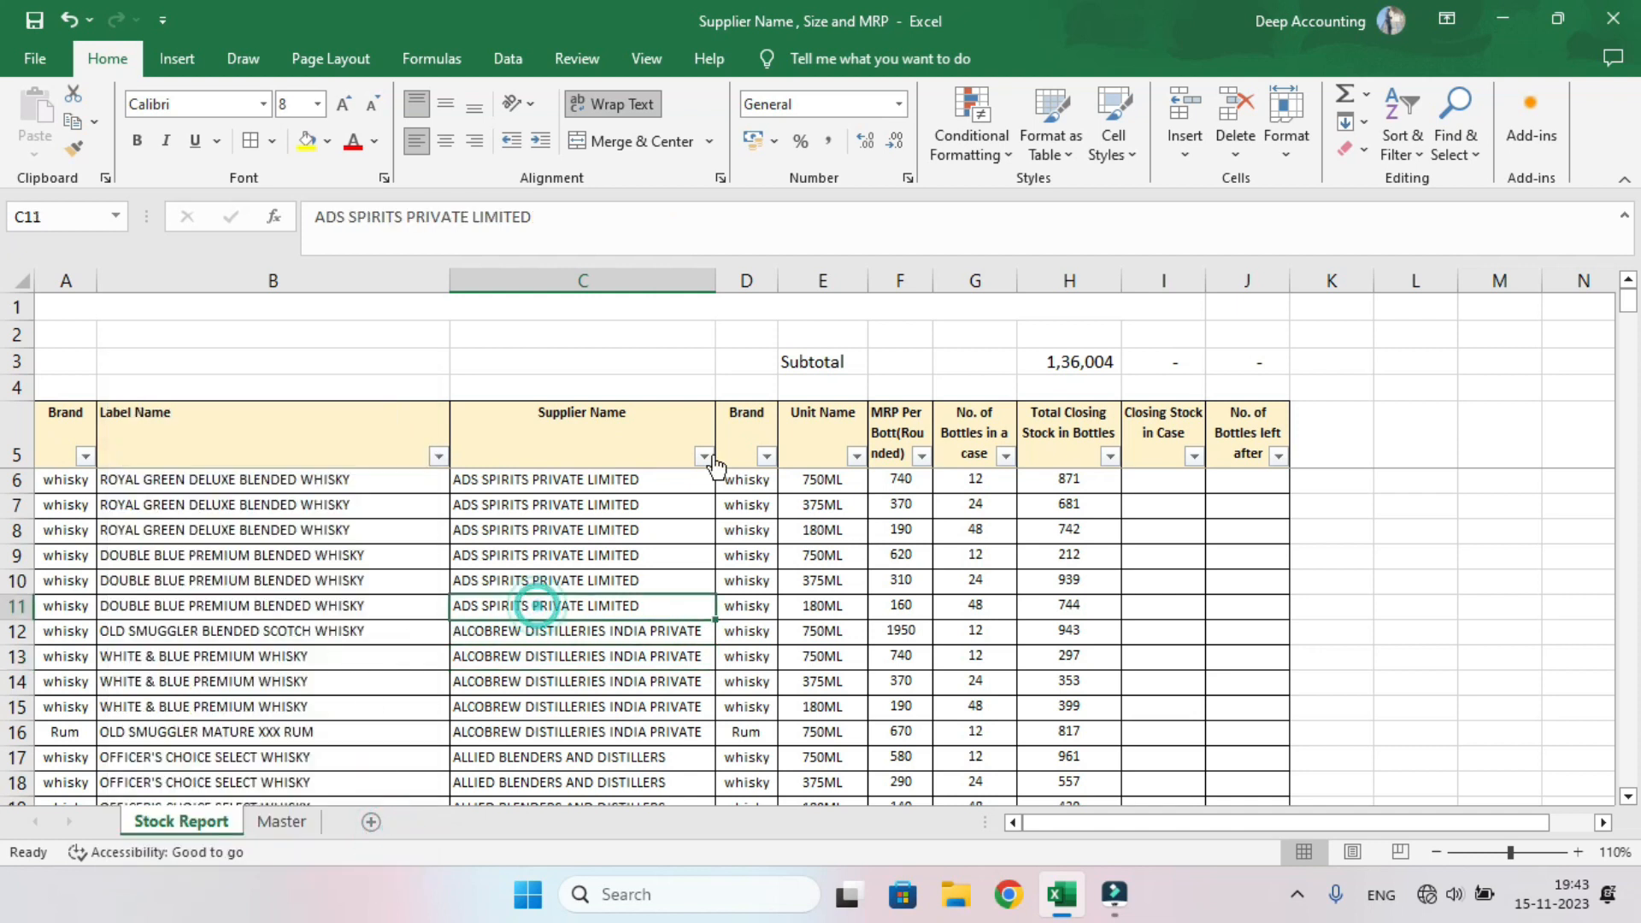
{"action": "left_click", "coordinate": [703, 456]}
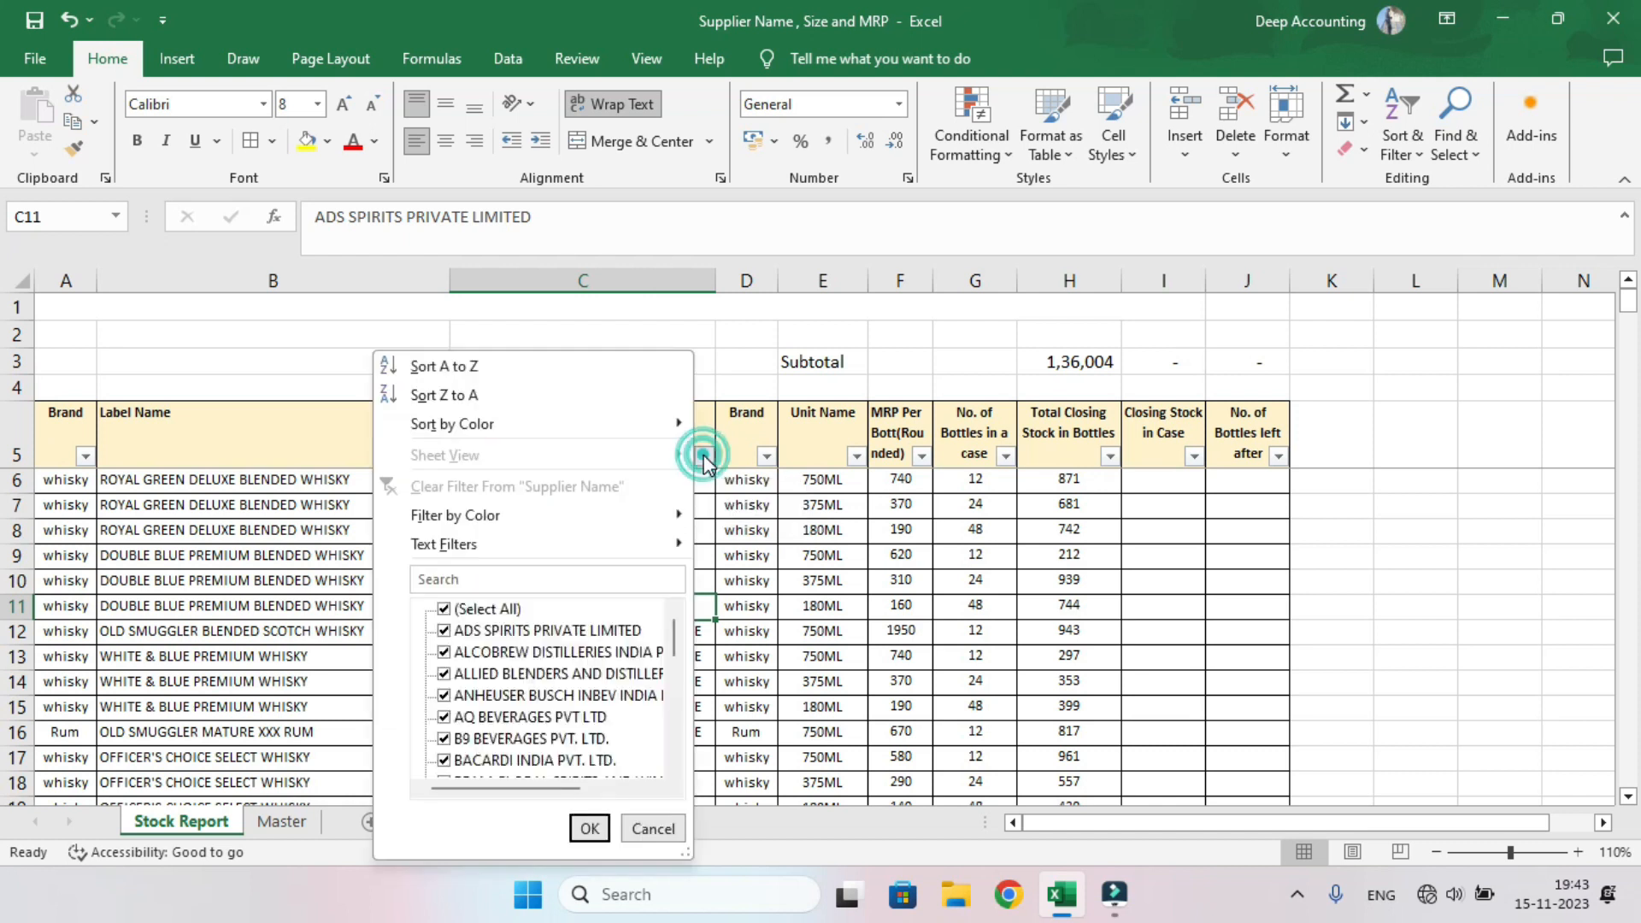
{"action": "left_click", "coordinate": [157, 562]}
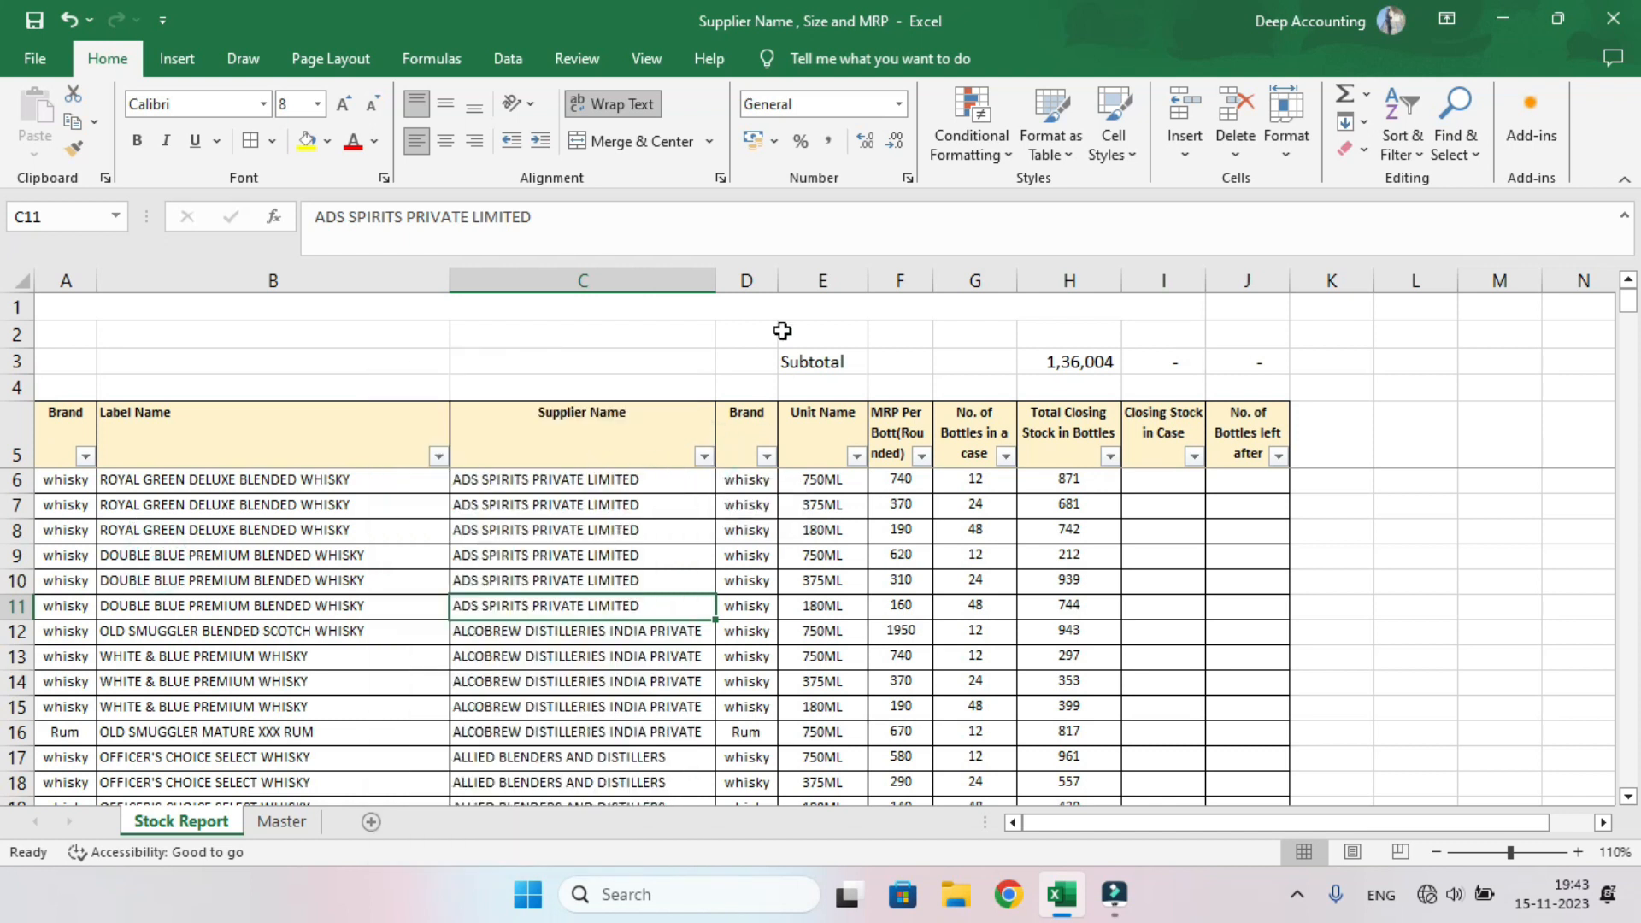
- Delete the duplicate Brand column A from the Stock Report sheet
{"action": "left_click", "coordinate": [66, 280]}
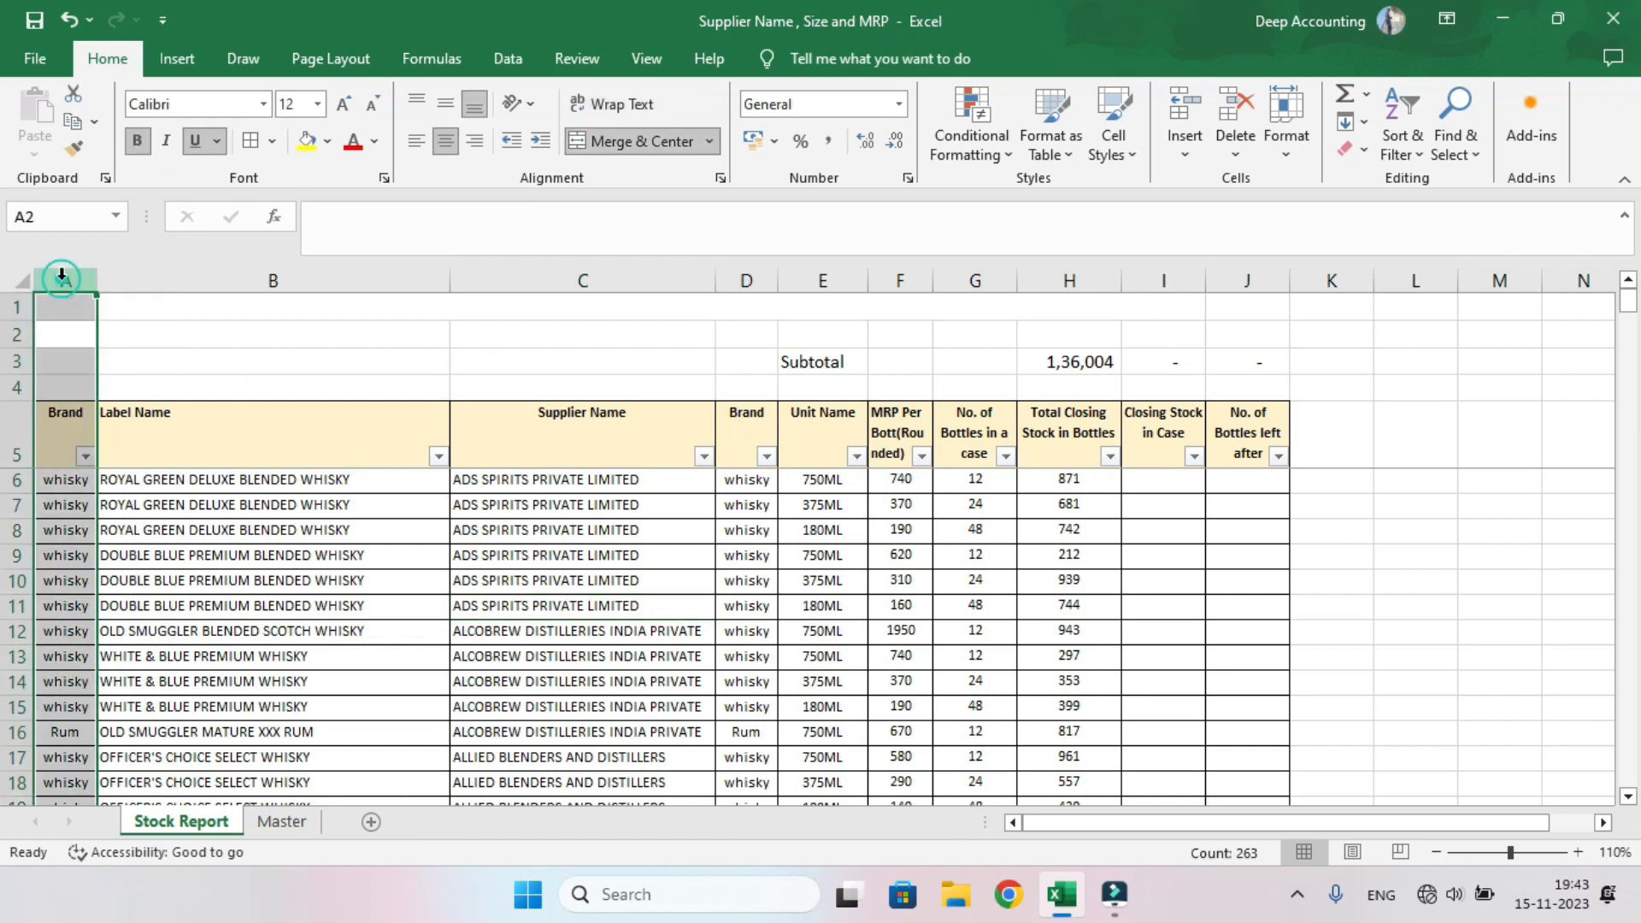
{"action": "key", "text": "ctrl+minus"}
{"action": "left_click", "coordinate": [794, 551]}
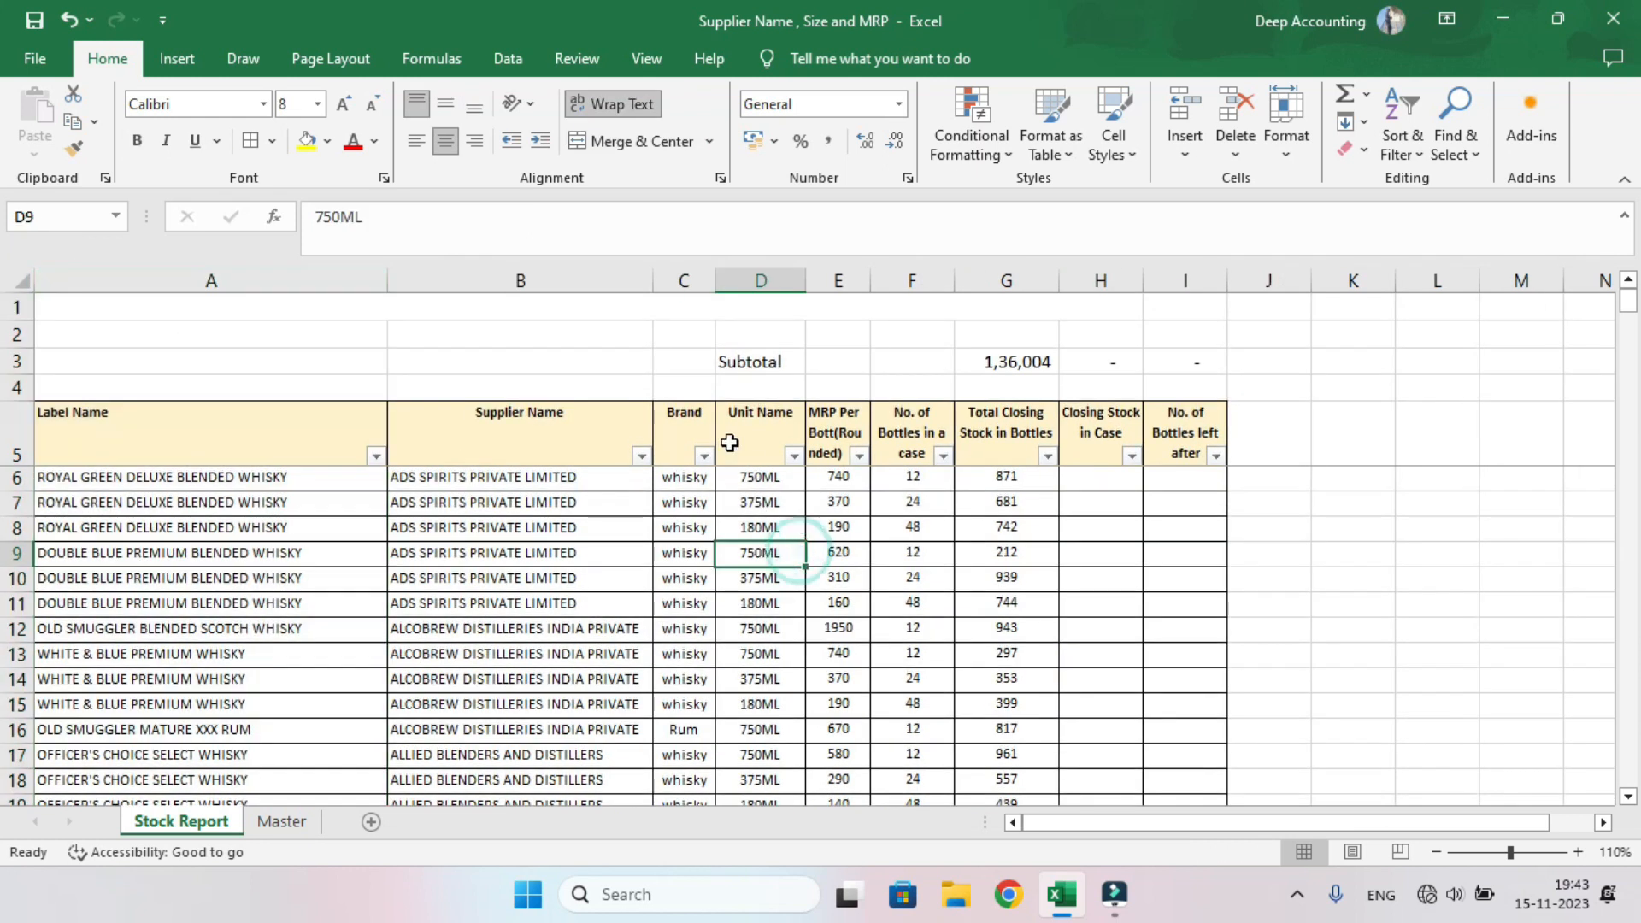
- Examine the Brand, Unit Name and MRP entries of the first two product rows in the stock report
{"action": "left_click", "coordinate": [687, 446]}
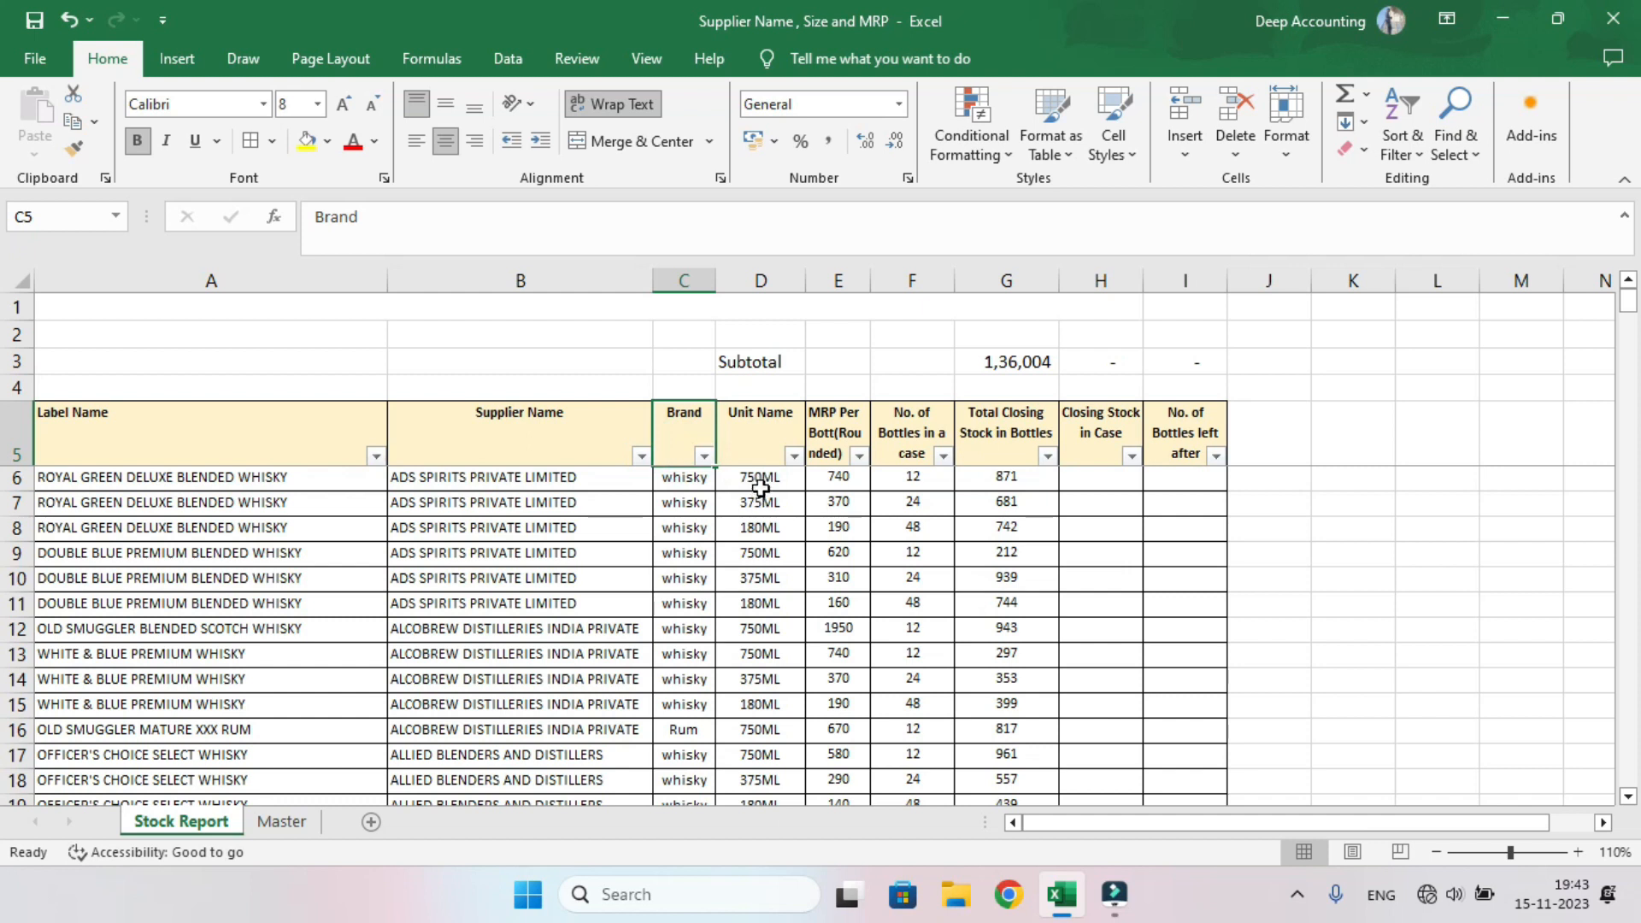
{"action": "left_click", "coordinate": [15, 477]}
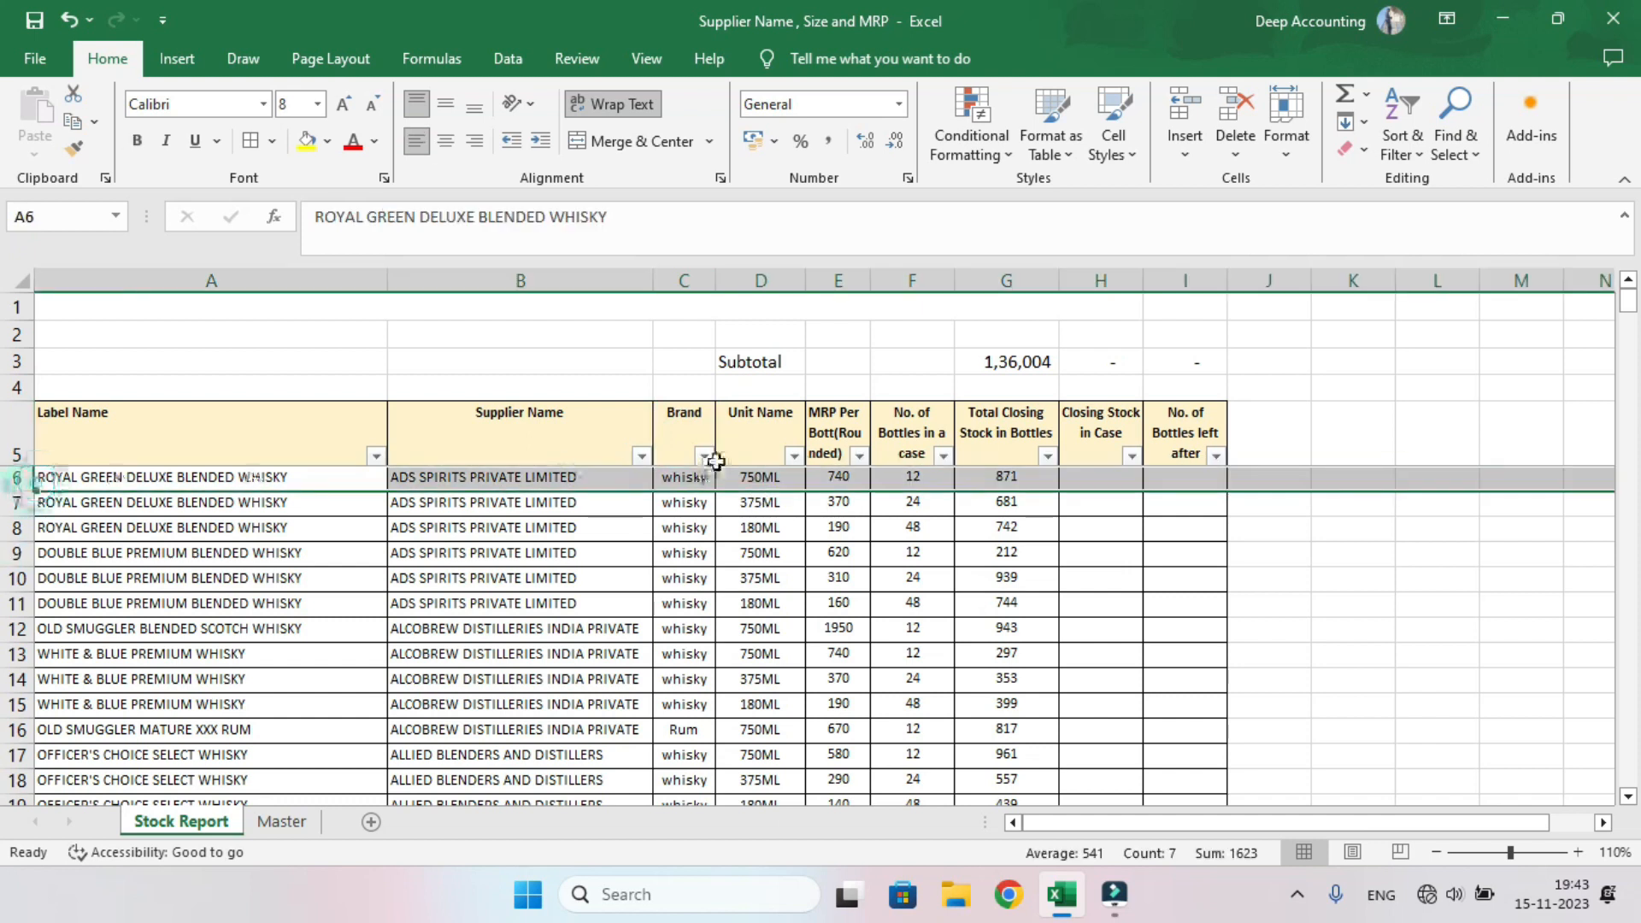
{"action": "left_click", "coordinate": [743, 477]}
{"action": "left_click", "coordinate": [838, 476]}
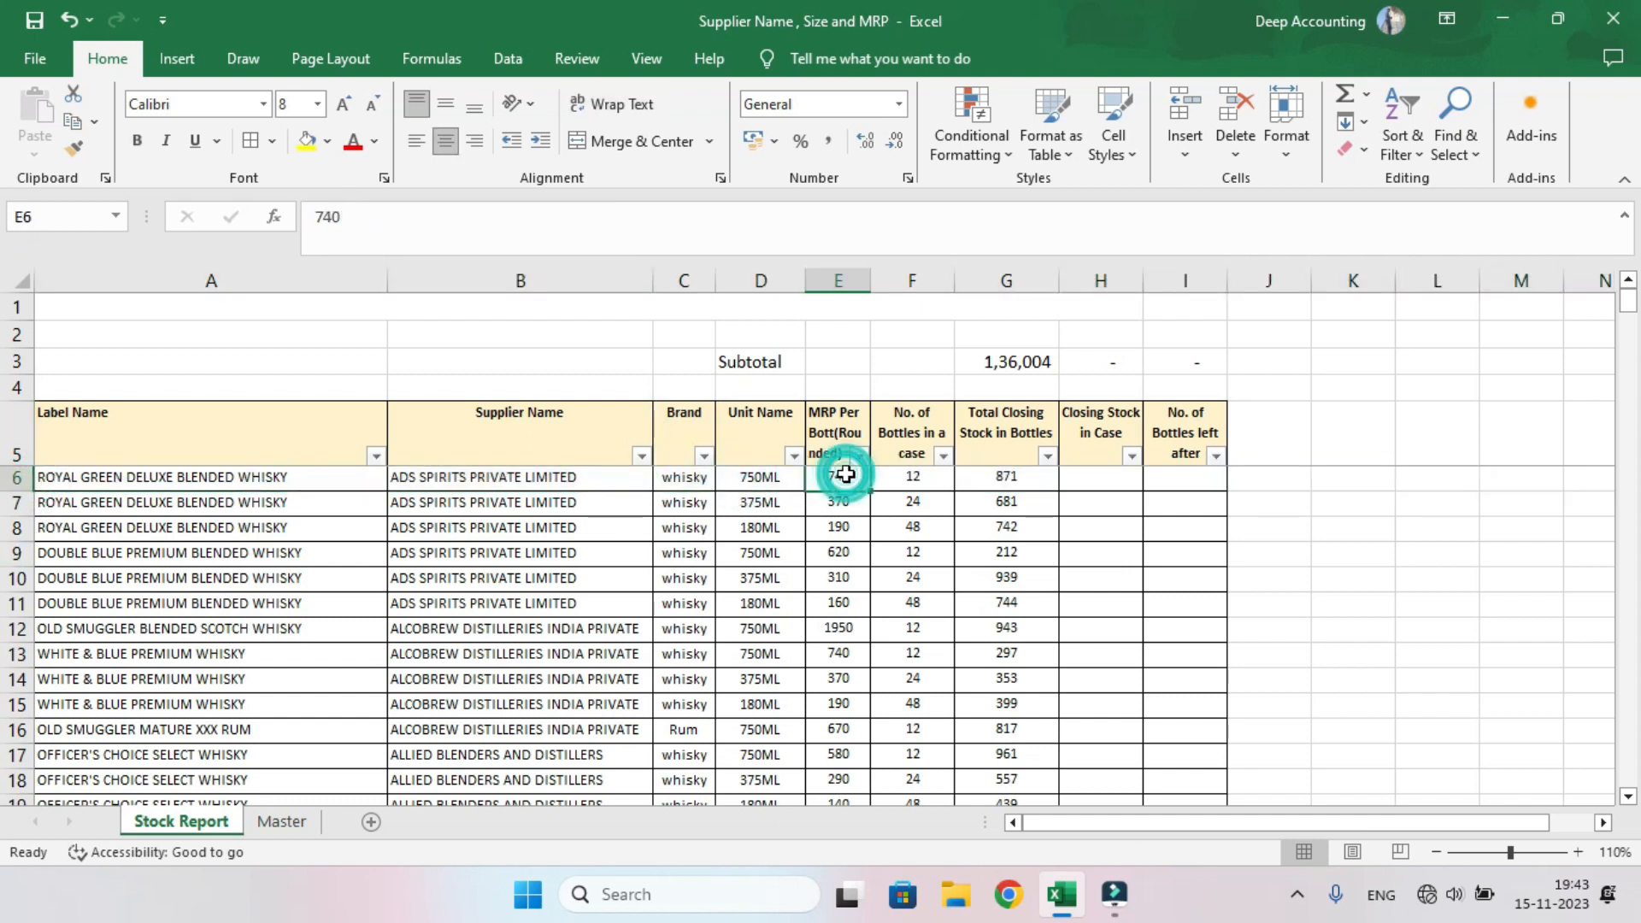
{"action": "left_click", "coordinate": [16, 503]}
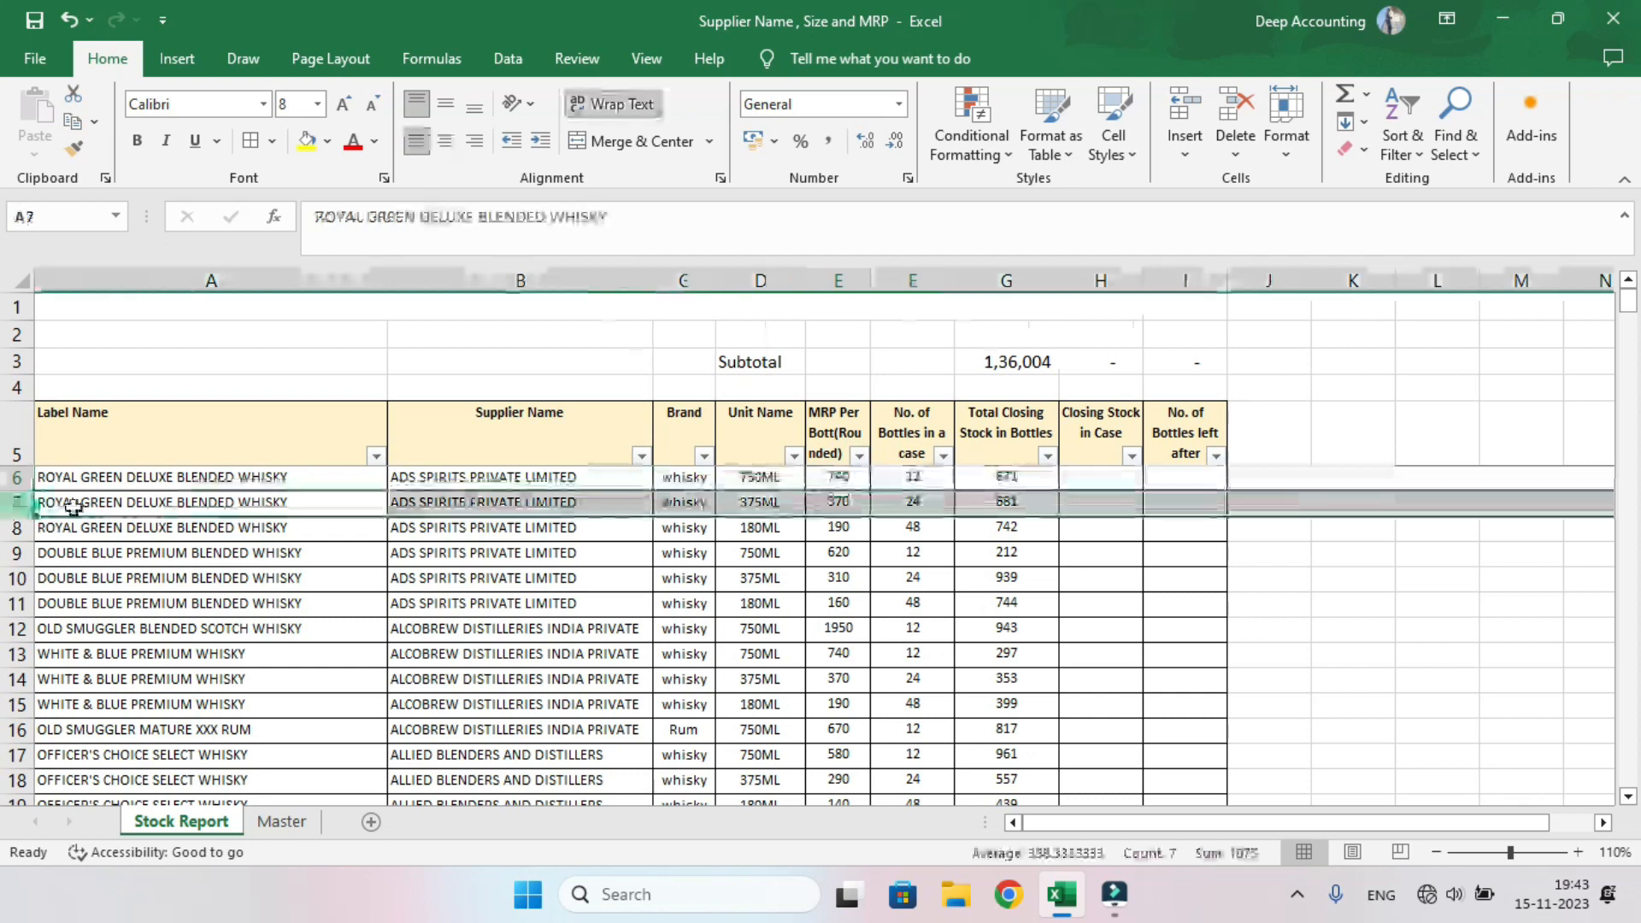
{"action": "left_click", "coordinate": [822, 504]}
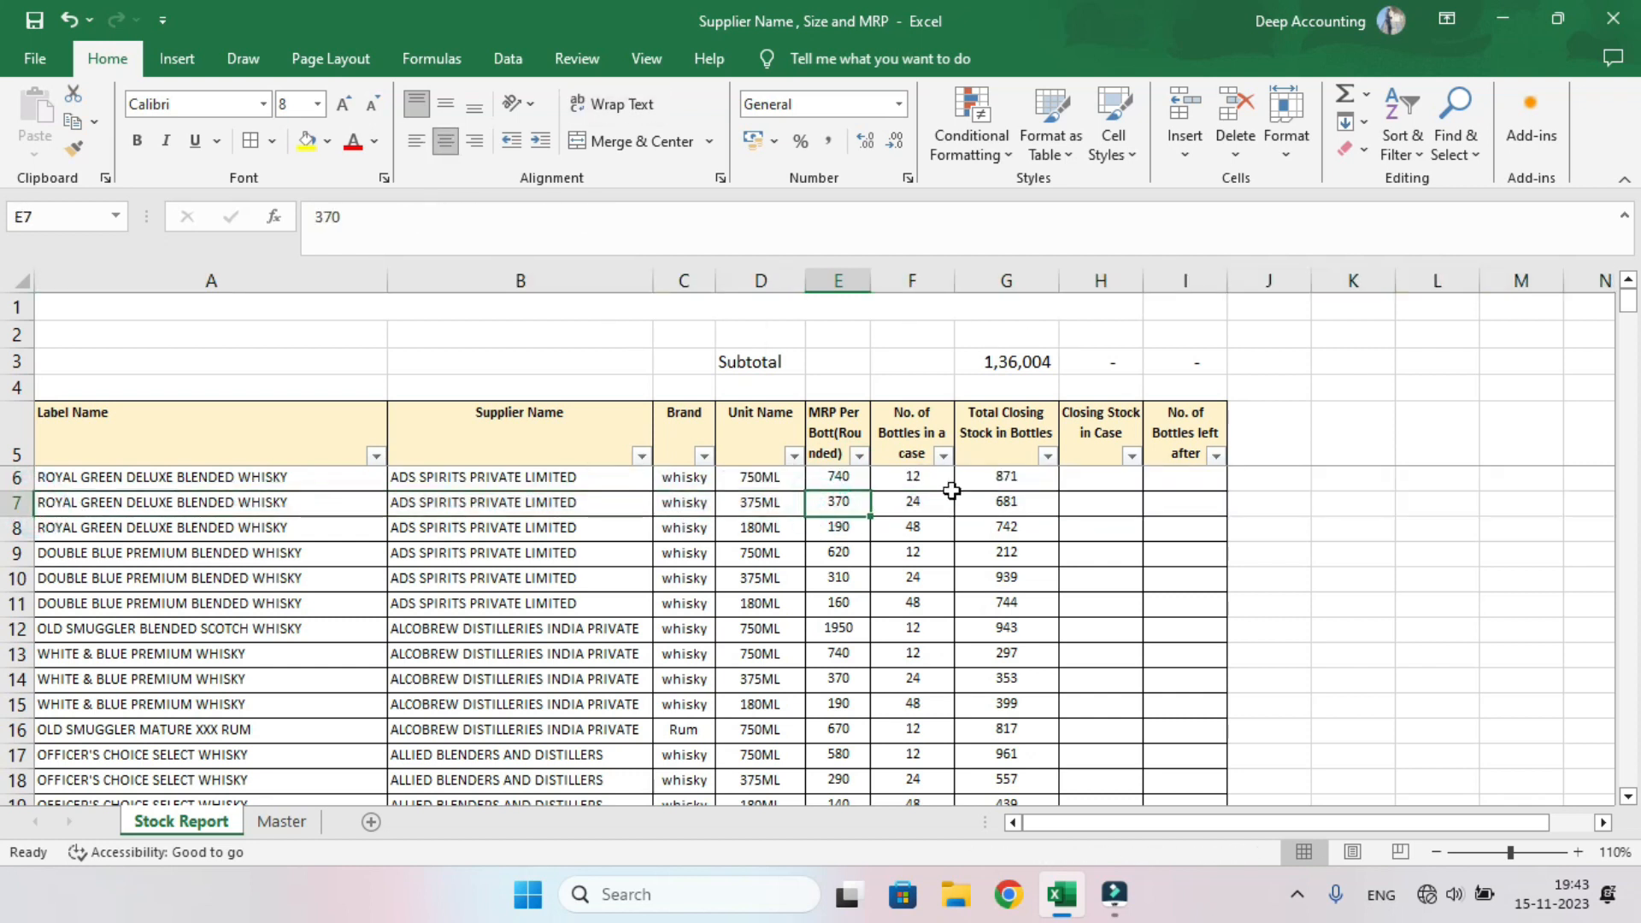
- Examine the number of bottles per case for each unit size and the total closing stock in bottles for rows 6 to 8
{"action": "left_click", "coordinate": [912, 275]}
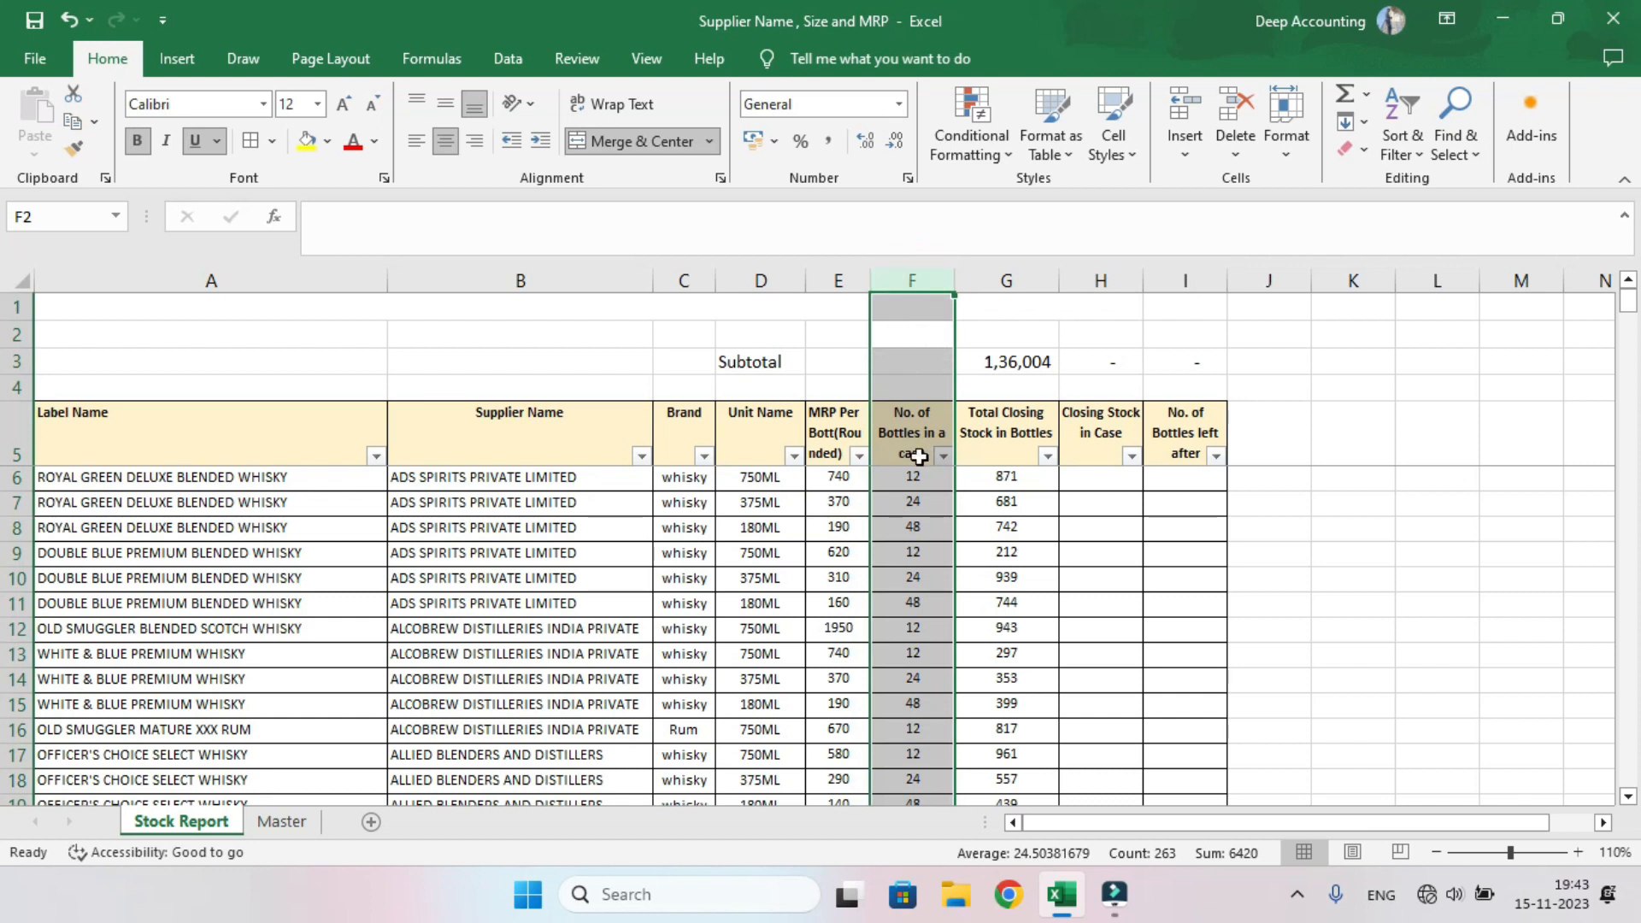
{"action": "left_click", "coordinate": [918, 493]}
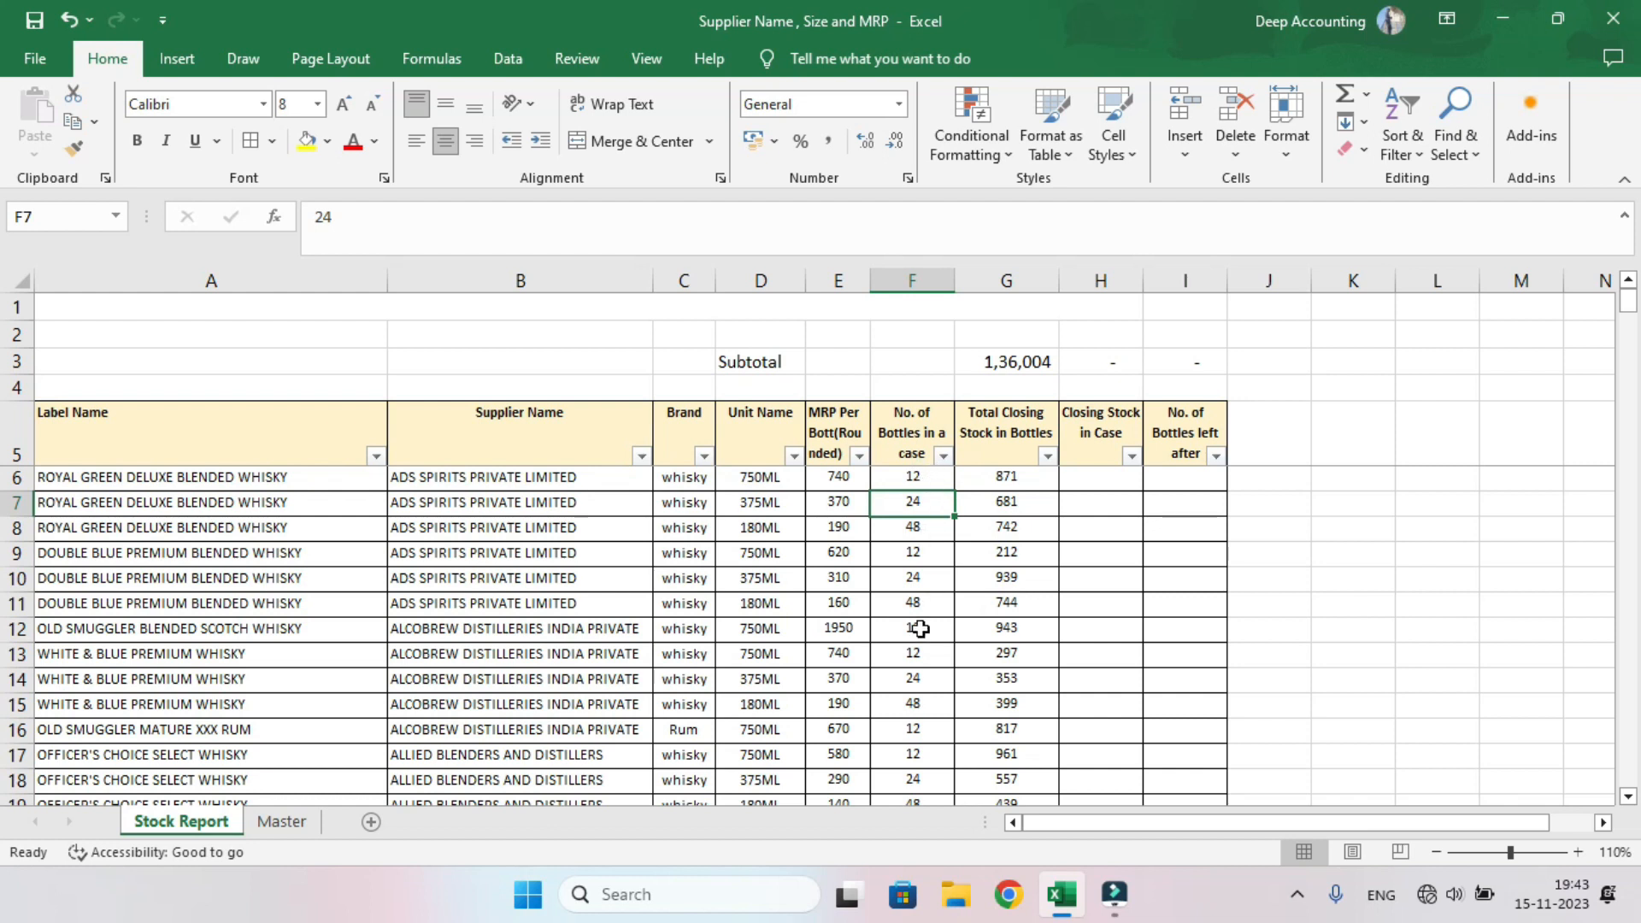
{"action": "left_click", "coordinate": [18, 478]}
{"action": "left_click", "coordinate": [207, 481]}
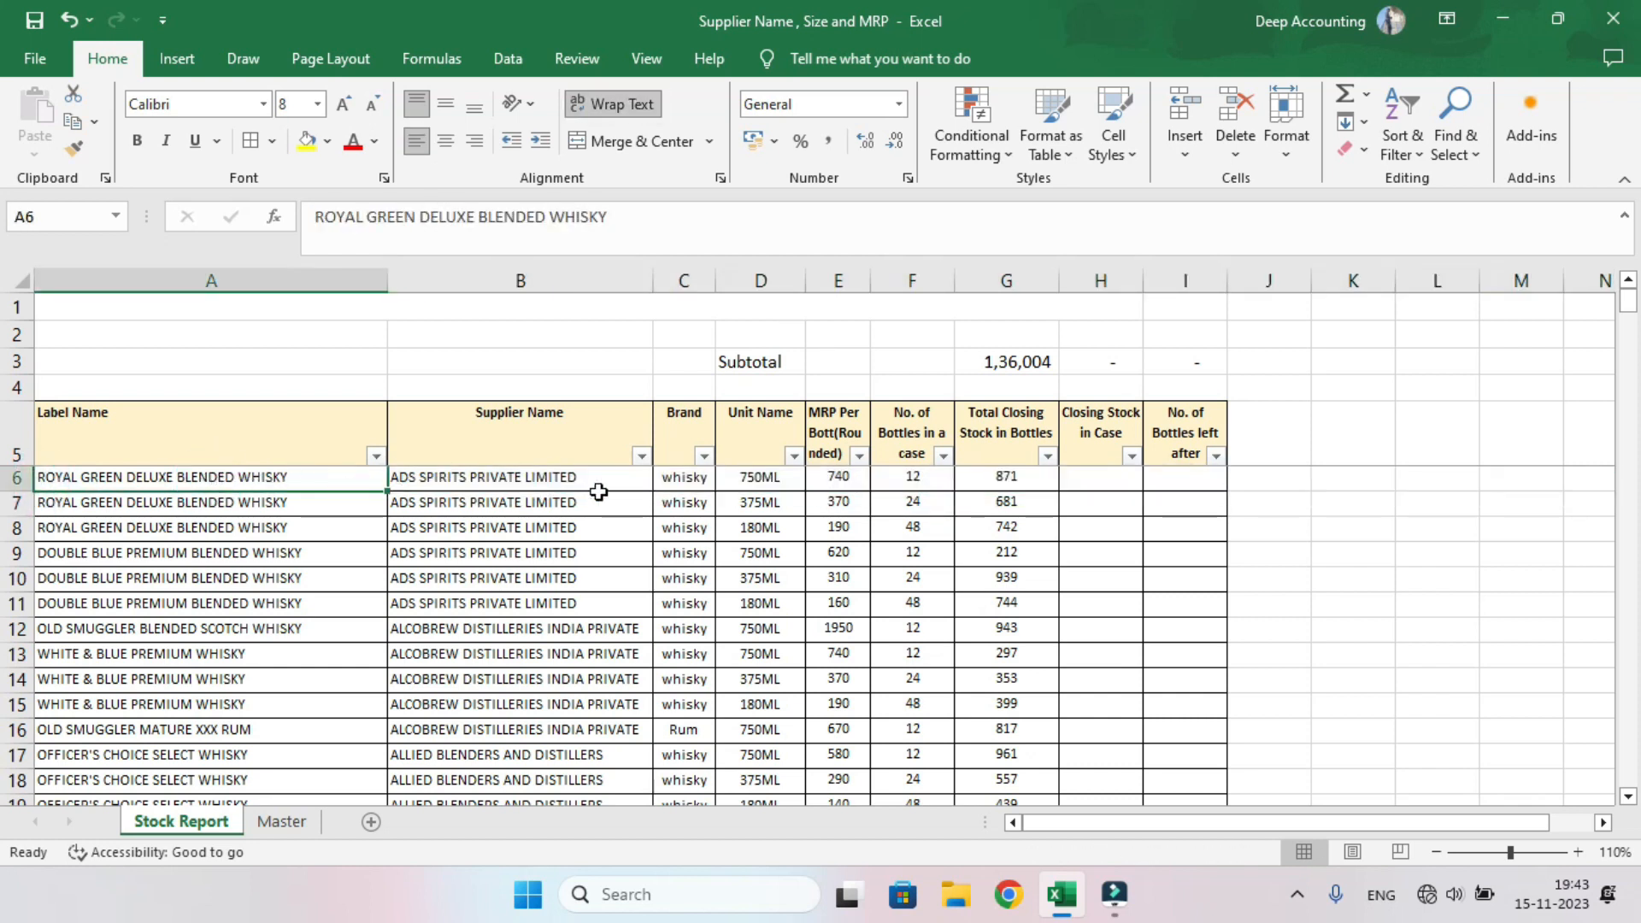
{"action": "left_click", "coordinate": [765, 481]}
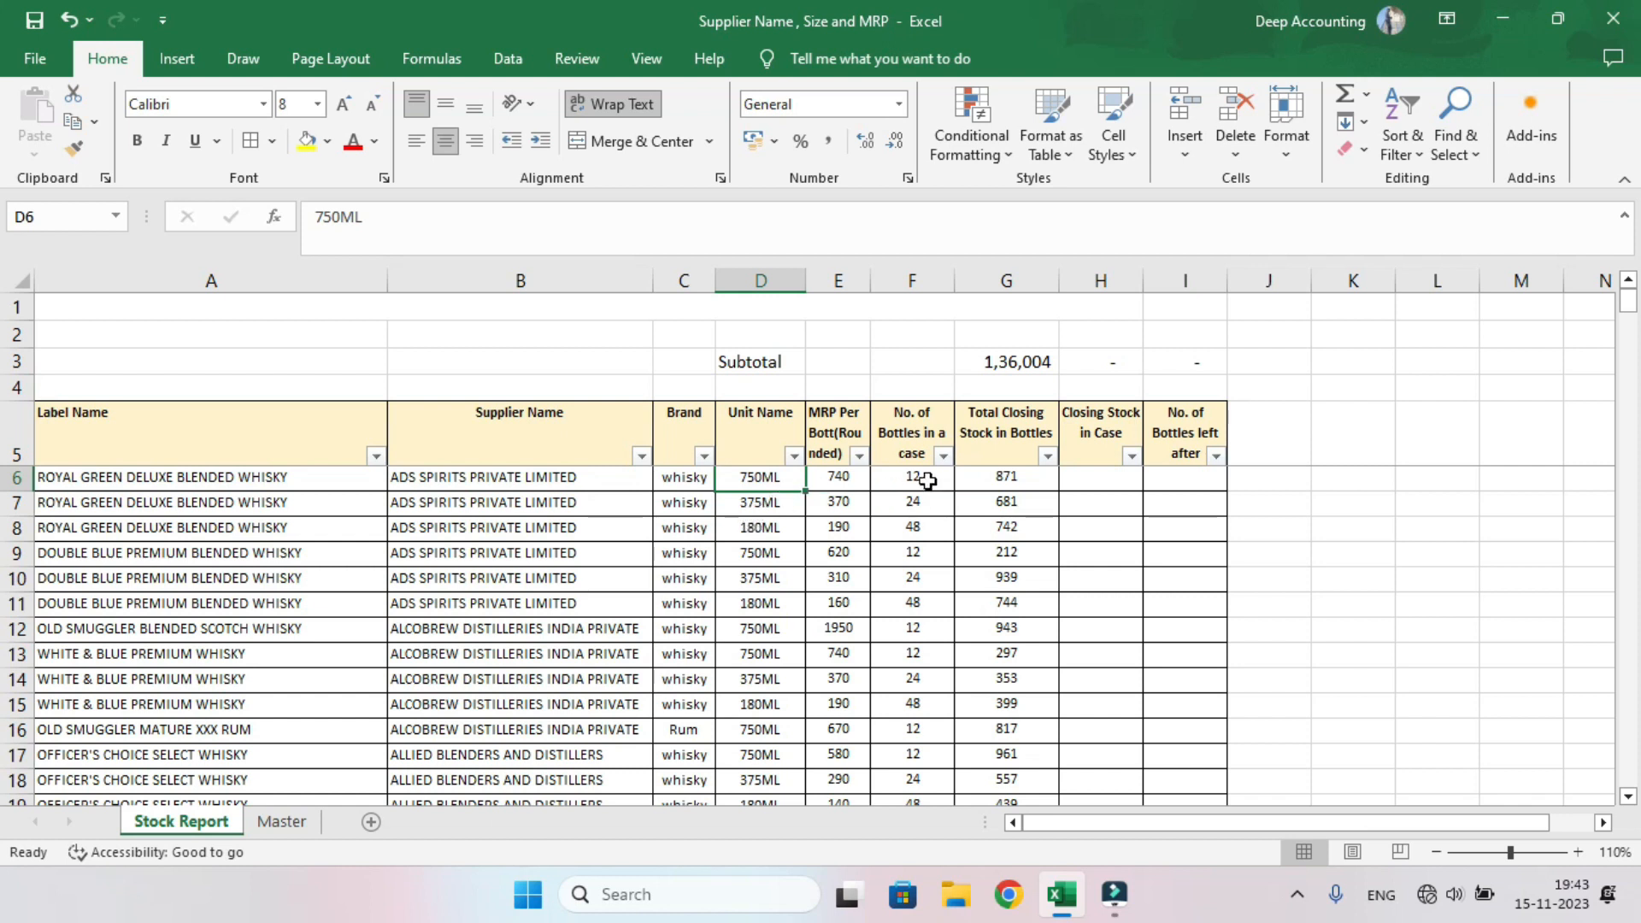
{"action": "left_click", "coordinate": [756, 510]}
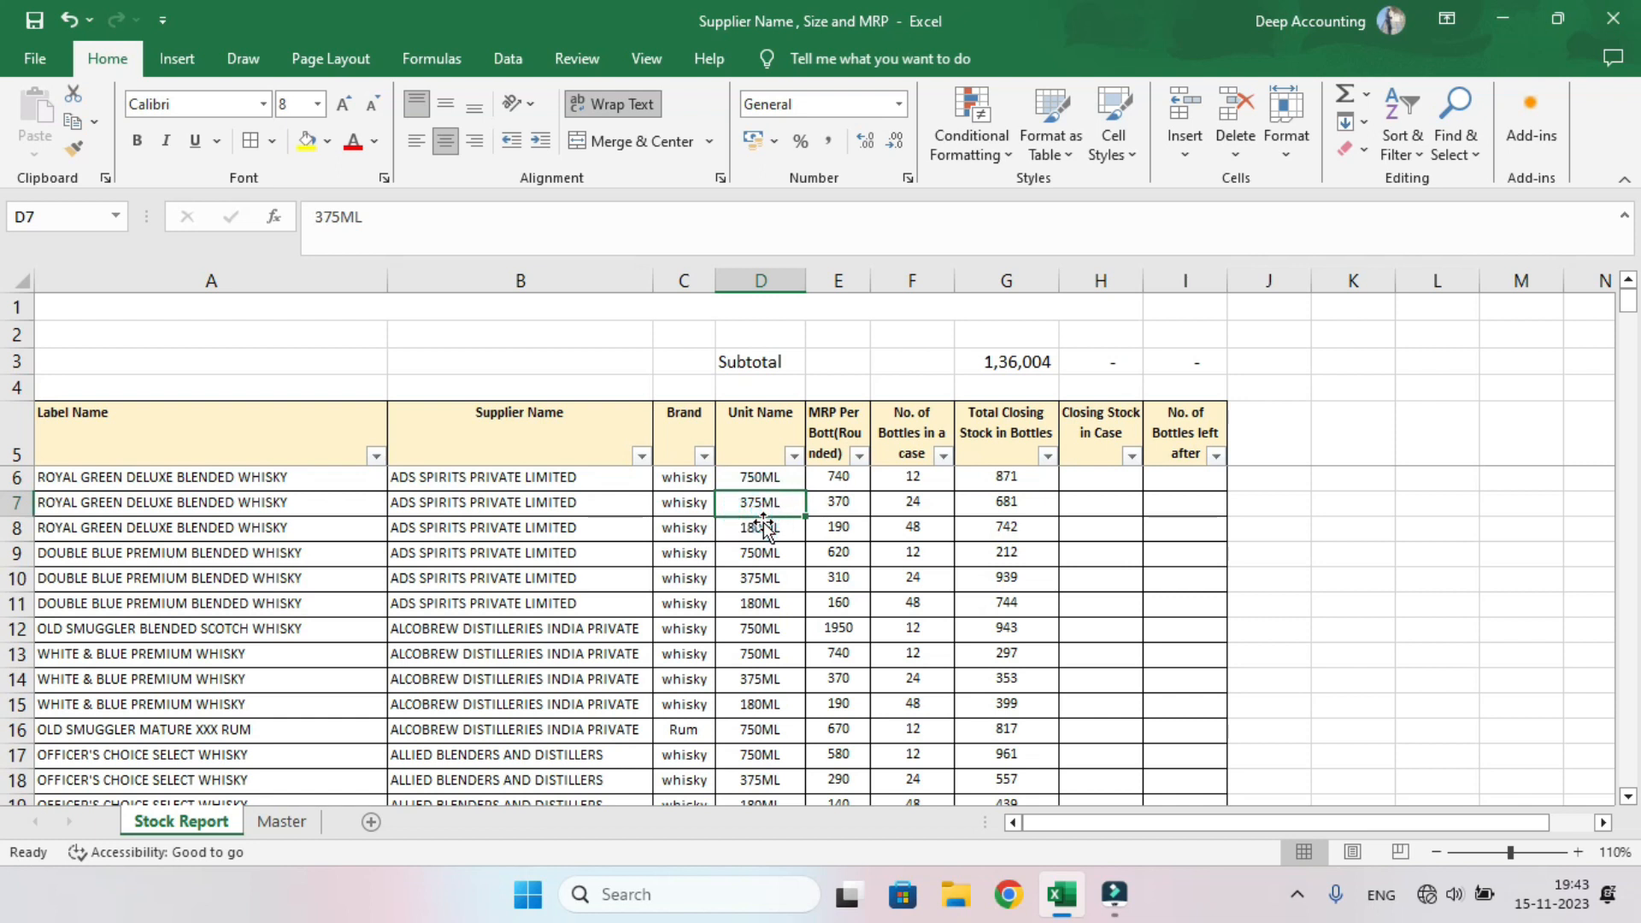
{"action": "left_click", "coordinate": [928, 507]}
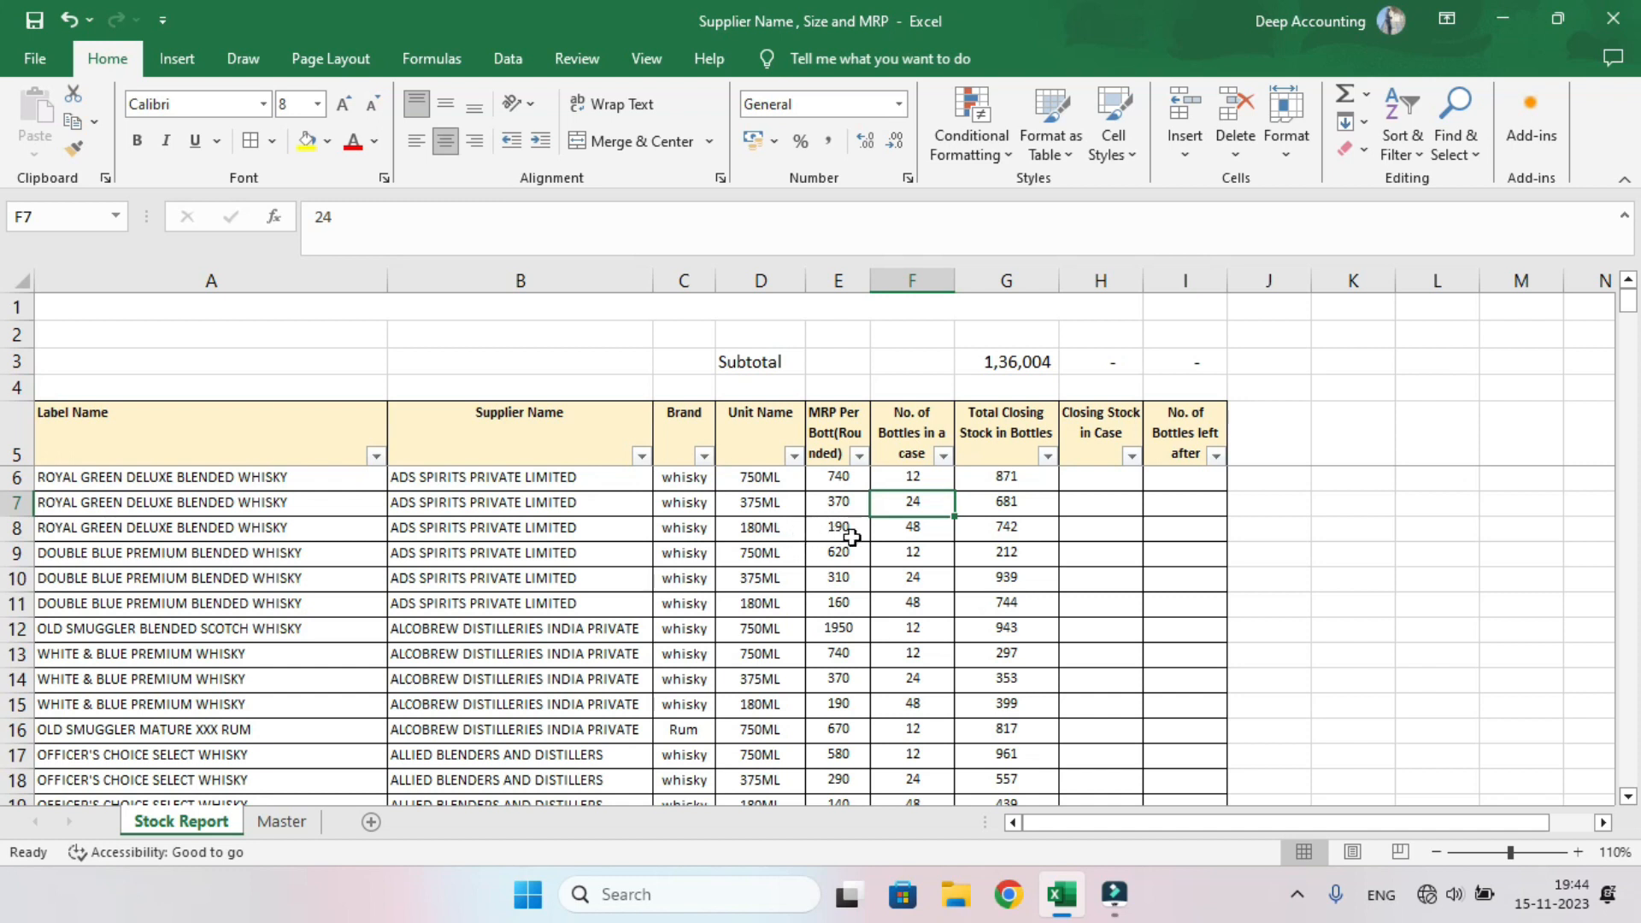
{"action": "left_click", "coordinate": [911, 537]}
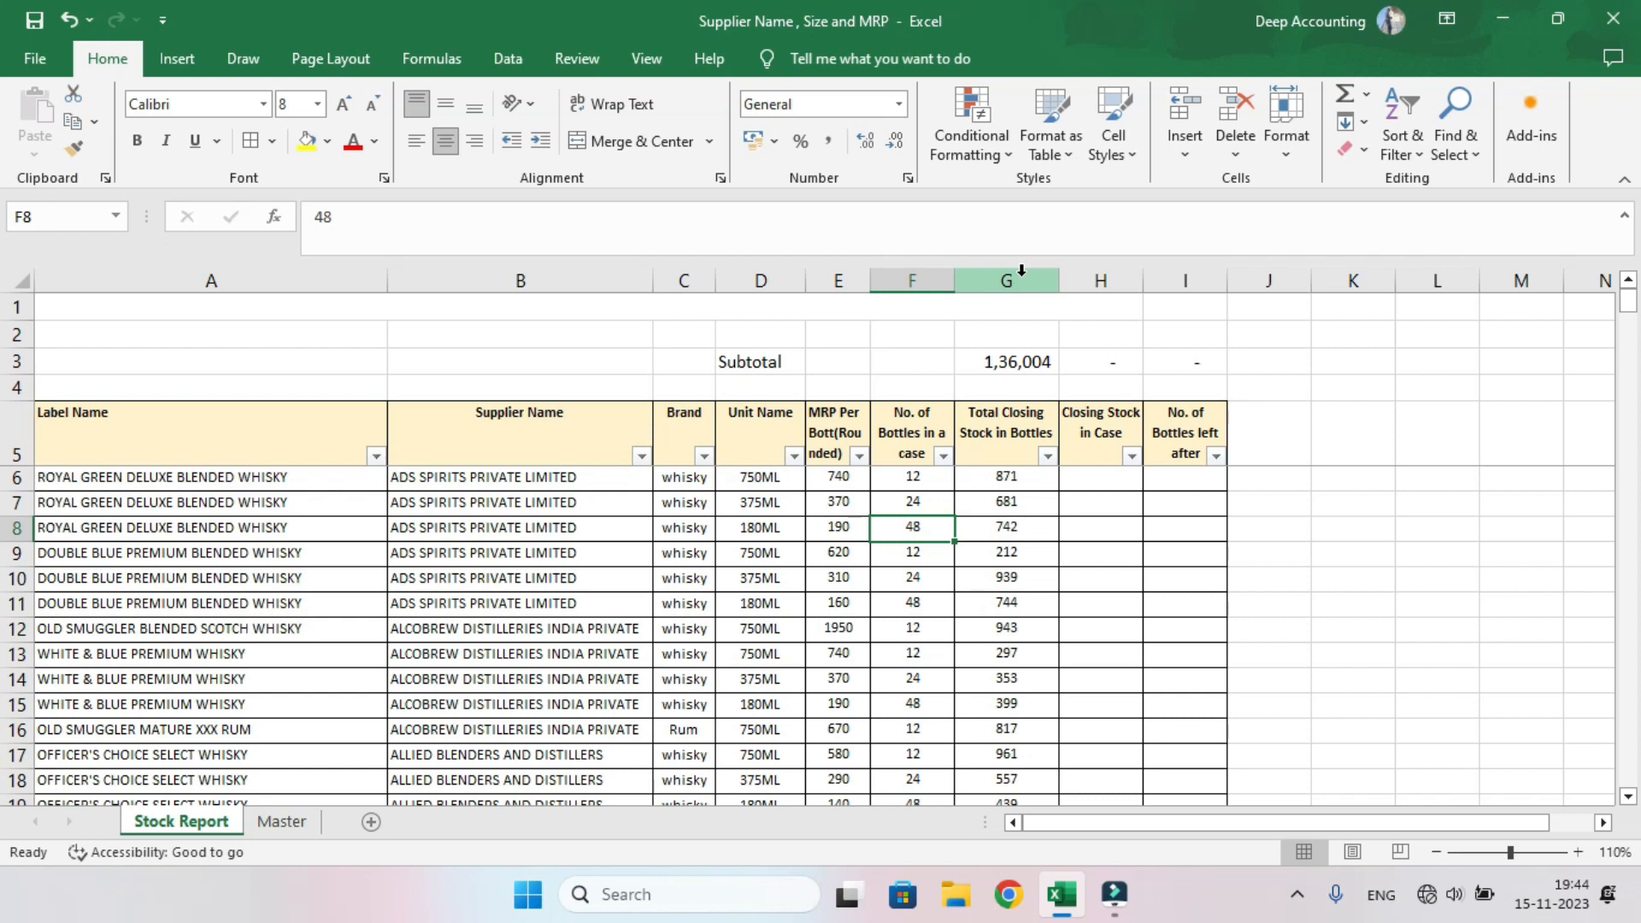
{"action": "left_click", "coordinate": [1016, 523]}
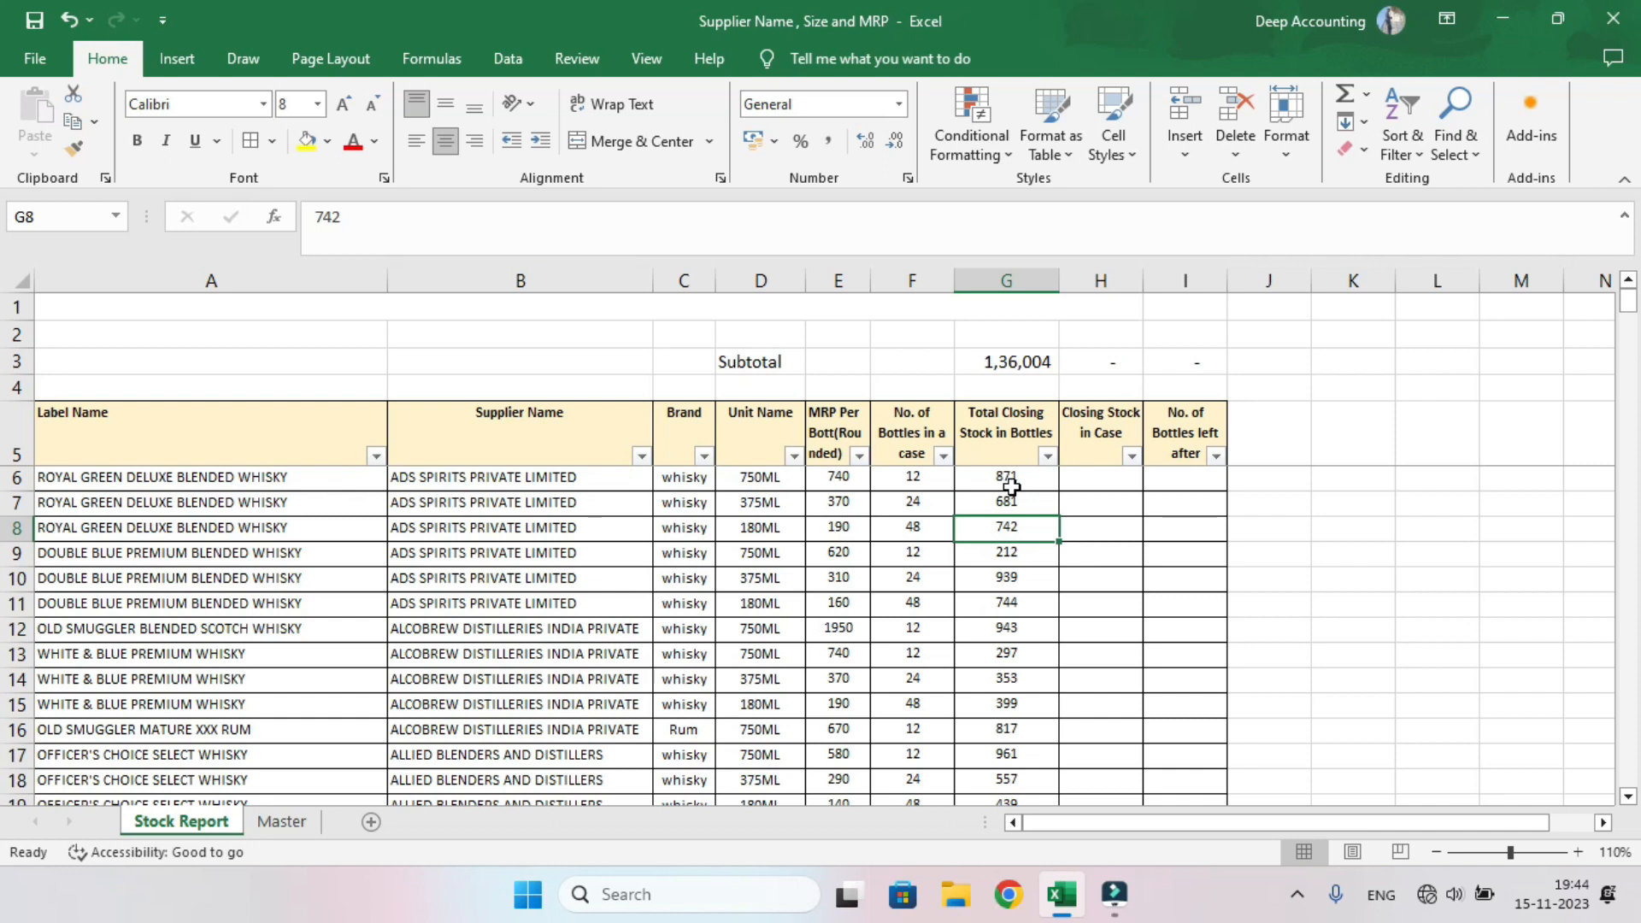
{"action": "left_click_drag", "start_coordinate": [1008, 478], "coordinate": [1009, 574]}
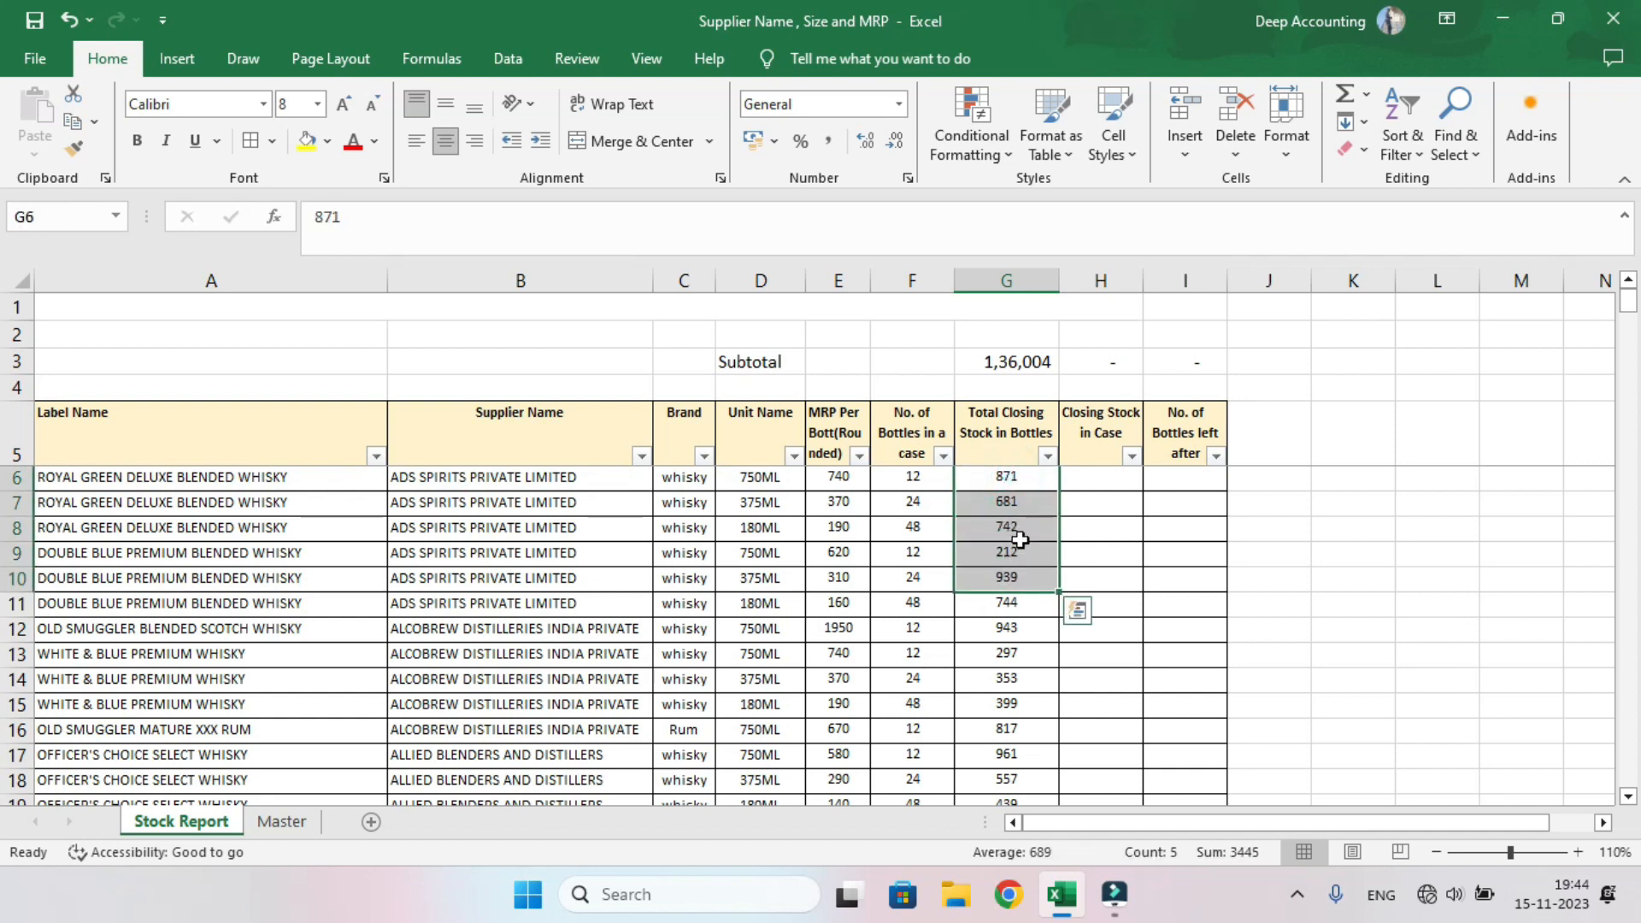
{"action": "left_click", "coordinate": [989, 481]}
{"action": "left_click", "coordinate": [995, 506]}
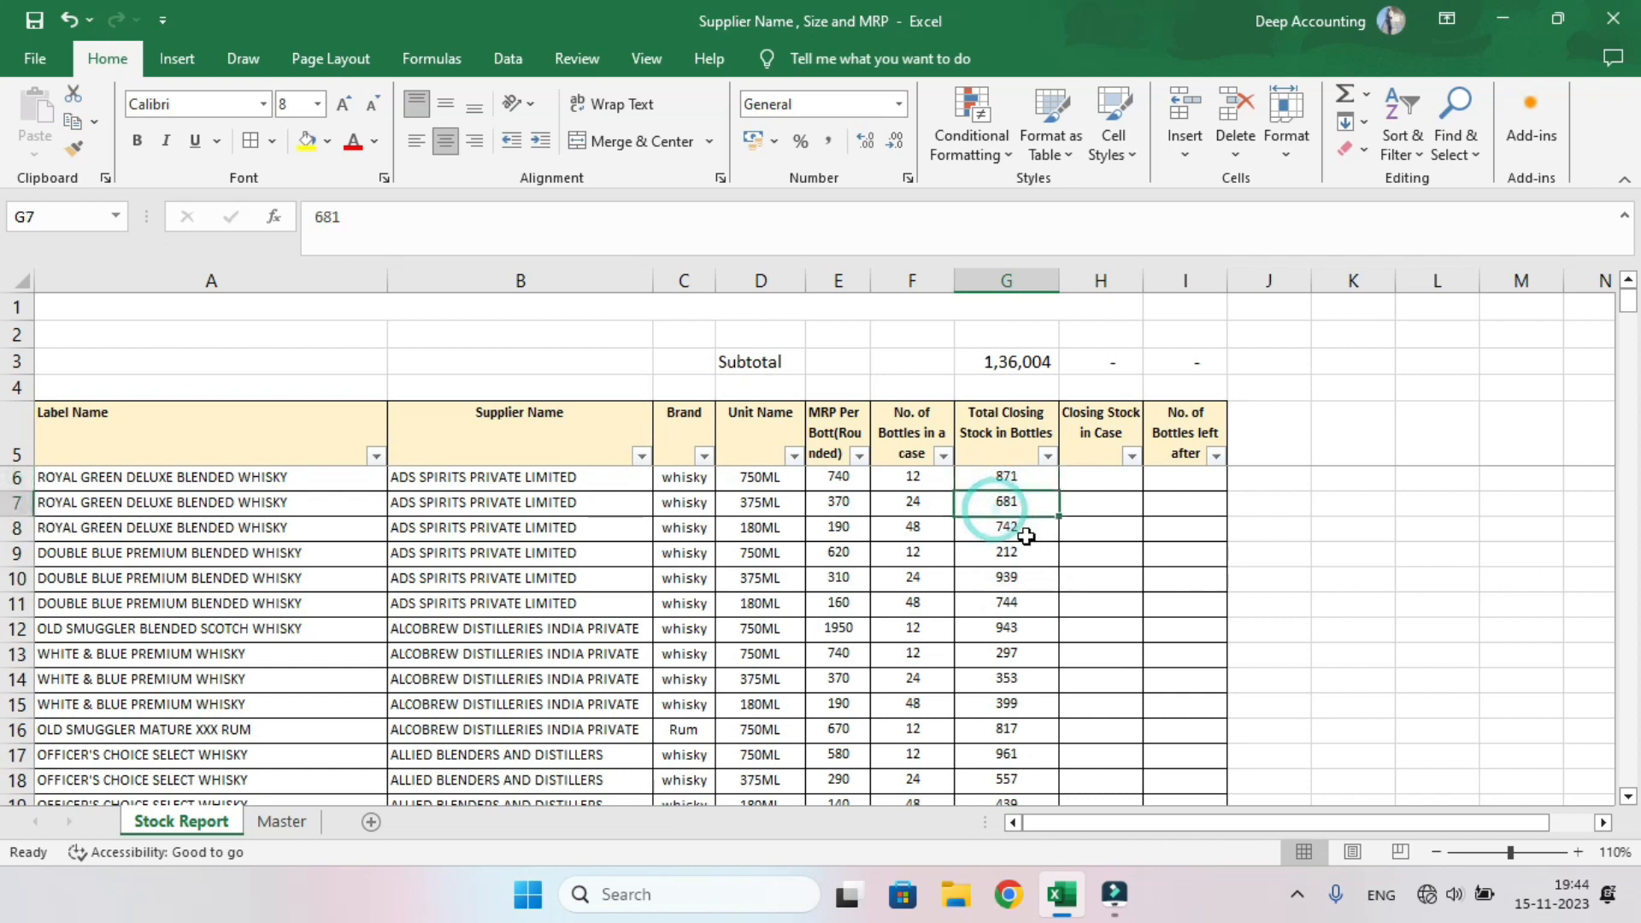
{"action": "left_click", "coordinate": [1005, 527]}
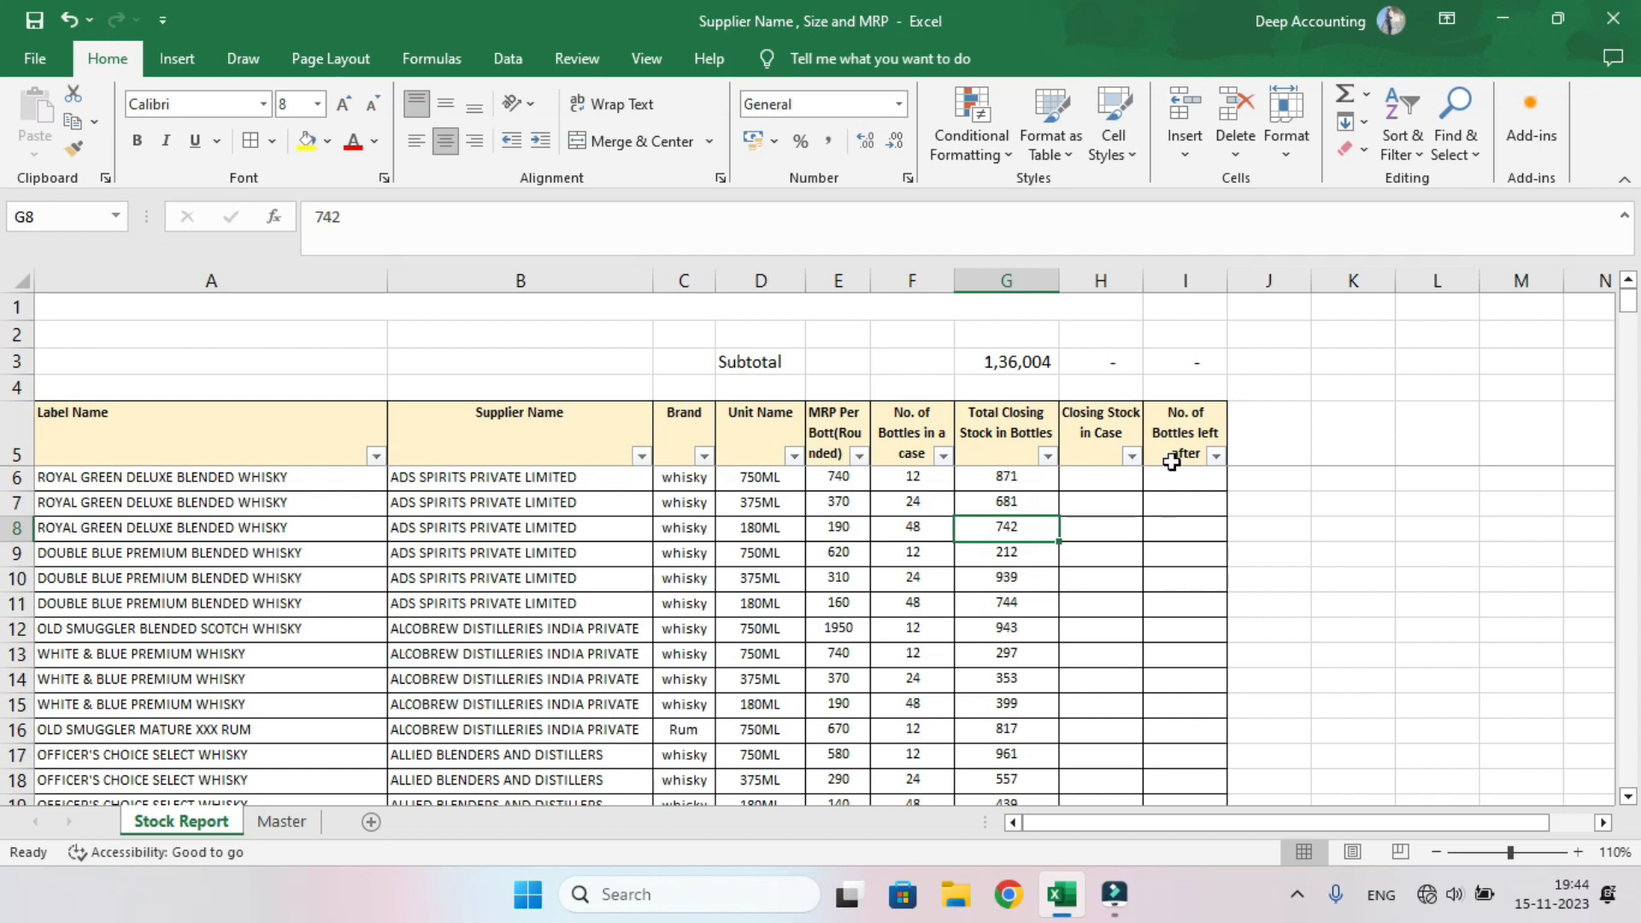
- Widen column I so the full heading "No. of Bottles left after consider in Case" fits
{"action": "left_click_drag", "start_coordinate": [1100, 278], "coordinate": [1175, 279]}
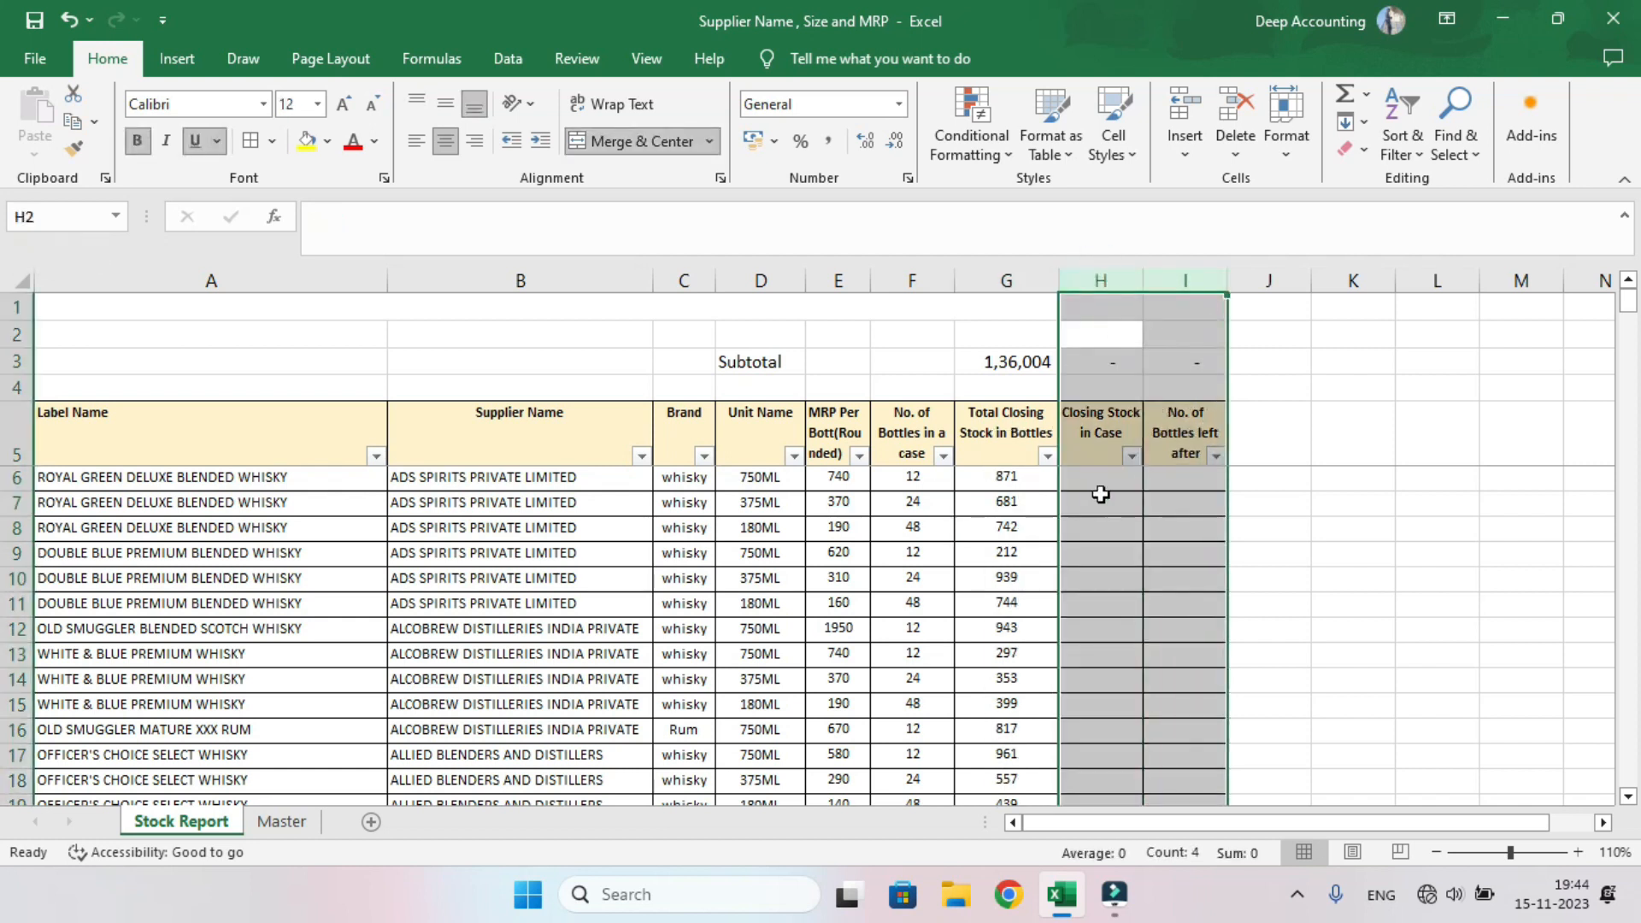
{"action": "left_click", "coordinate": [1005, 481]}
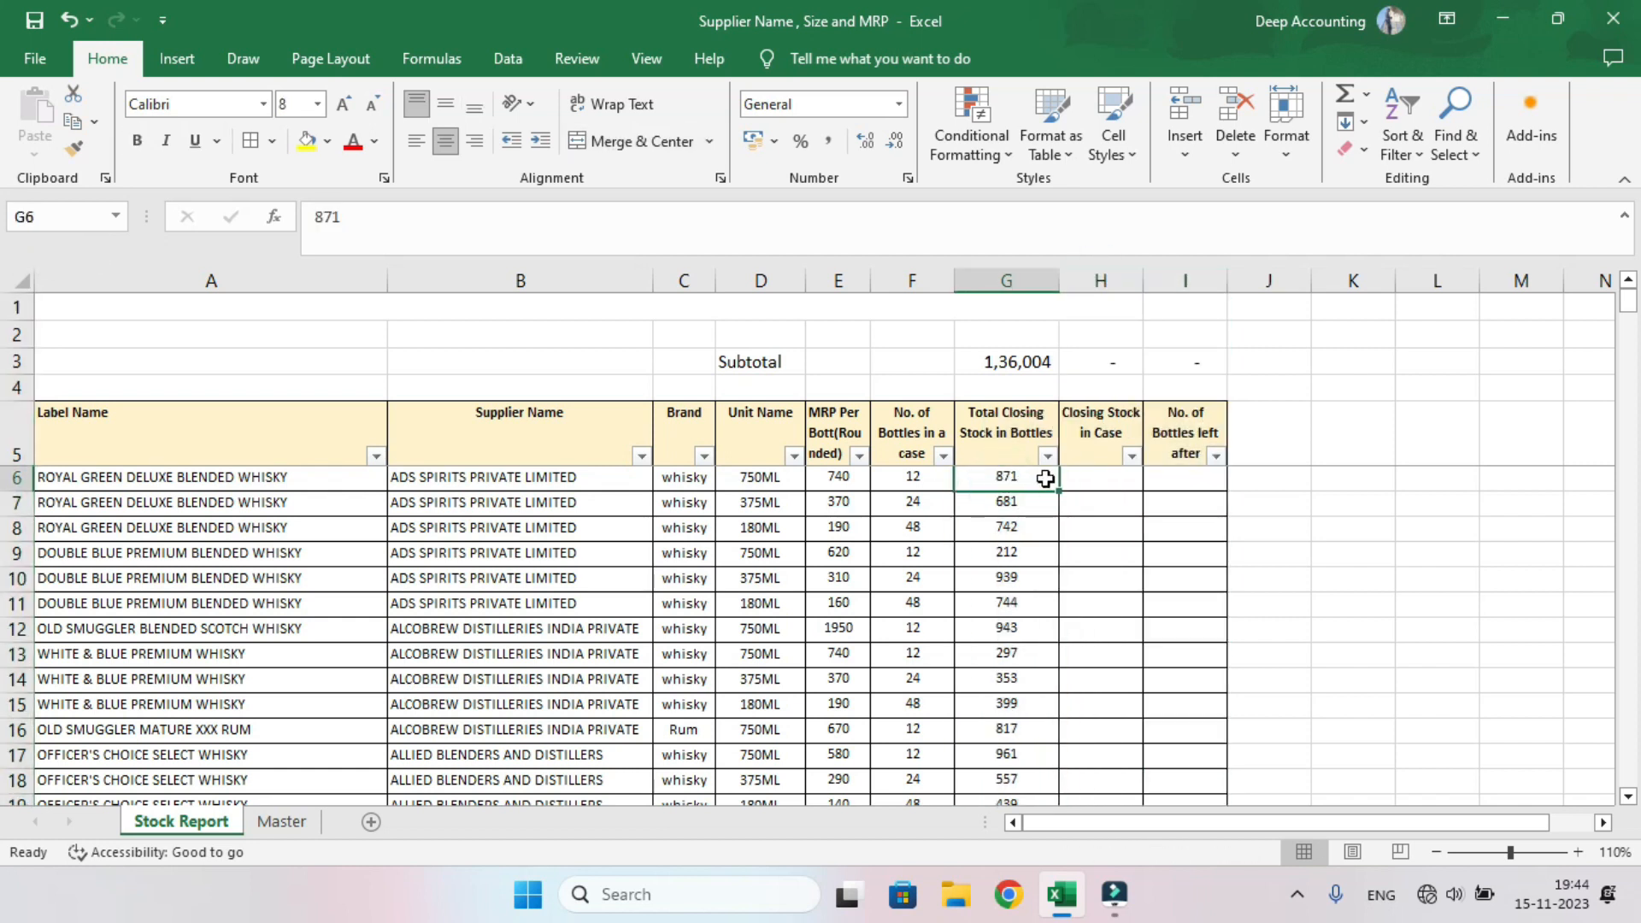
{"action": "left_click", "coordinate": [1099, 475]}
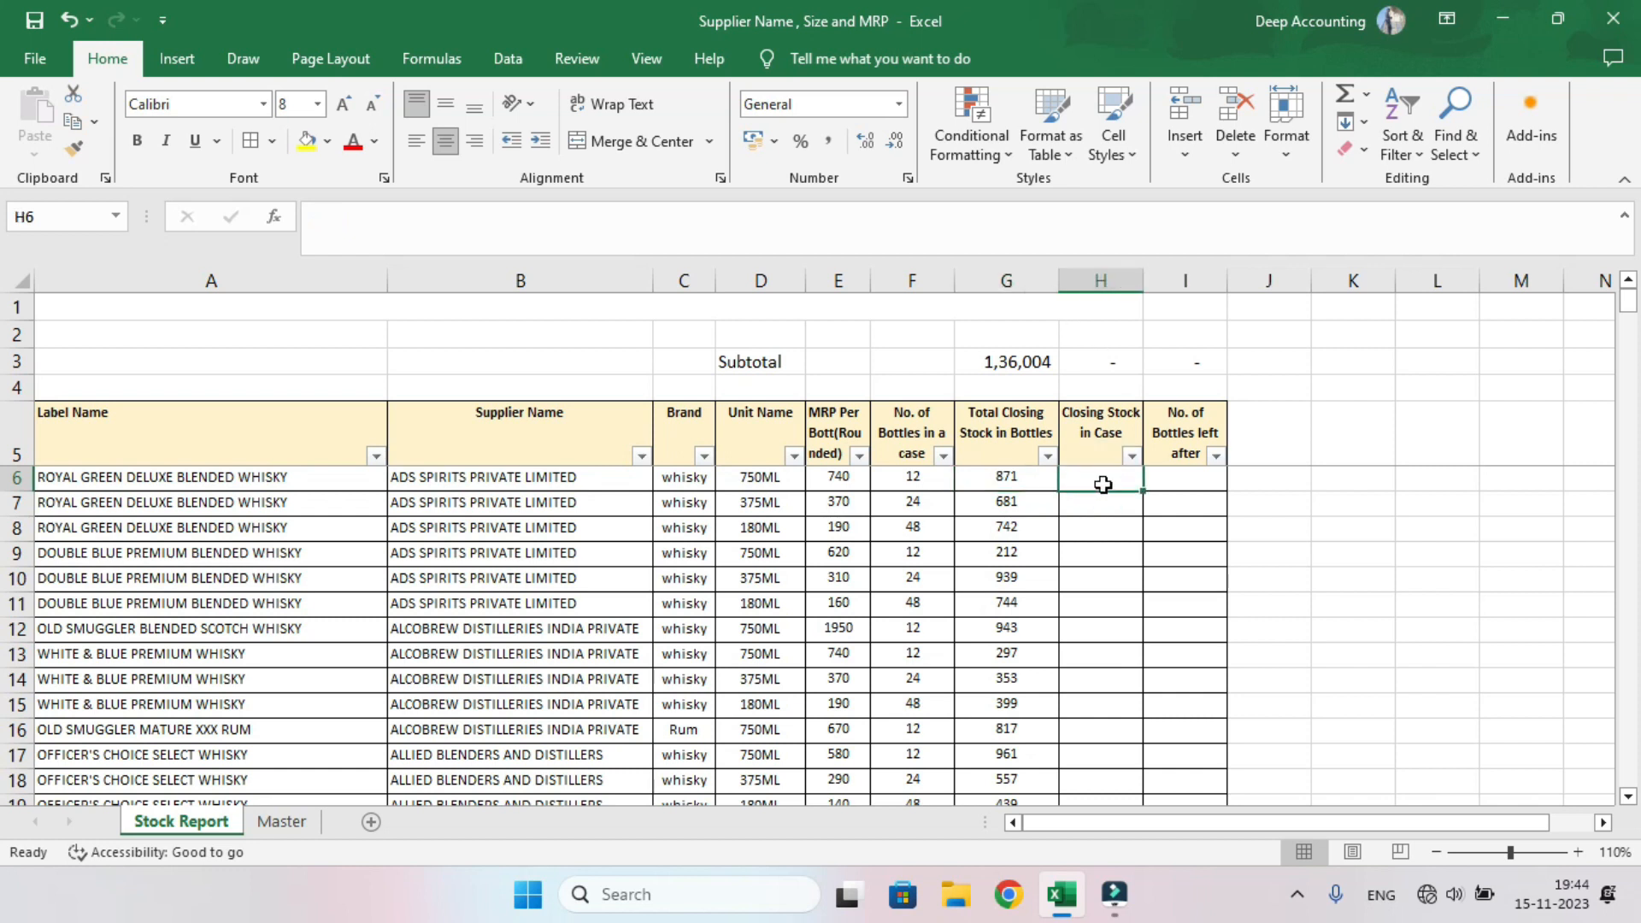
{"action": "left_click", "coordinate": [1191, 476]}
{"action": "left_click_drag", "start_coordinate": [1228, 281], "coordinate": [1276, 293]}
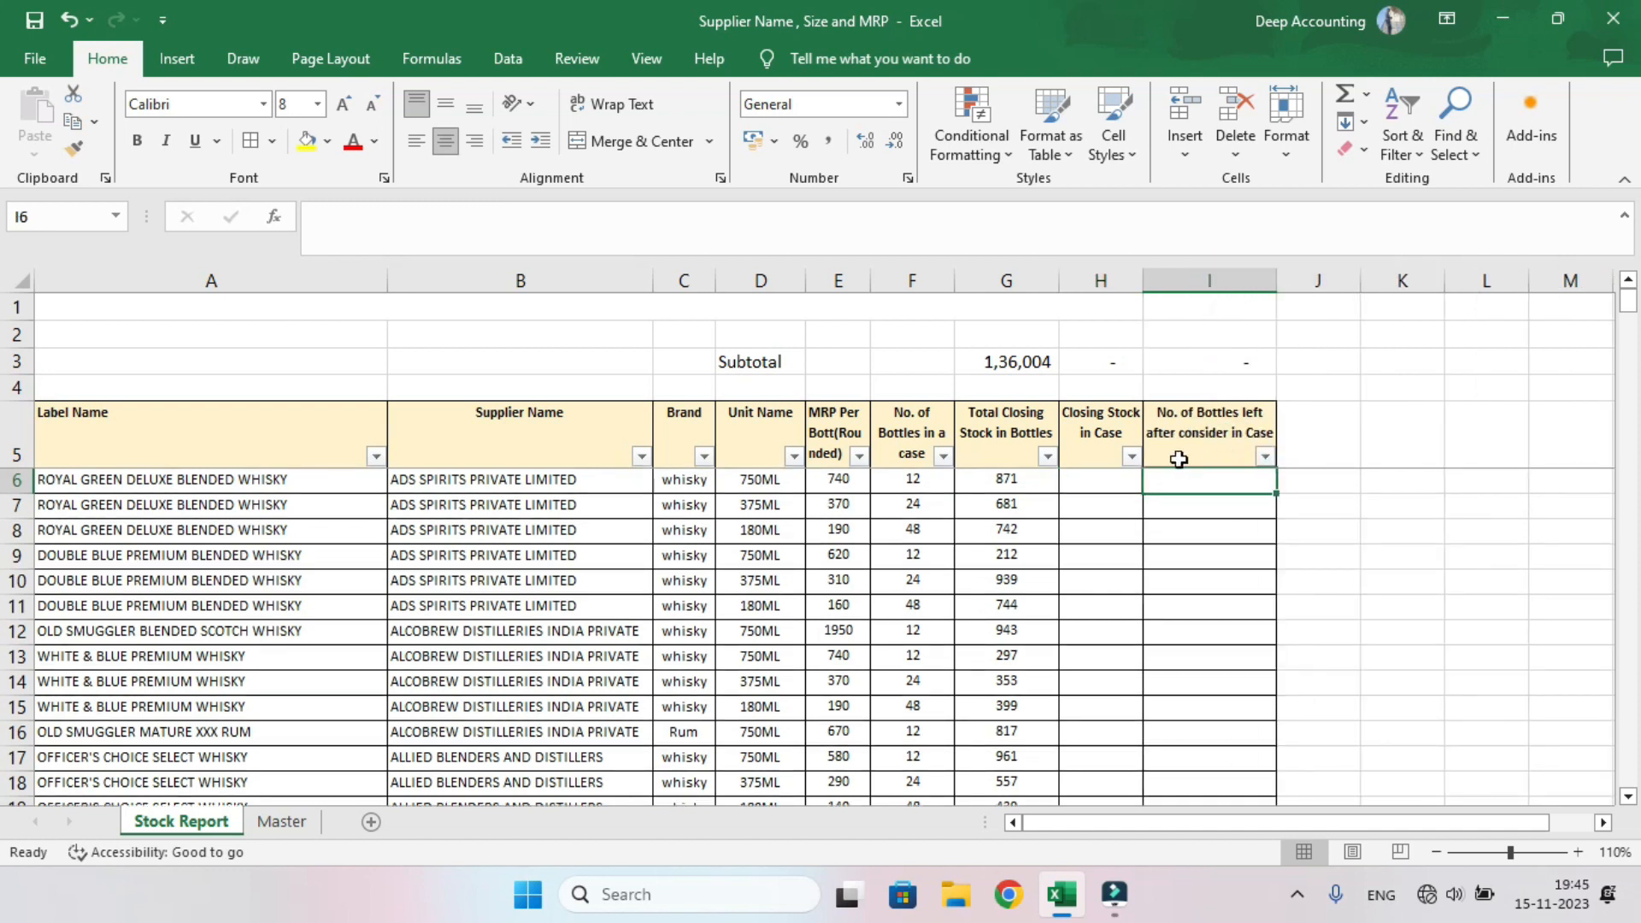
- Enter the formula =QUOTIENT(G6,F6) in cell H6 under Closing Stock in Case
{"action": "left_click", "coordinate": [1103, 493]}
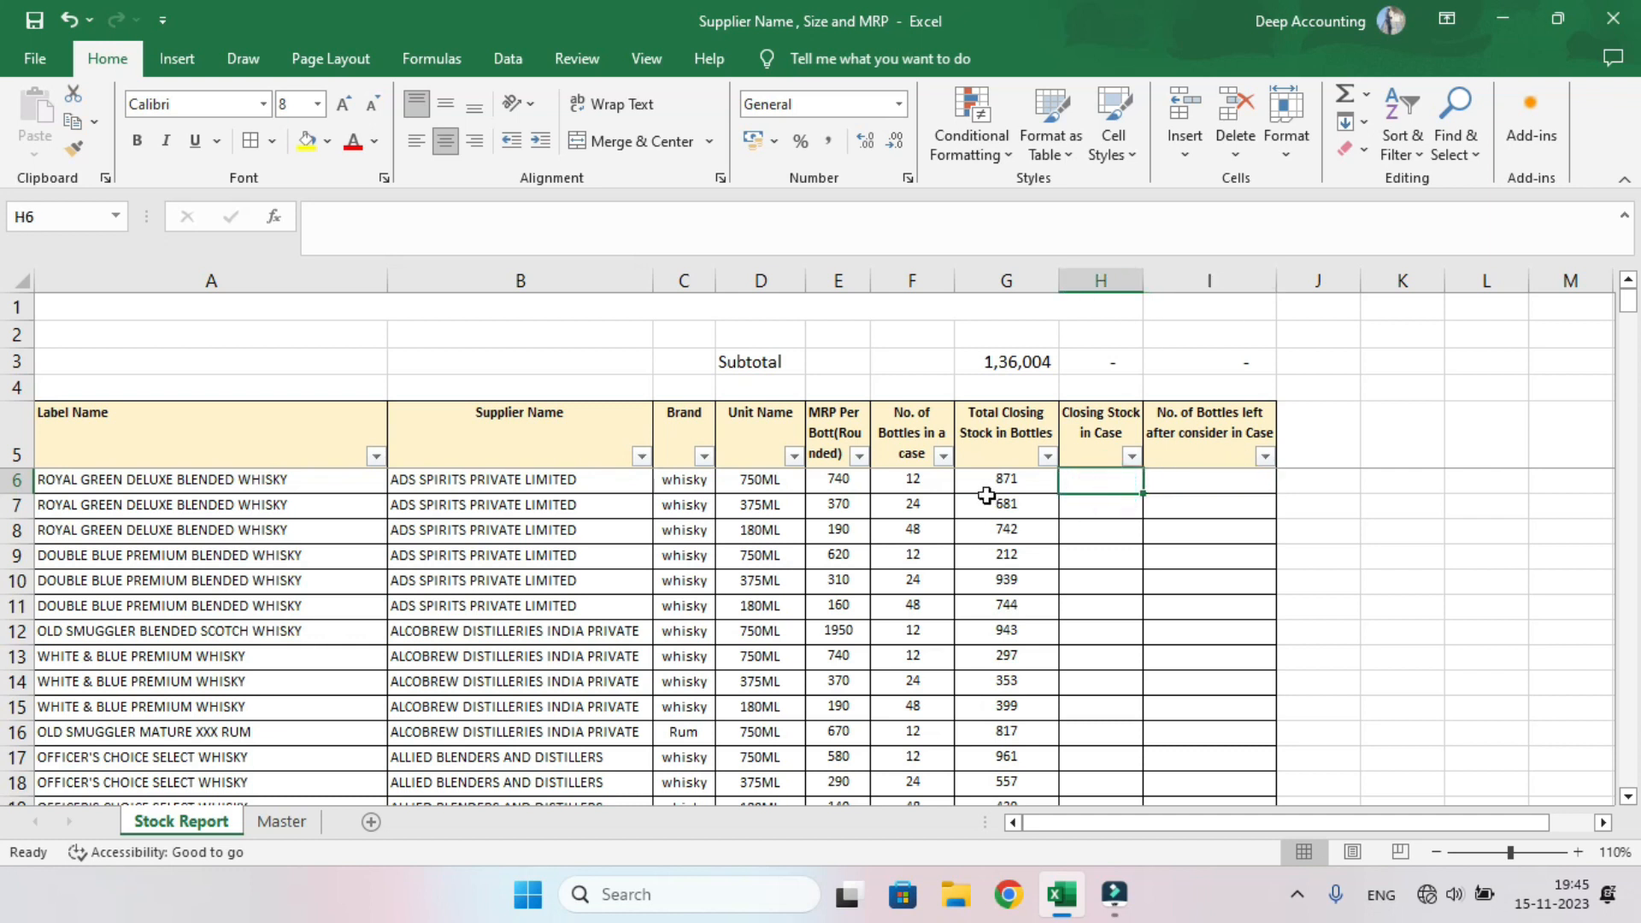
{"action": "left_click", "coordinate": [1009, 479]}
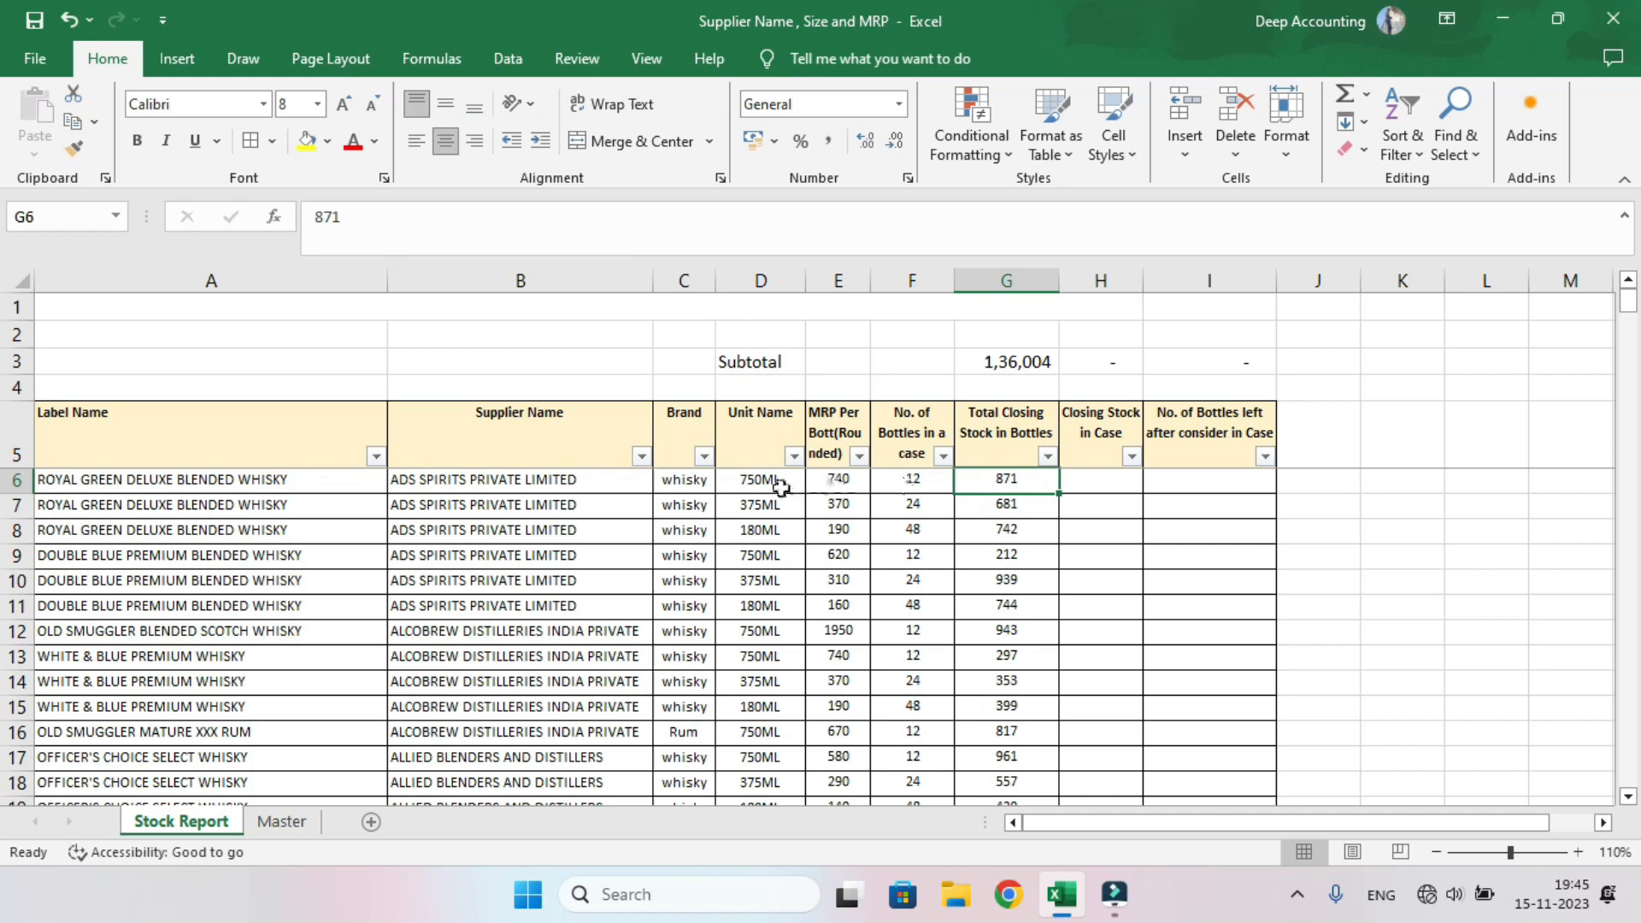
{"action": "left_click", "coordinate": [1087, 483]}
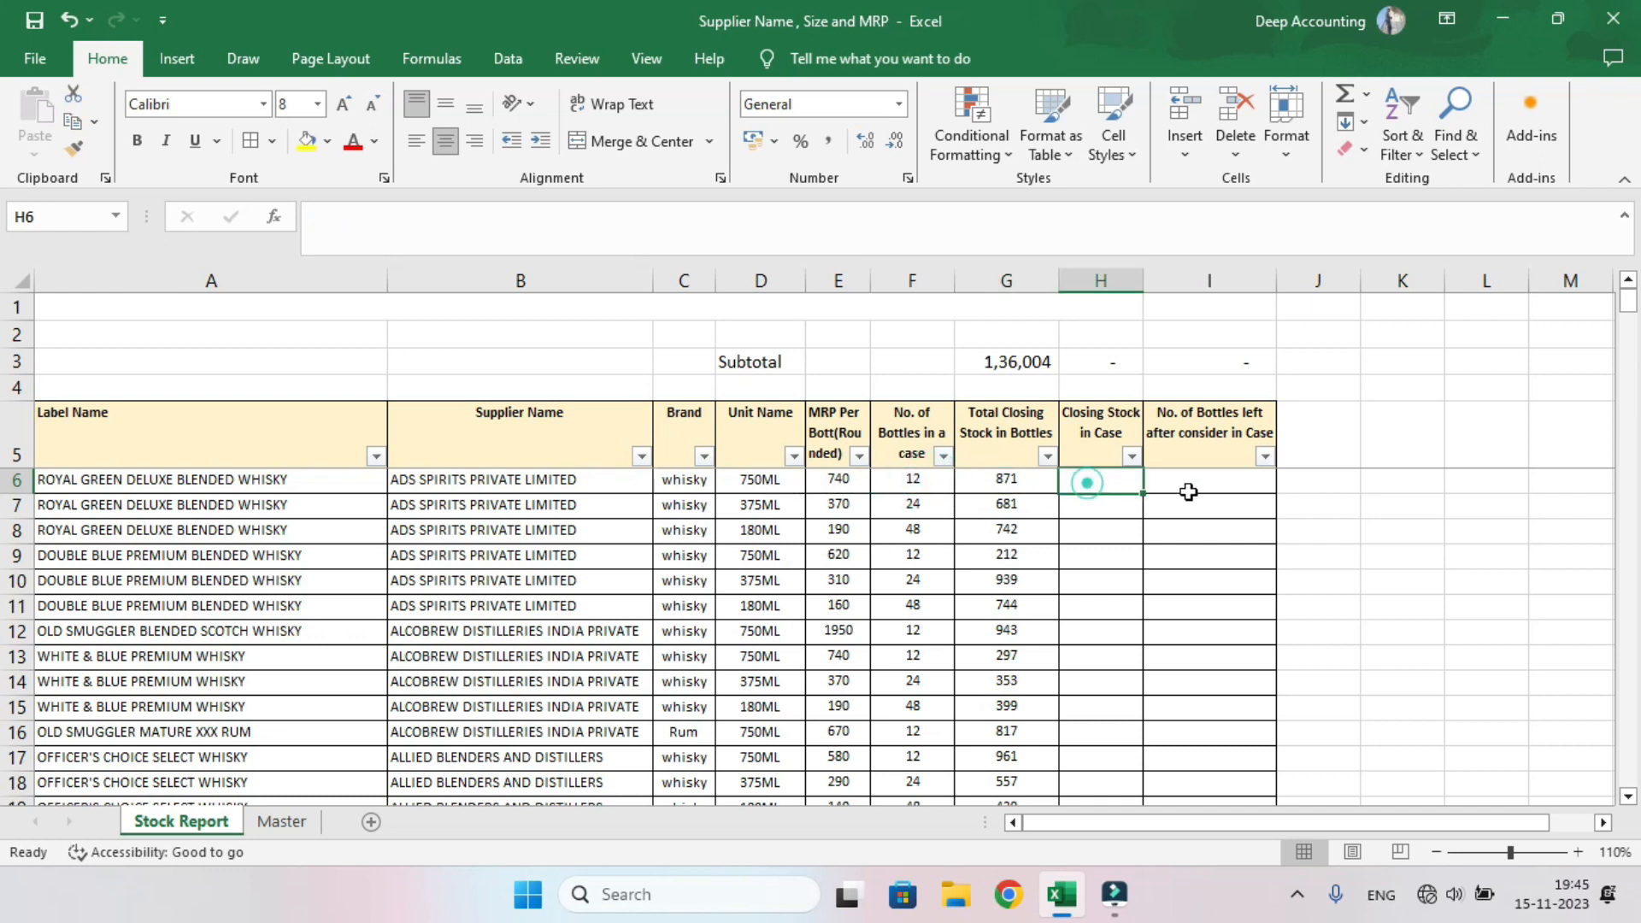
{"action": "type", "text": "=quo"}
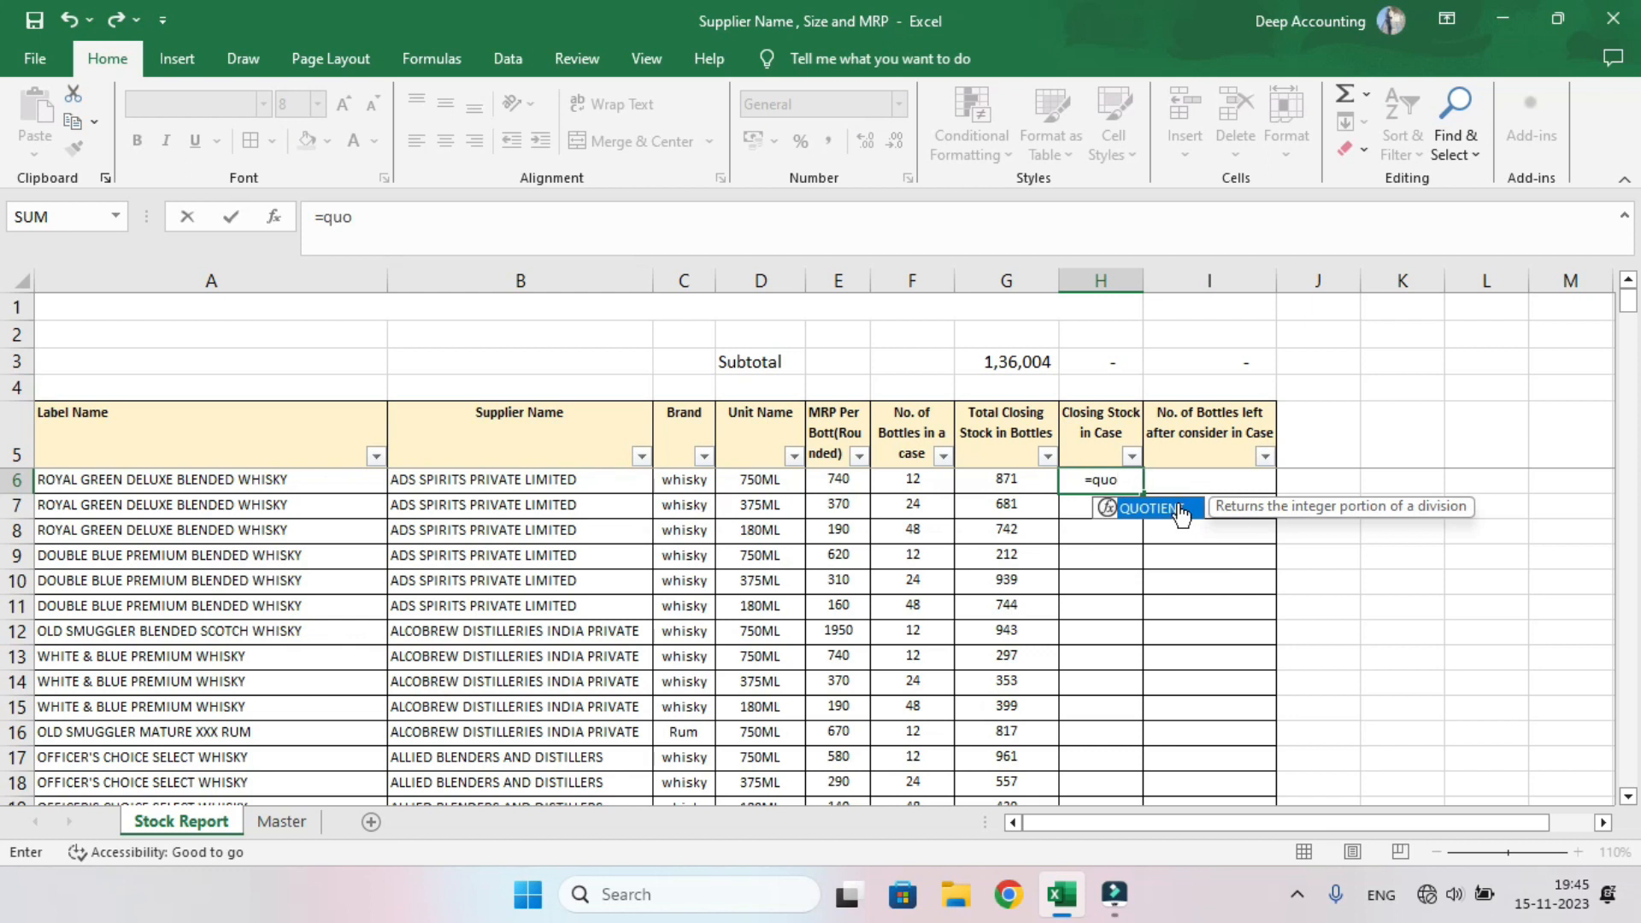
{"action": "double_click", "coordinate": [1149, 509]}
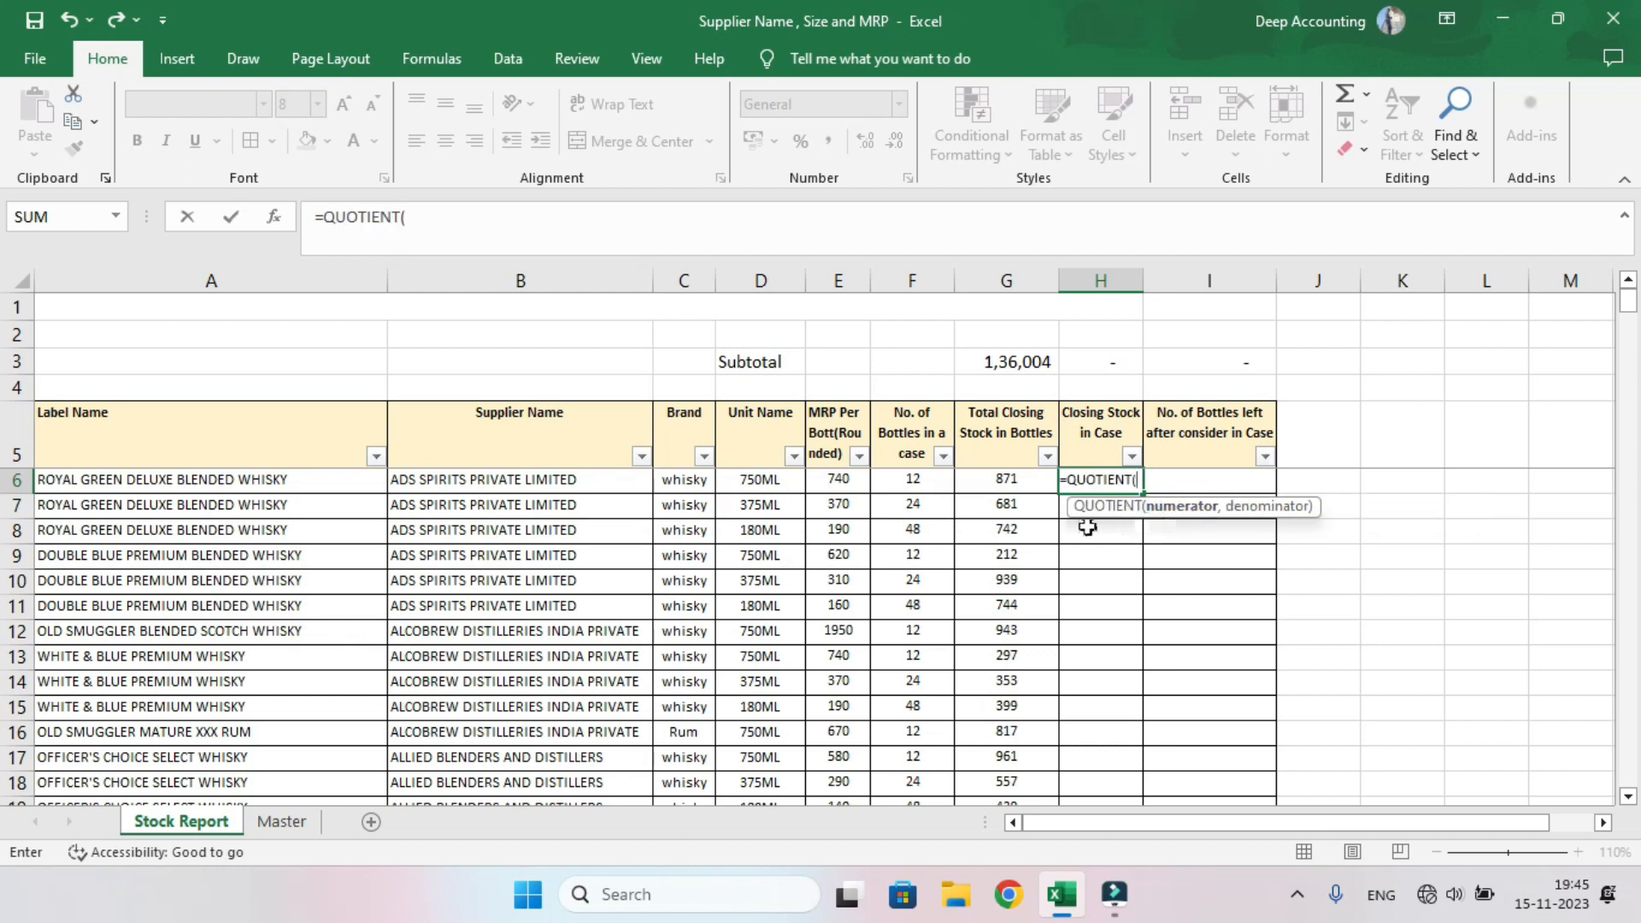
{"action": "left_click", "coordinate": [1011, 482]}
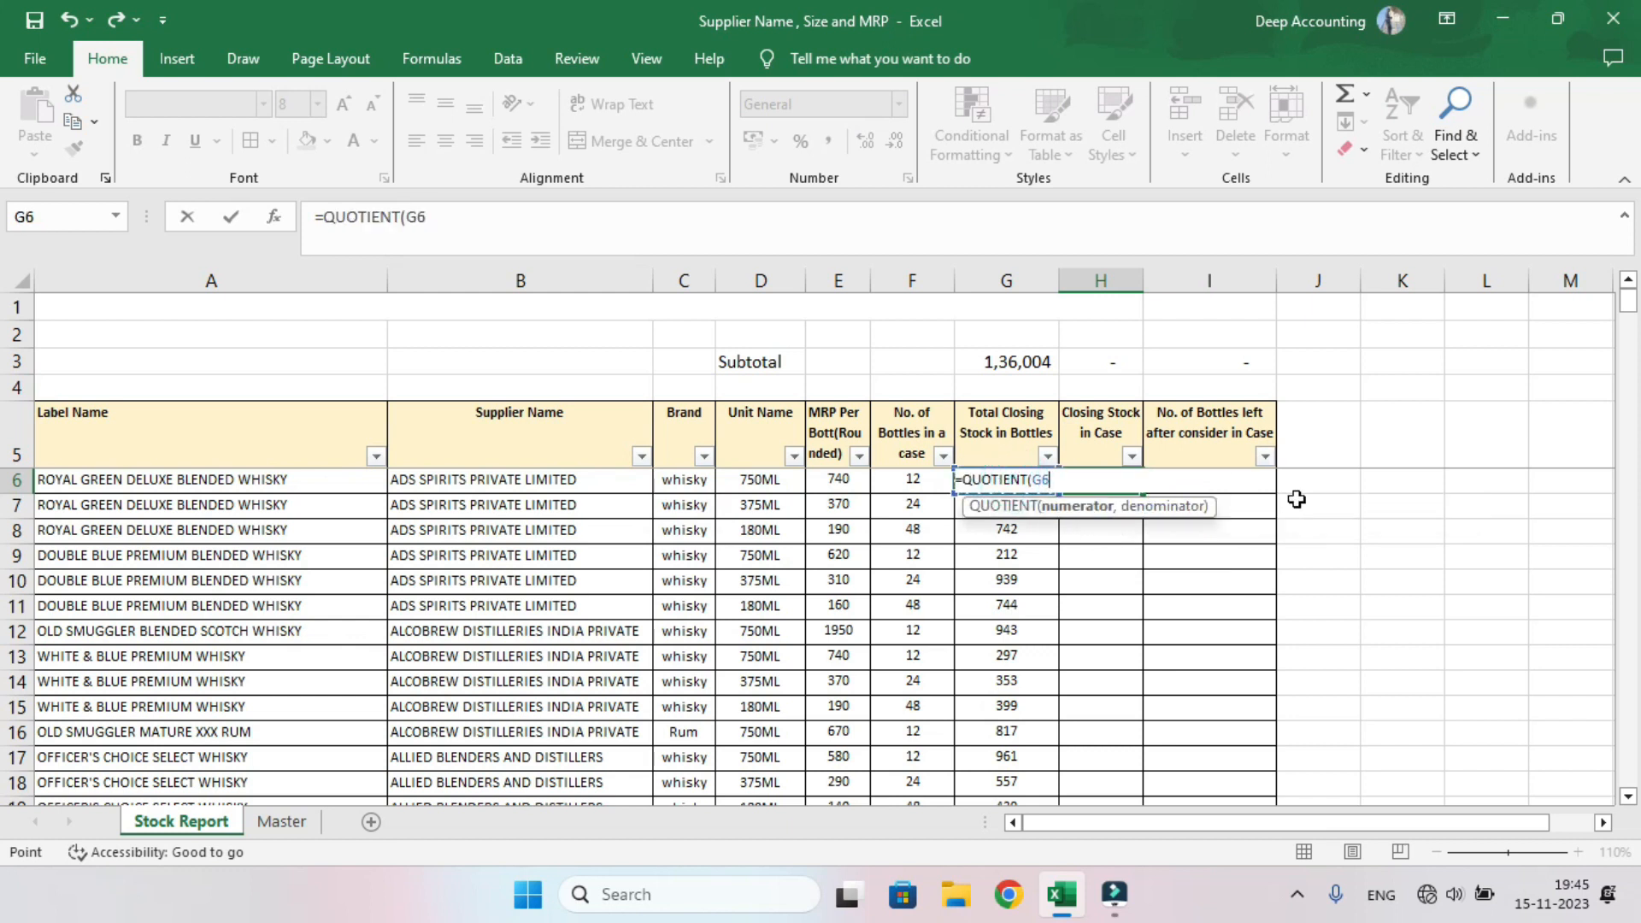
{"action": "type", "text": ","}
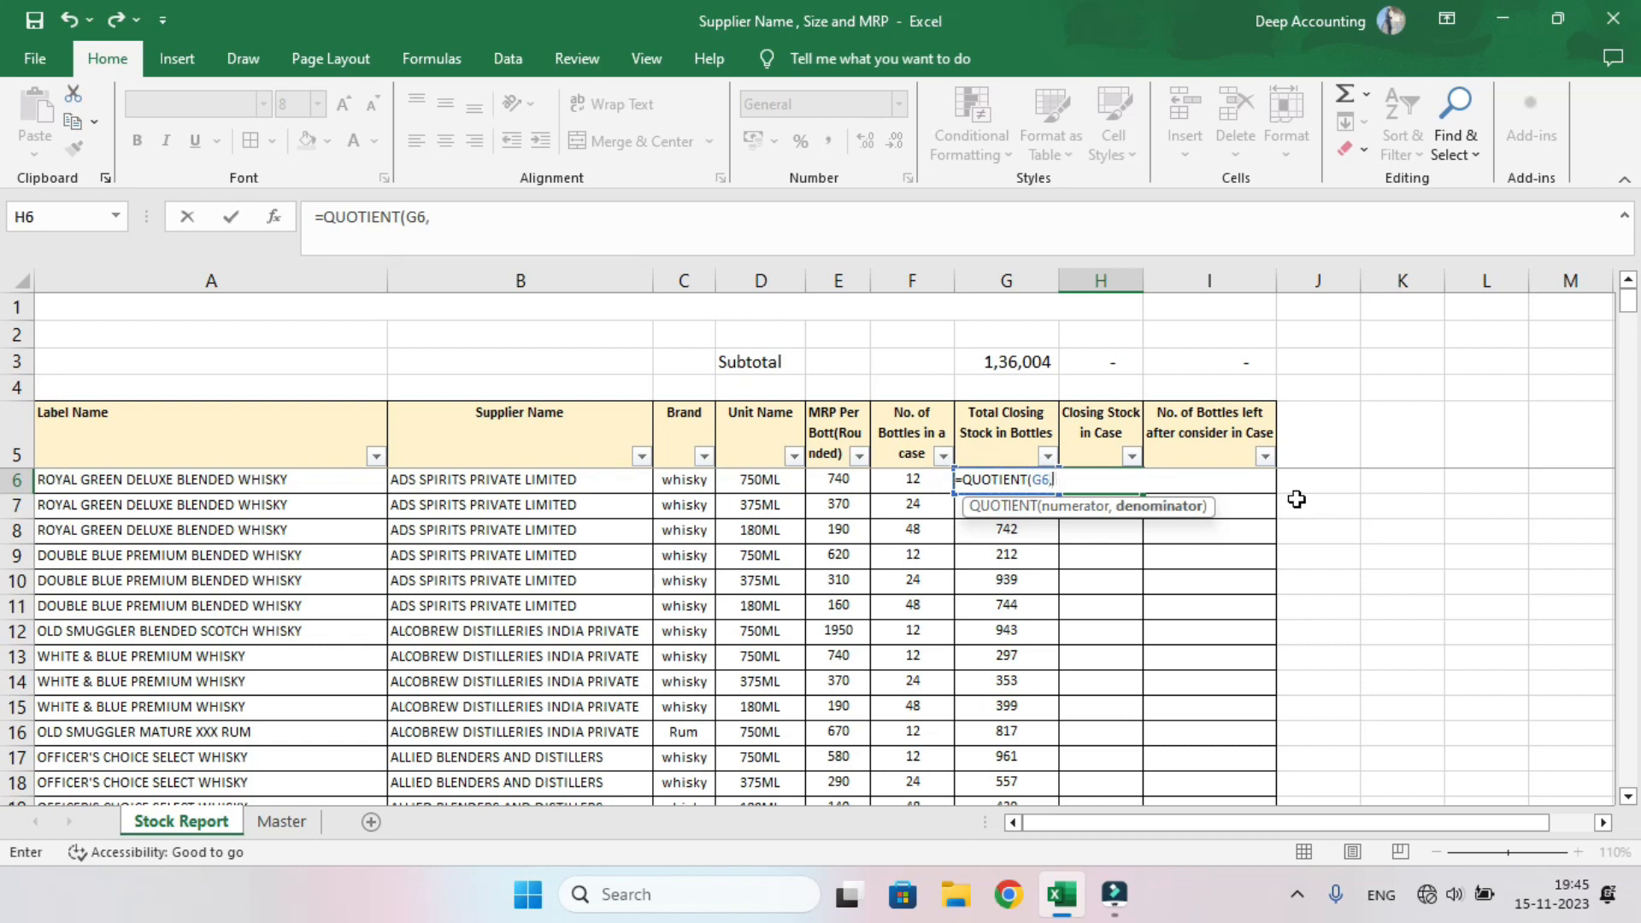
{"action": "key", "text": "Left"}
{"action": "key", "text": "Left"}
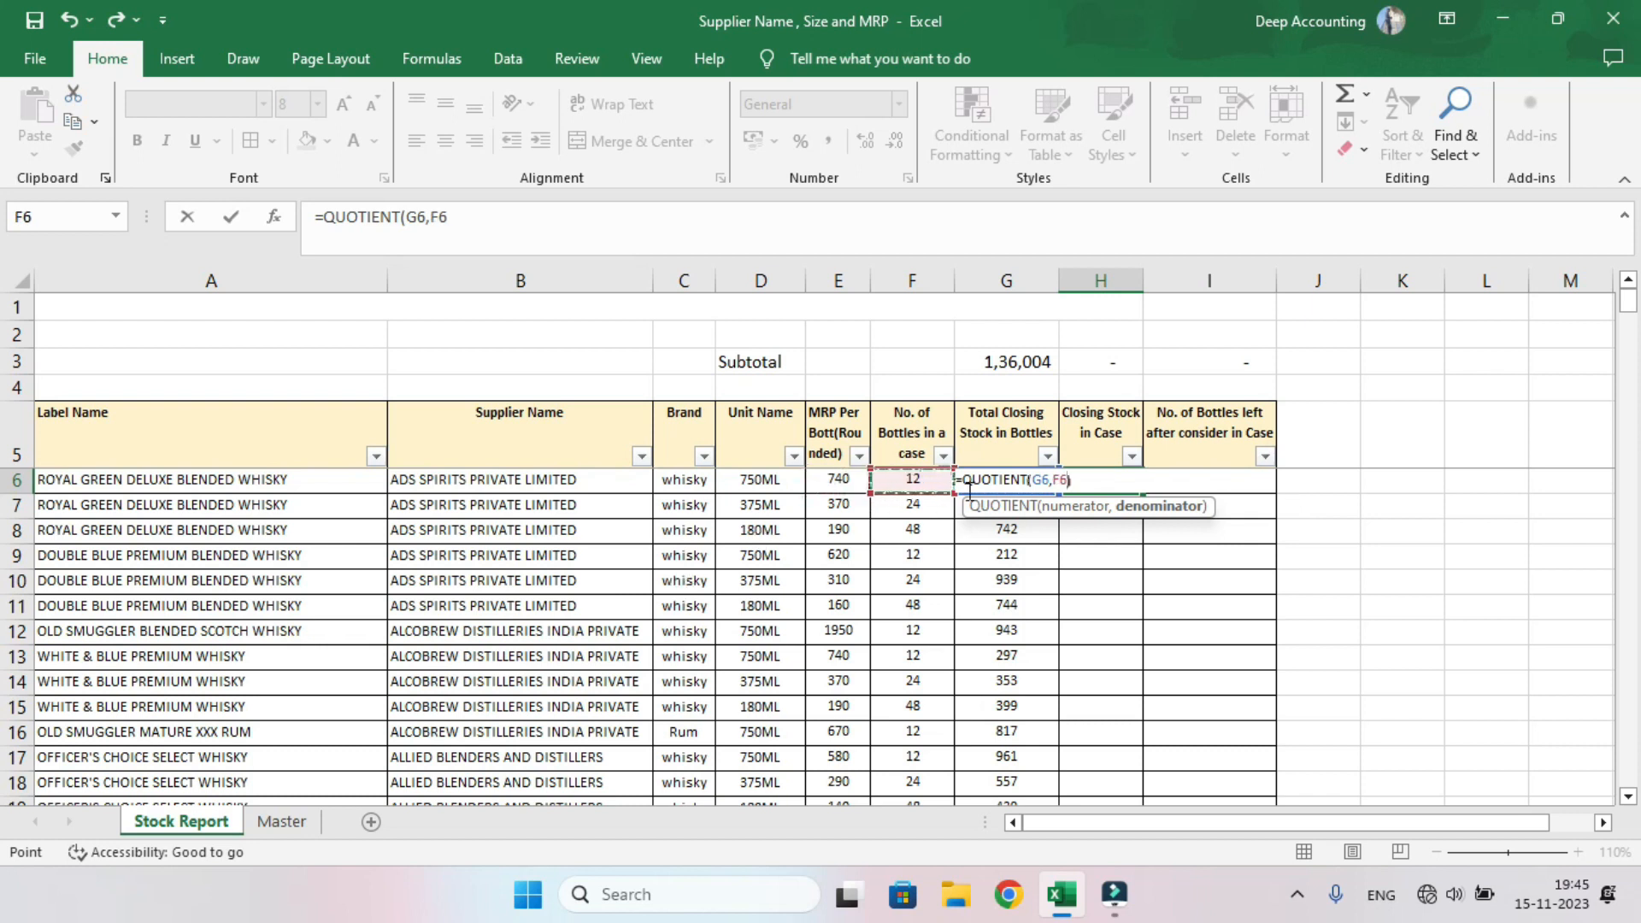
{"action": "key", "text": "Return"}
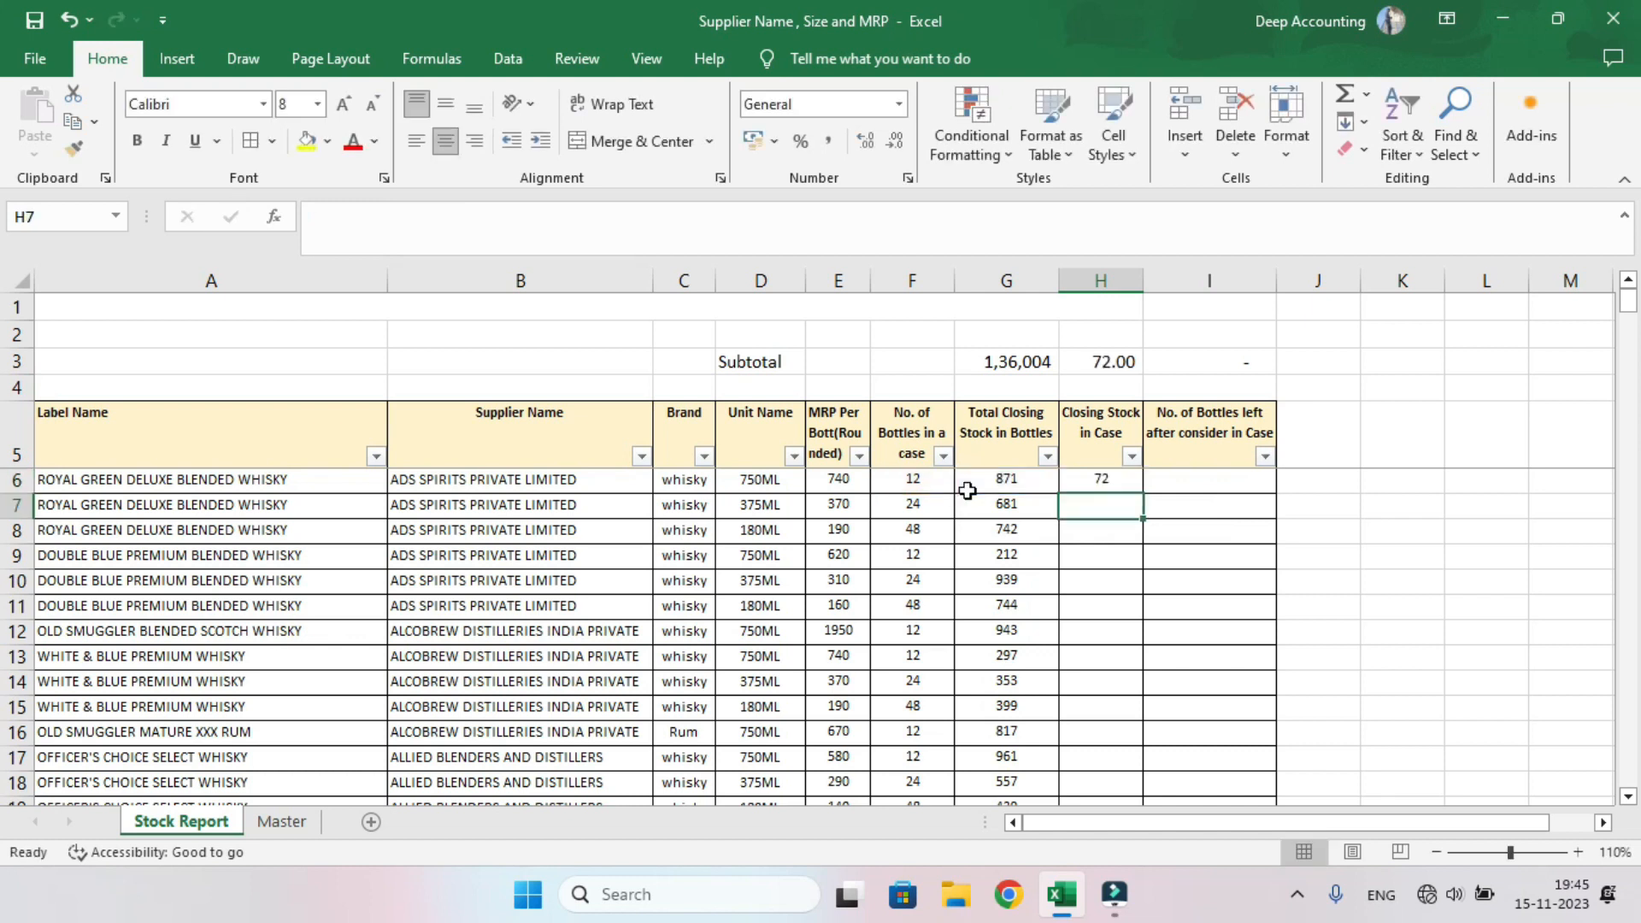
- Fill the QUOTIENT formula from H6 down the whole Closing Stock in Case column
{"action": "left_click", "coordinate": [1124, 481]}
{"action": "double_click", "coordinate": [1146, 493]}
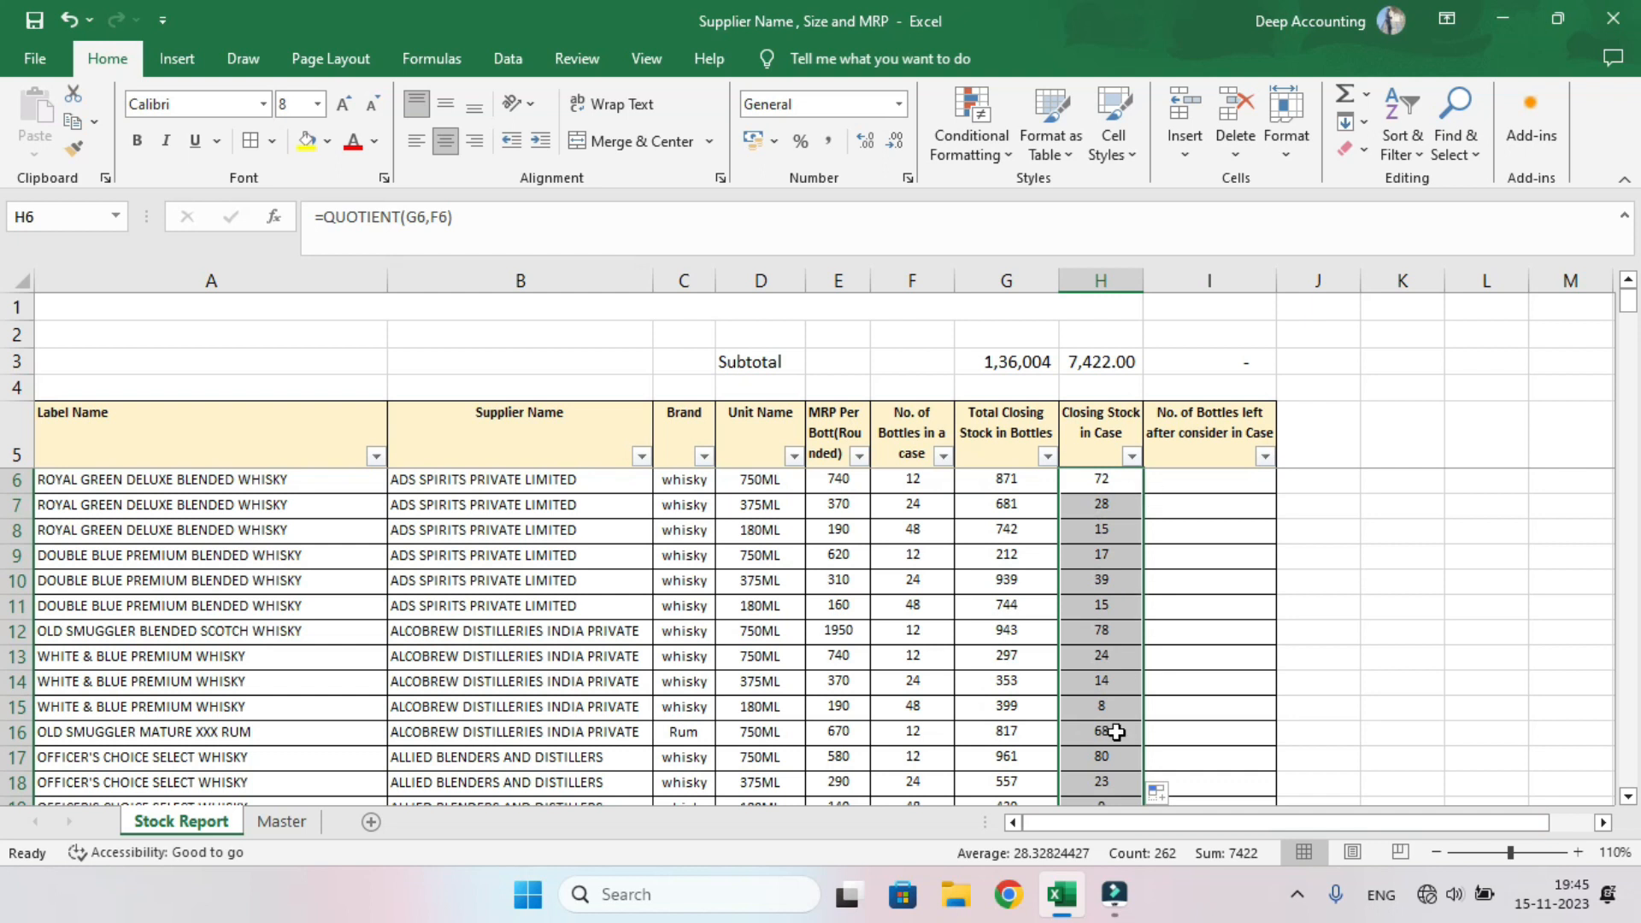
{"action": "left_click", "coordinate": [1116, 653]}
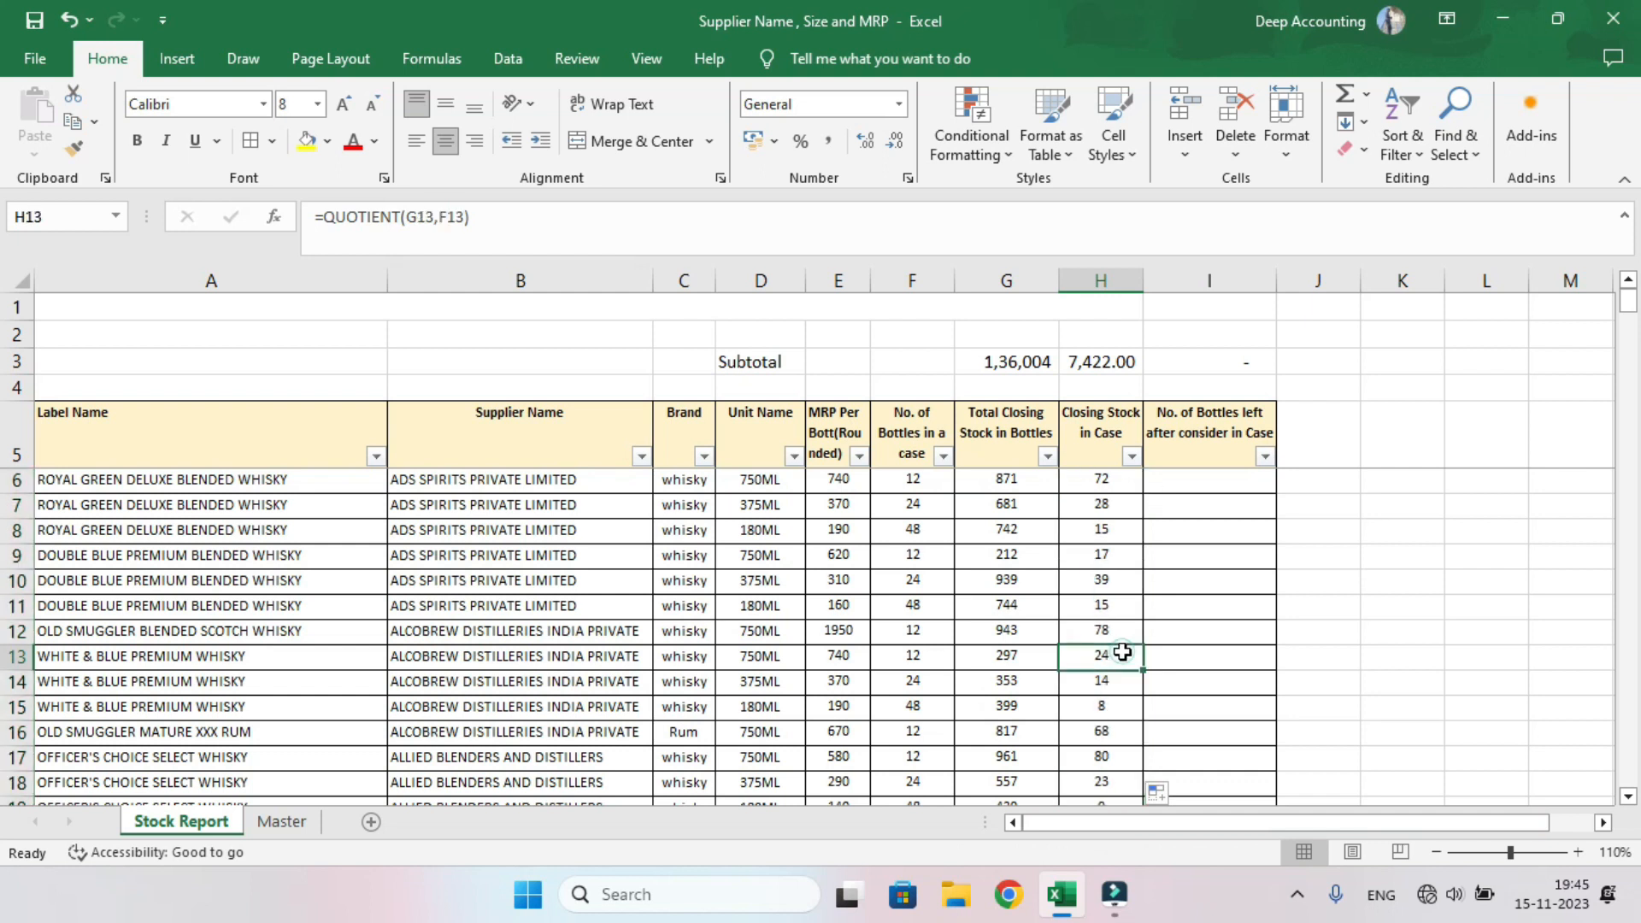
- Enter the check formula =H6*F6 in cell K6 to convert the row's full cases back into bottles
{"action": "left_click", "coordinate": [1008, 485]}
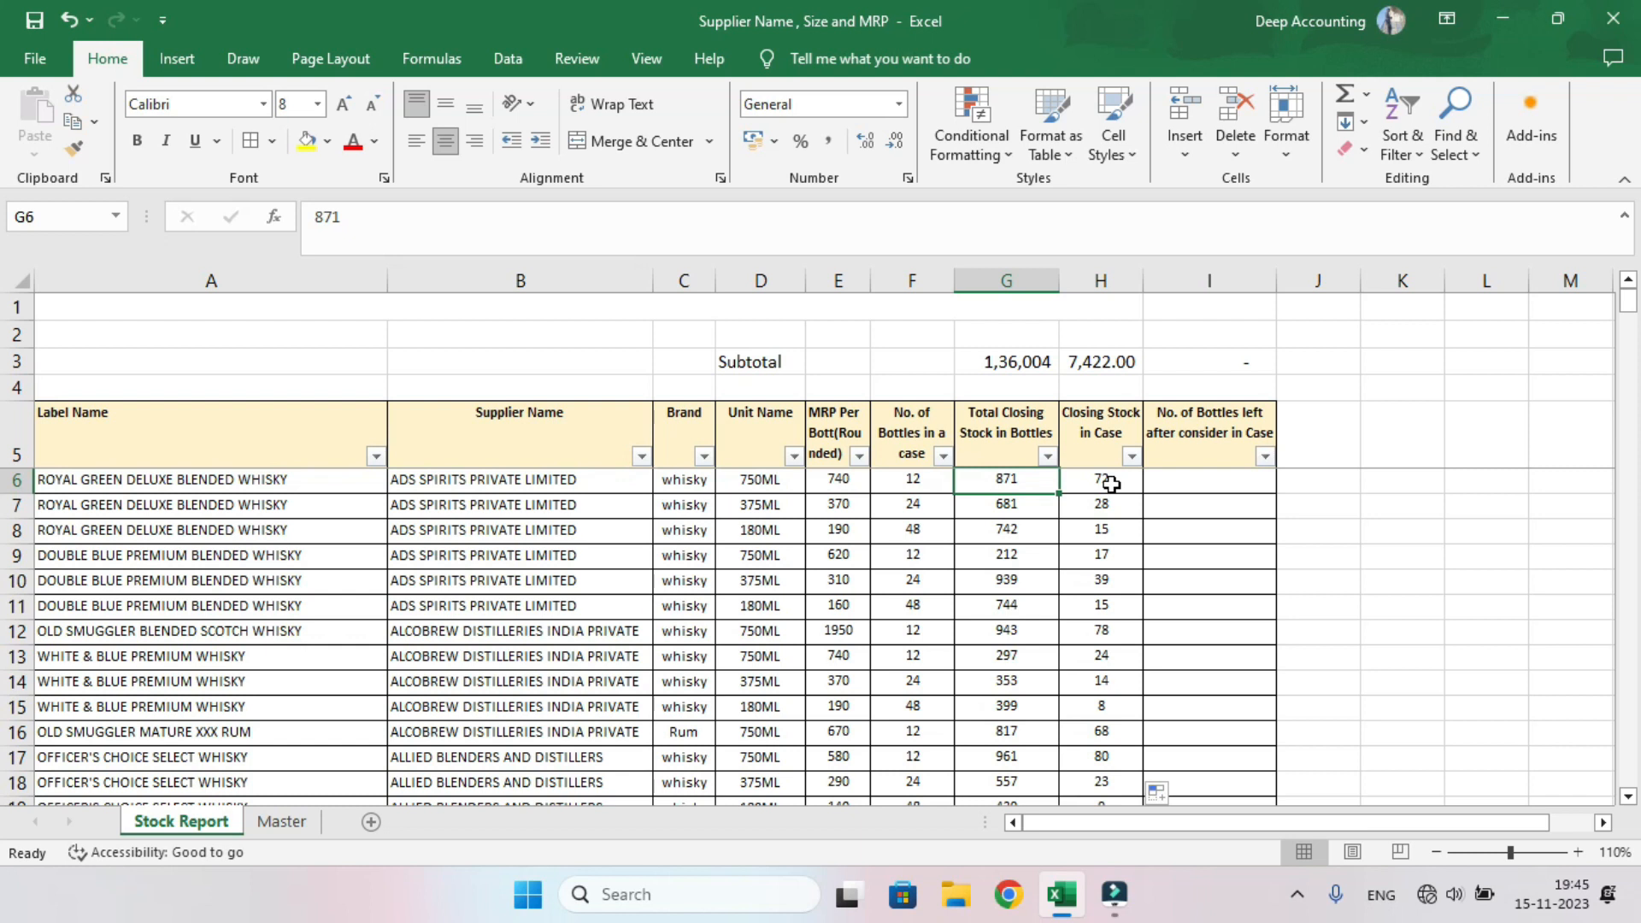
{"action": "left_click", "coordinate": [1395, 479]}
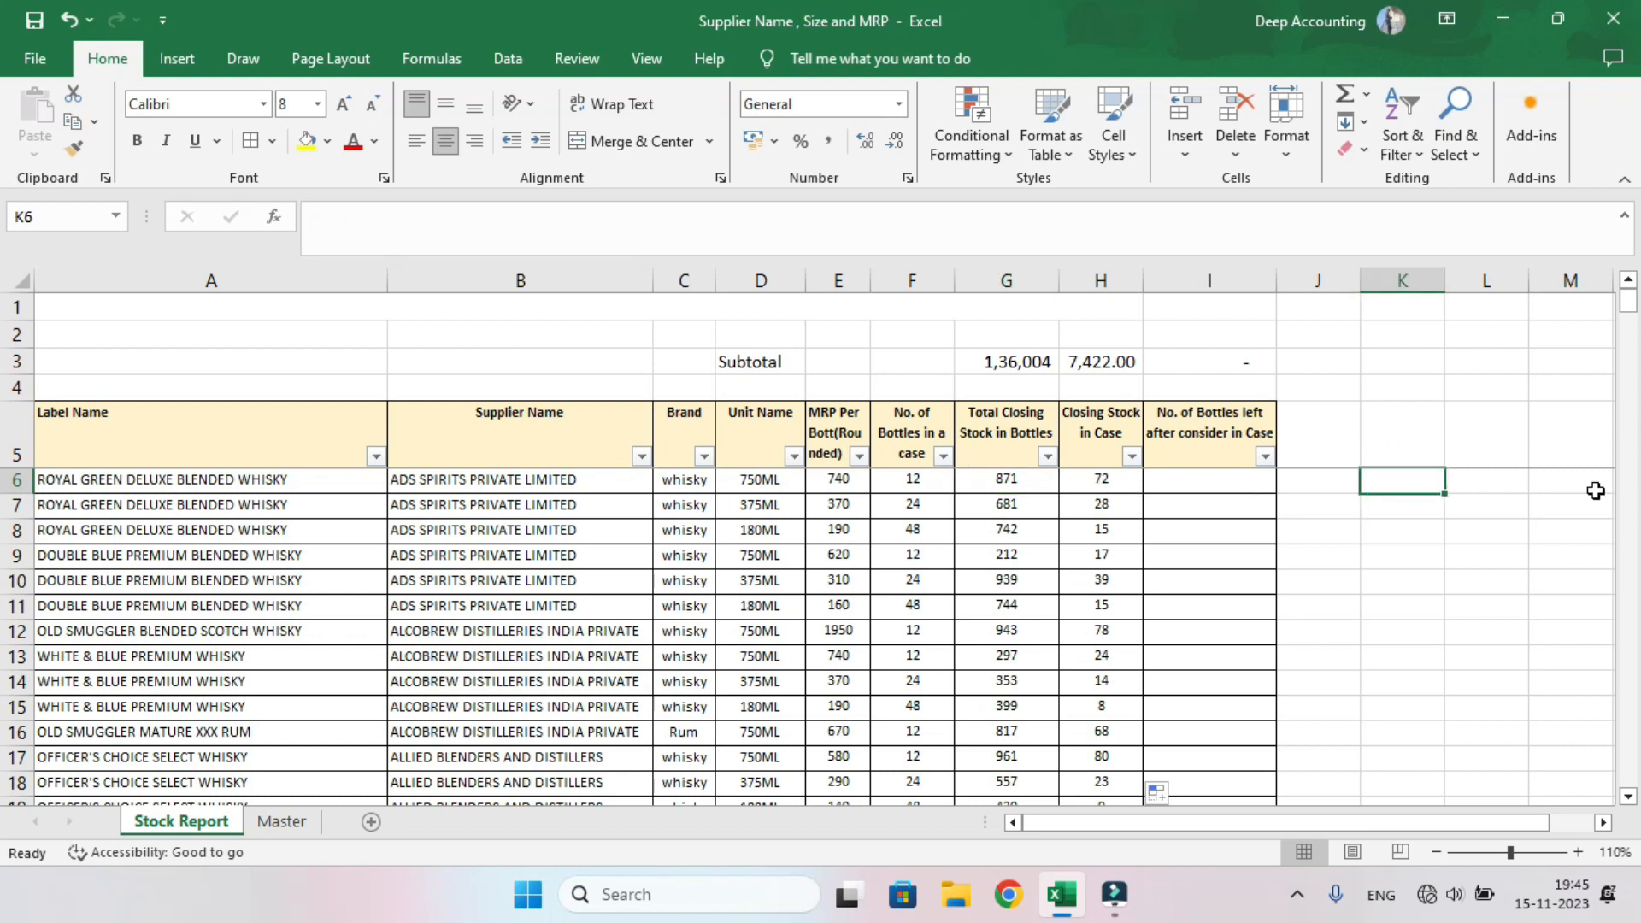
{"action": "type", "text": "="}
{"action": "key", "text": "Left"}
{"action": "key", "text": "Left"}
{"action": "key", "text": "Left"}
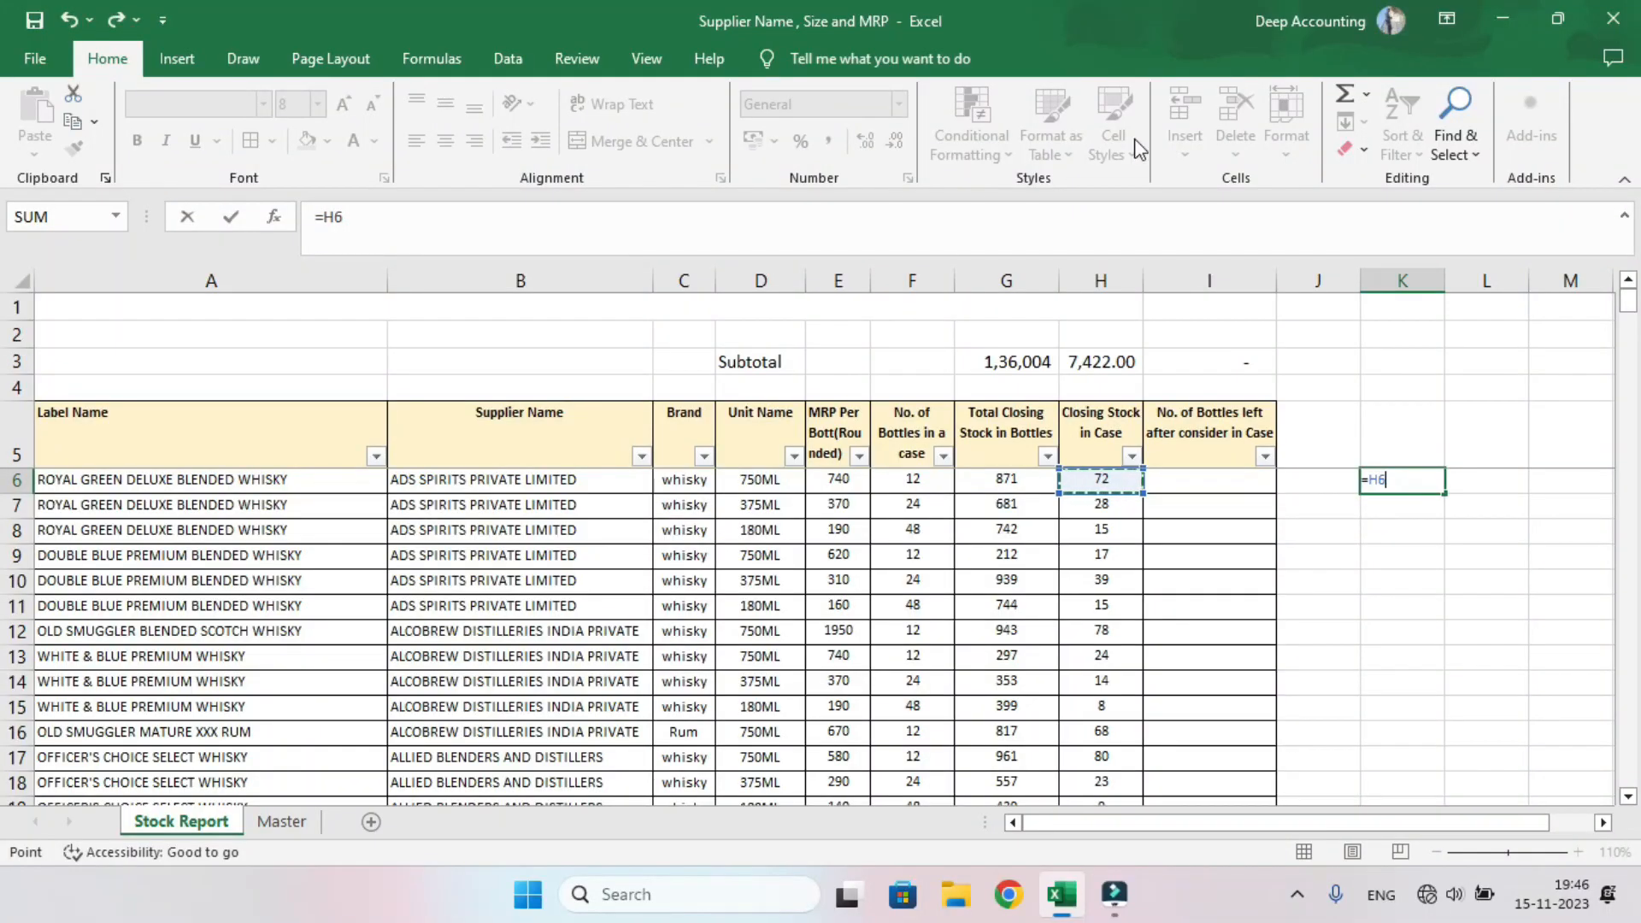
{"action": "type", "text": "*"}
{"action": "left_click", "coordinate": [912, 479]}
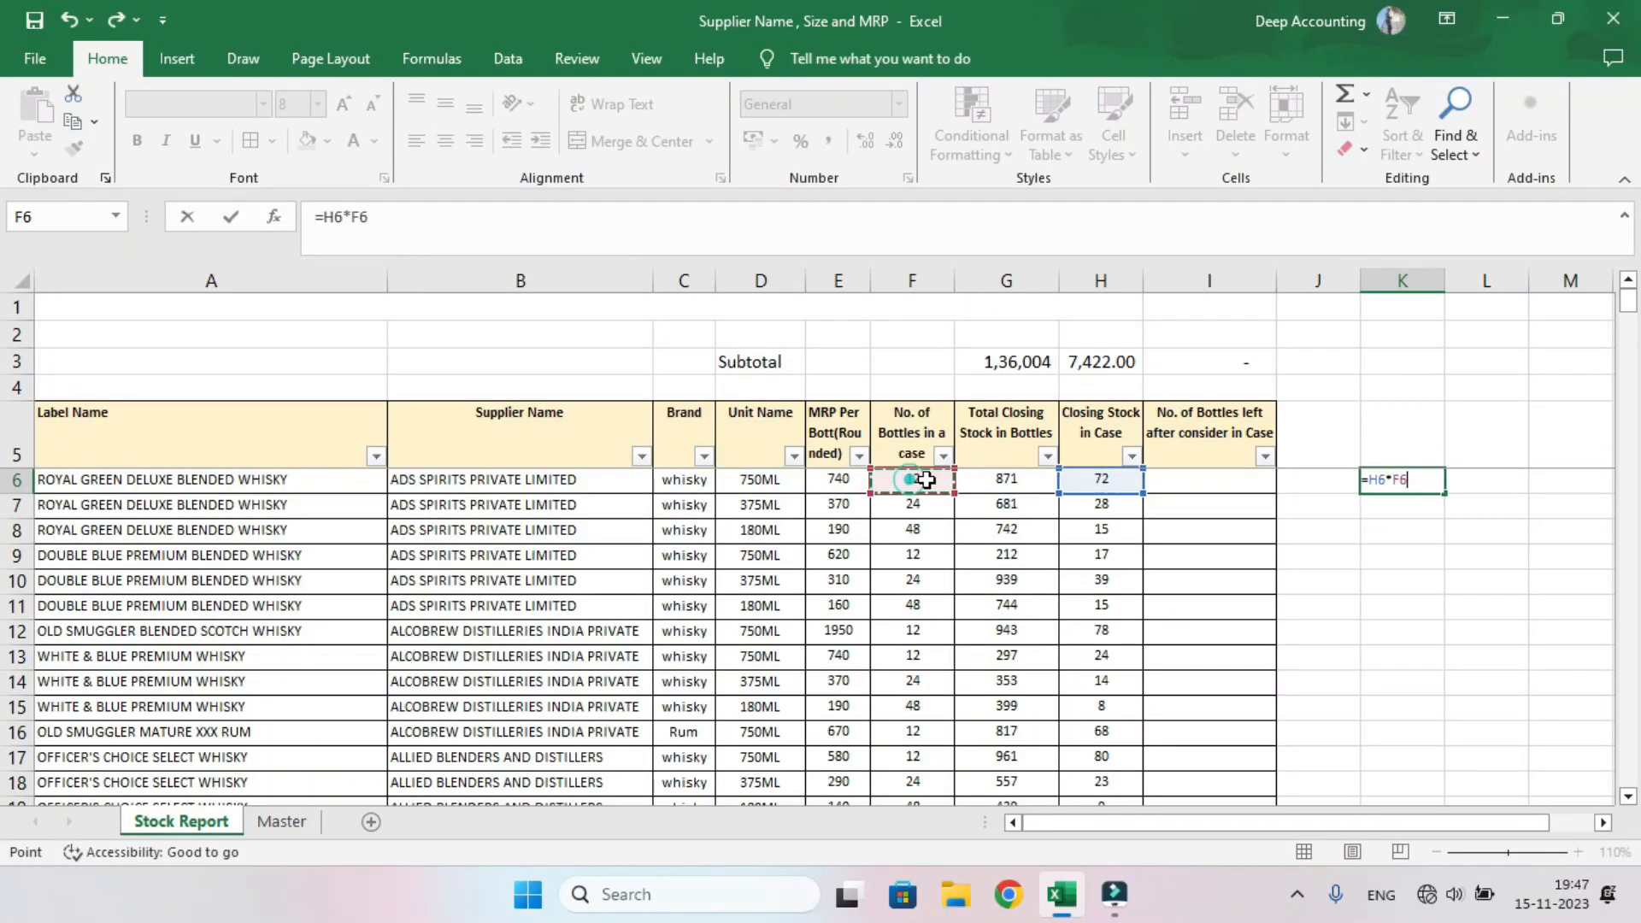
{"action": "key", "text": "Return"}
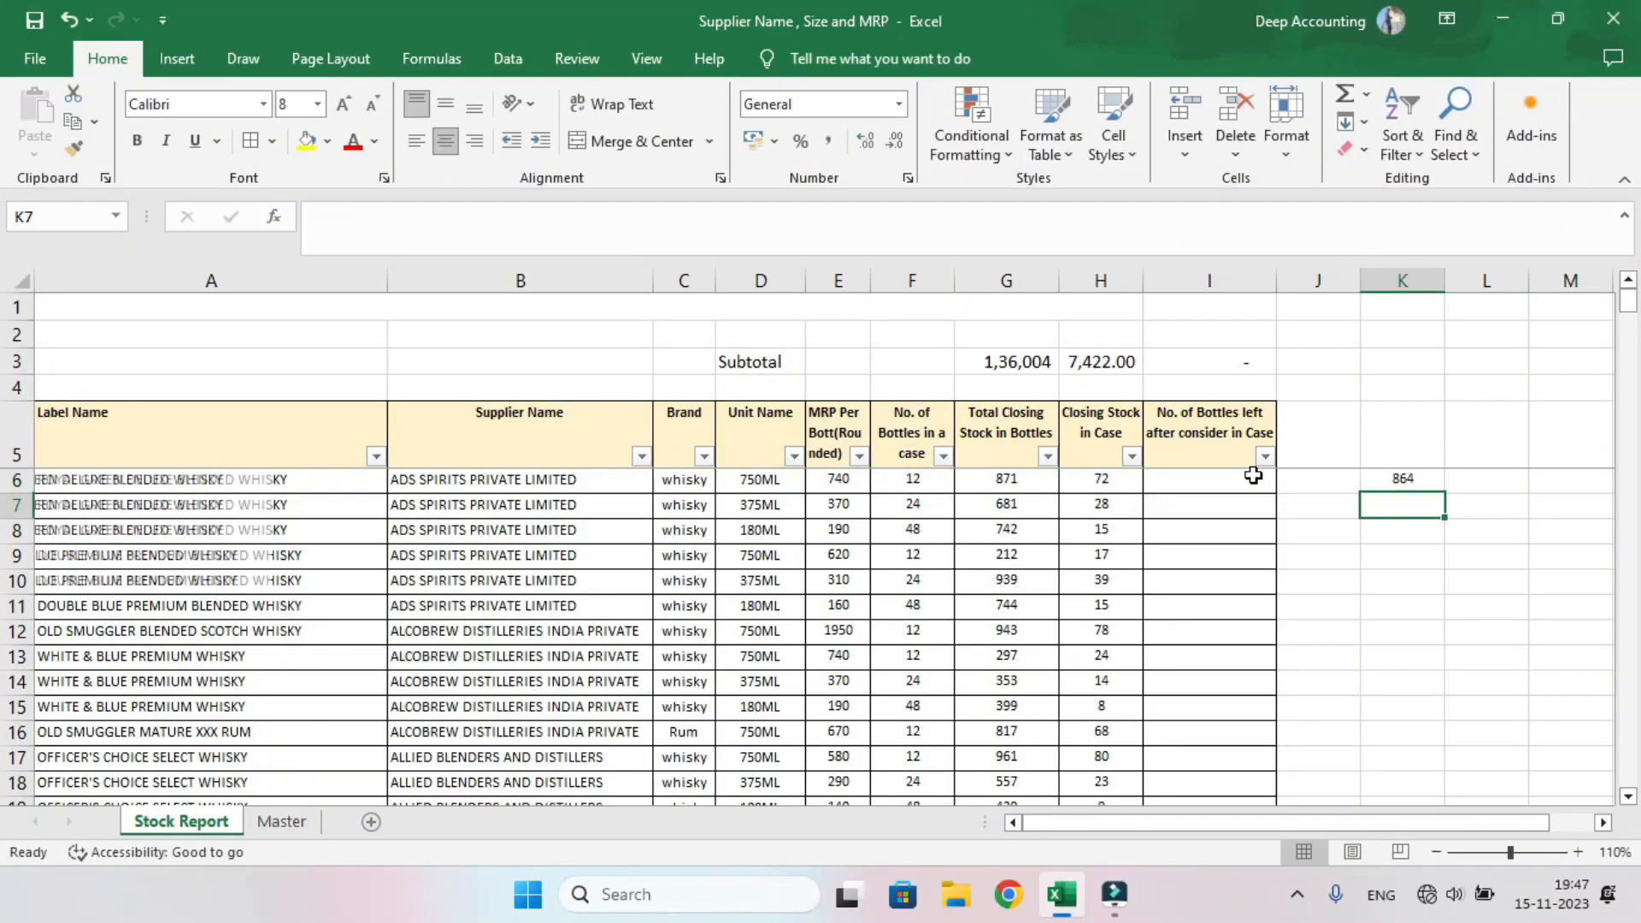
{"action": "left_click", "coordinate": [1405, 482]}
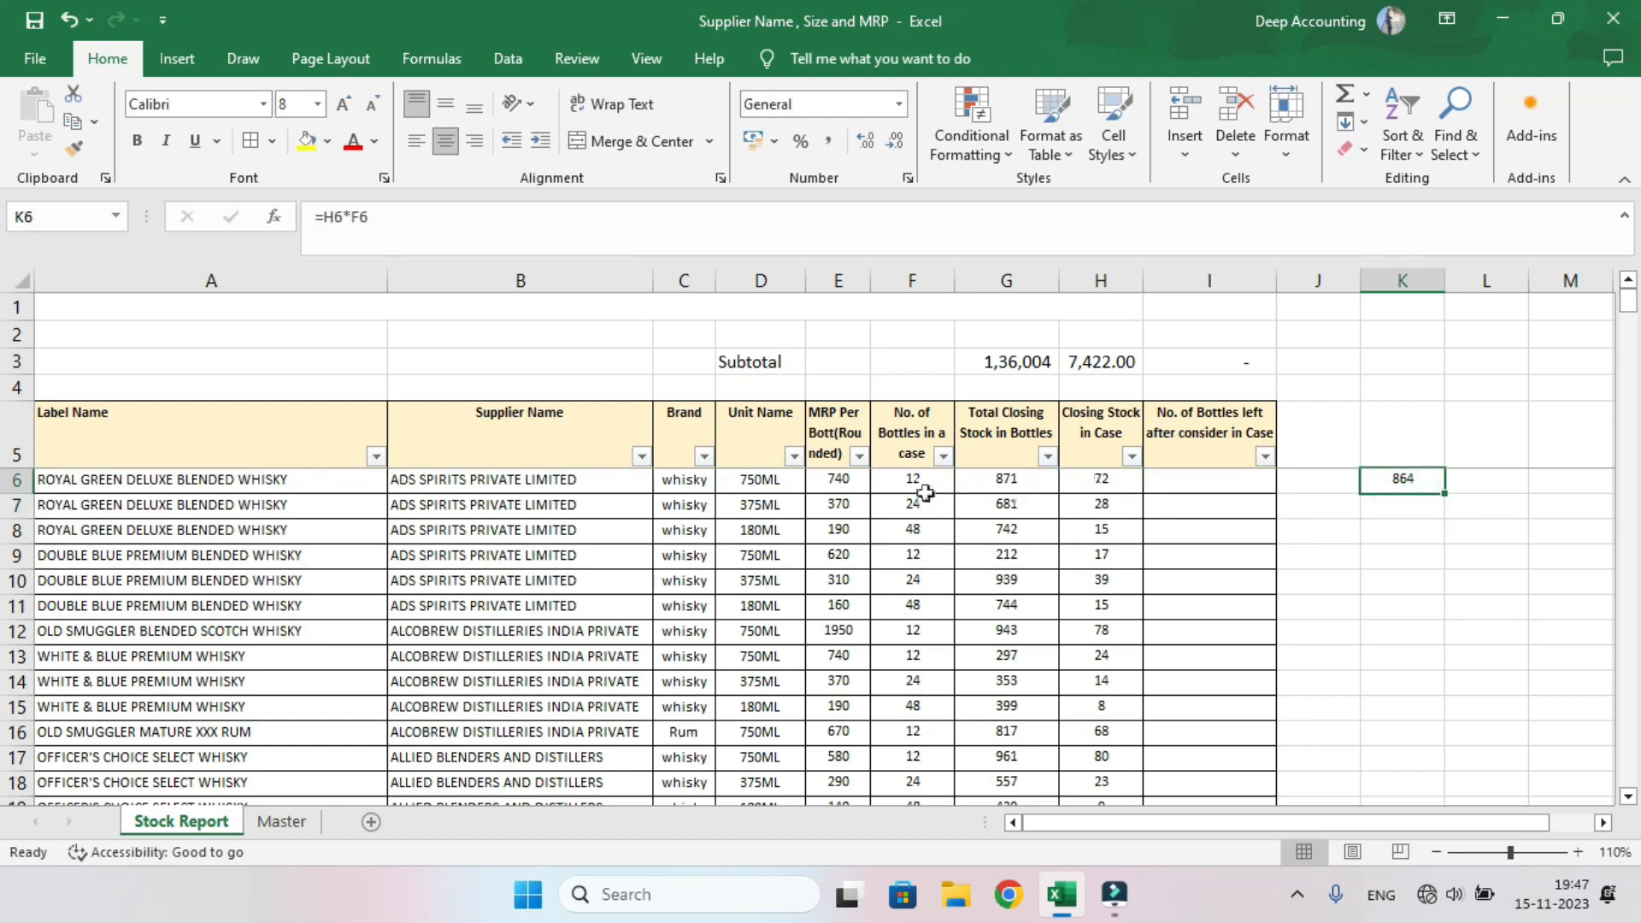
- Enter the trial formula =73*F6 in cell L6 to compute the bottles needed for 73 cases
{"action": "left_click", "coordinate": [1487, 483]}
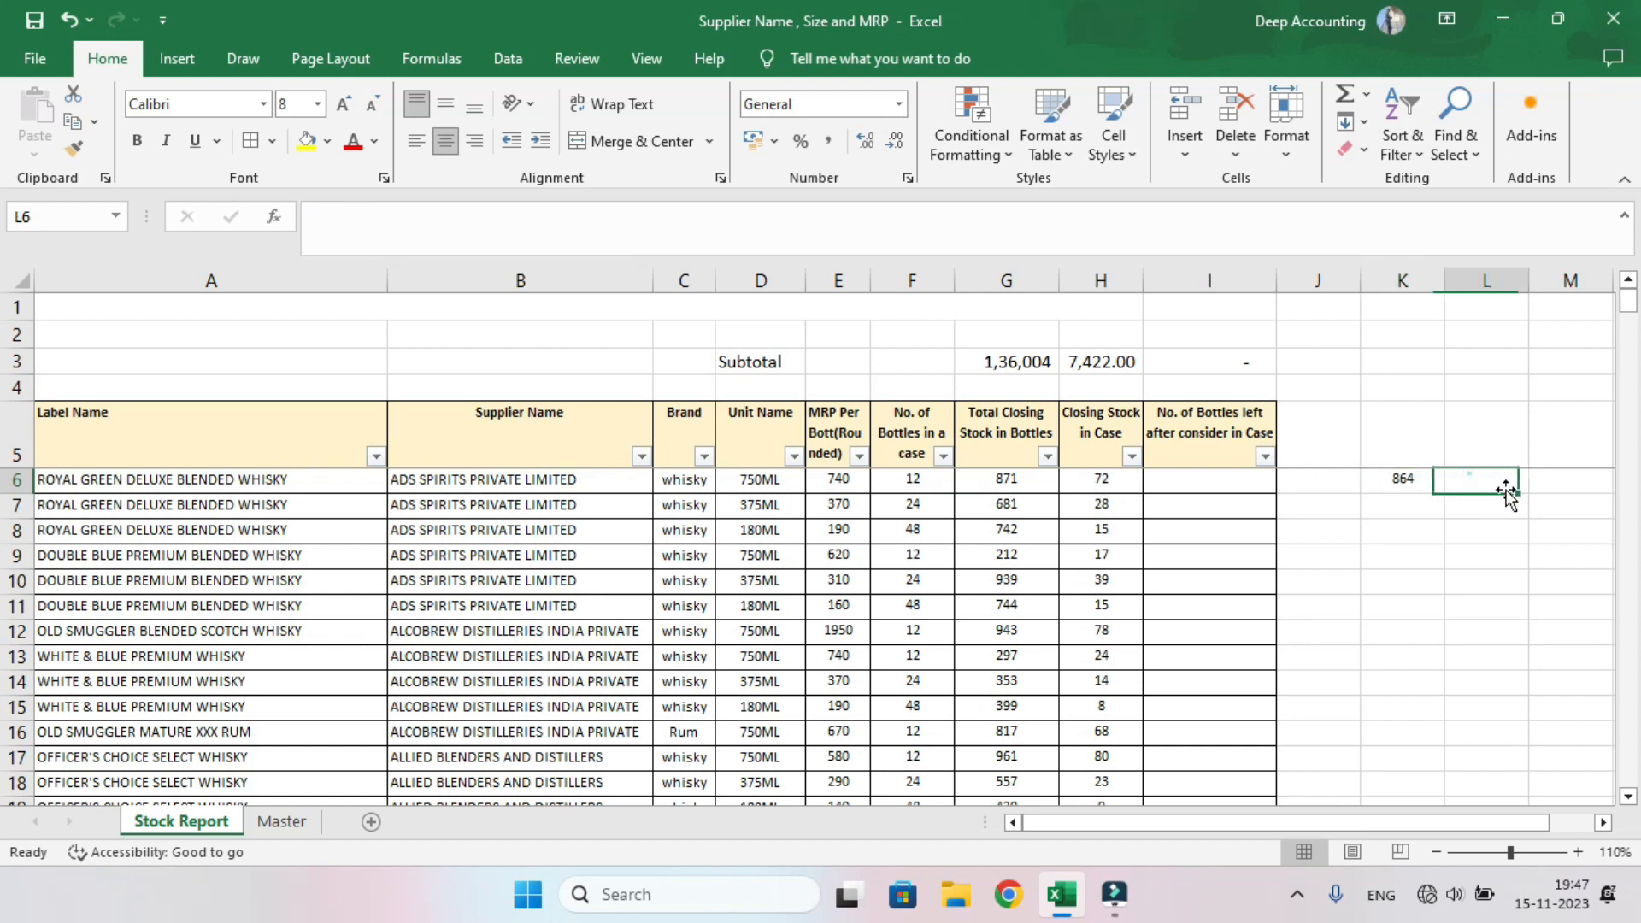
{"action": "type", "text": "=73"}
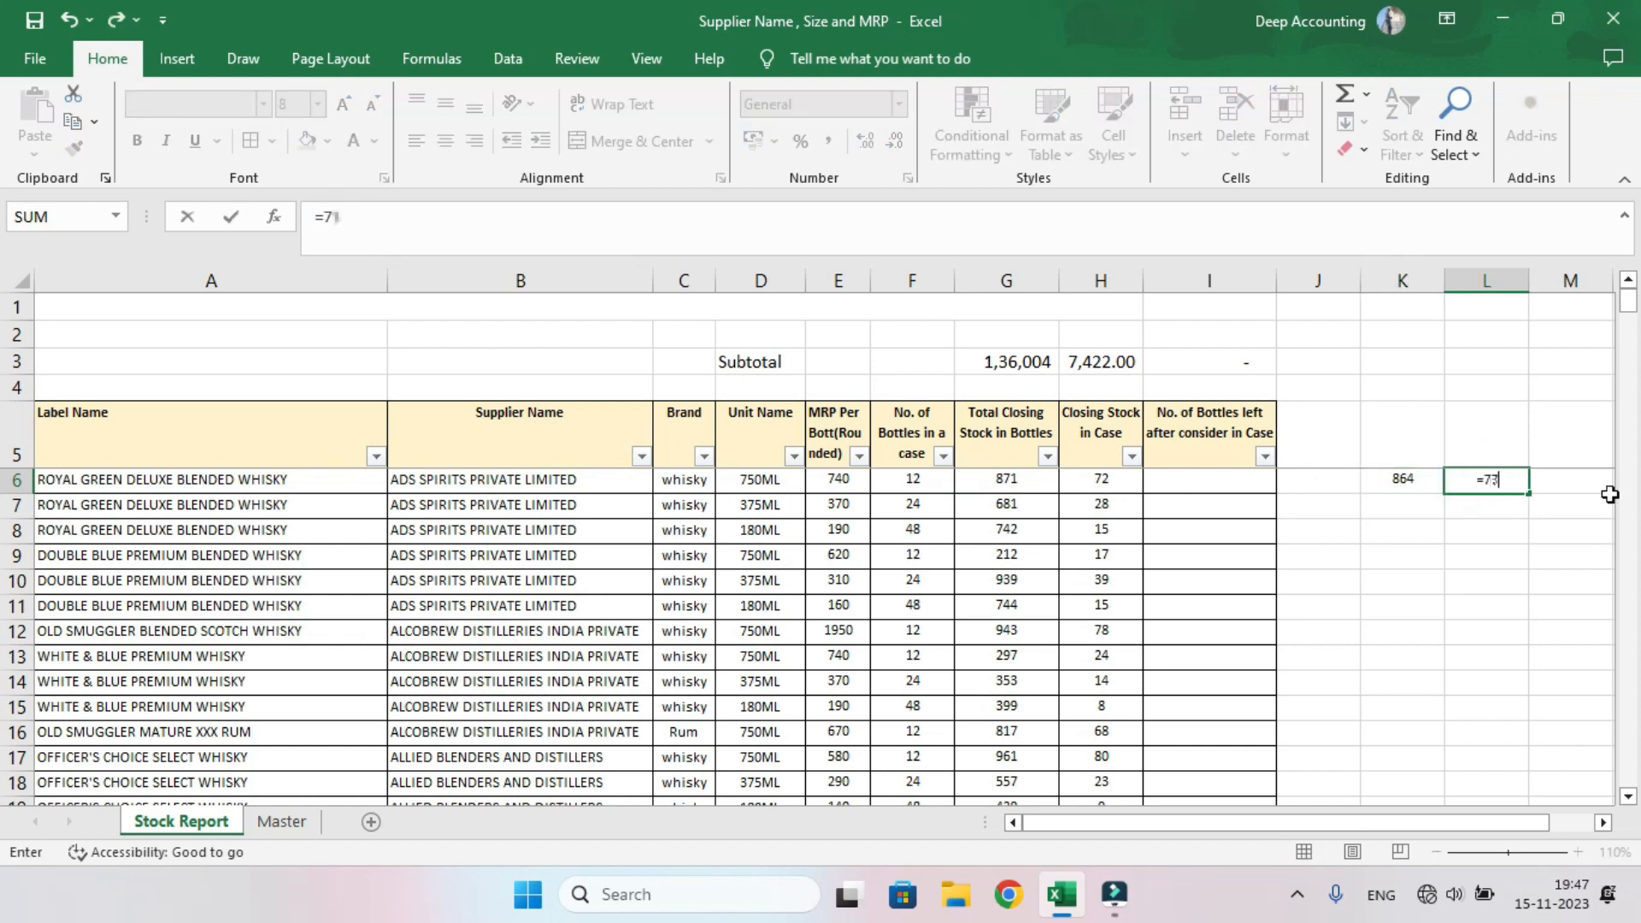
{"action": "type", "text": "*"}
{"action": "left_click", "coordinate": [912, 478]}
{"action": "key", "text": "Return"}
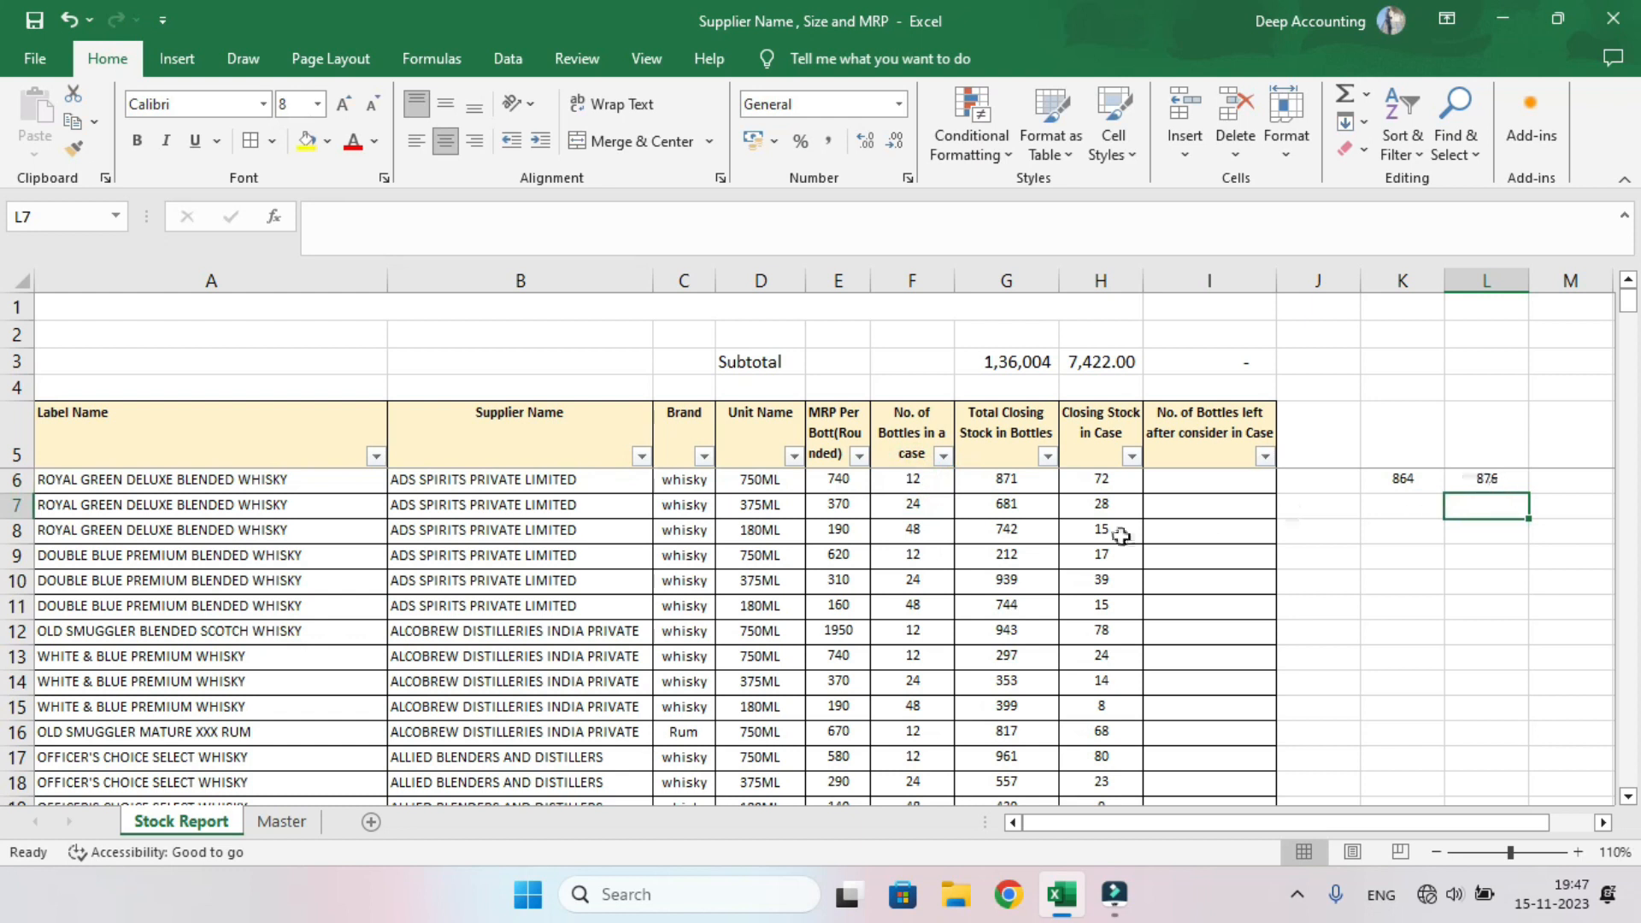
- Compare the 73-case figure with the total closing stock in G6, and clear the trial formula from L6
{"action": "left_click", "coordinate": [1001, 480]}
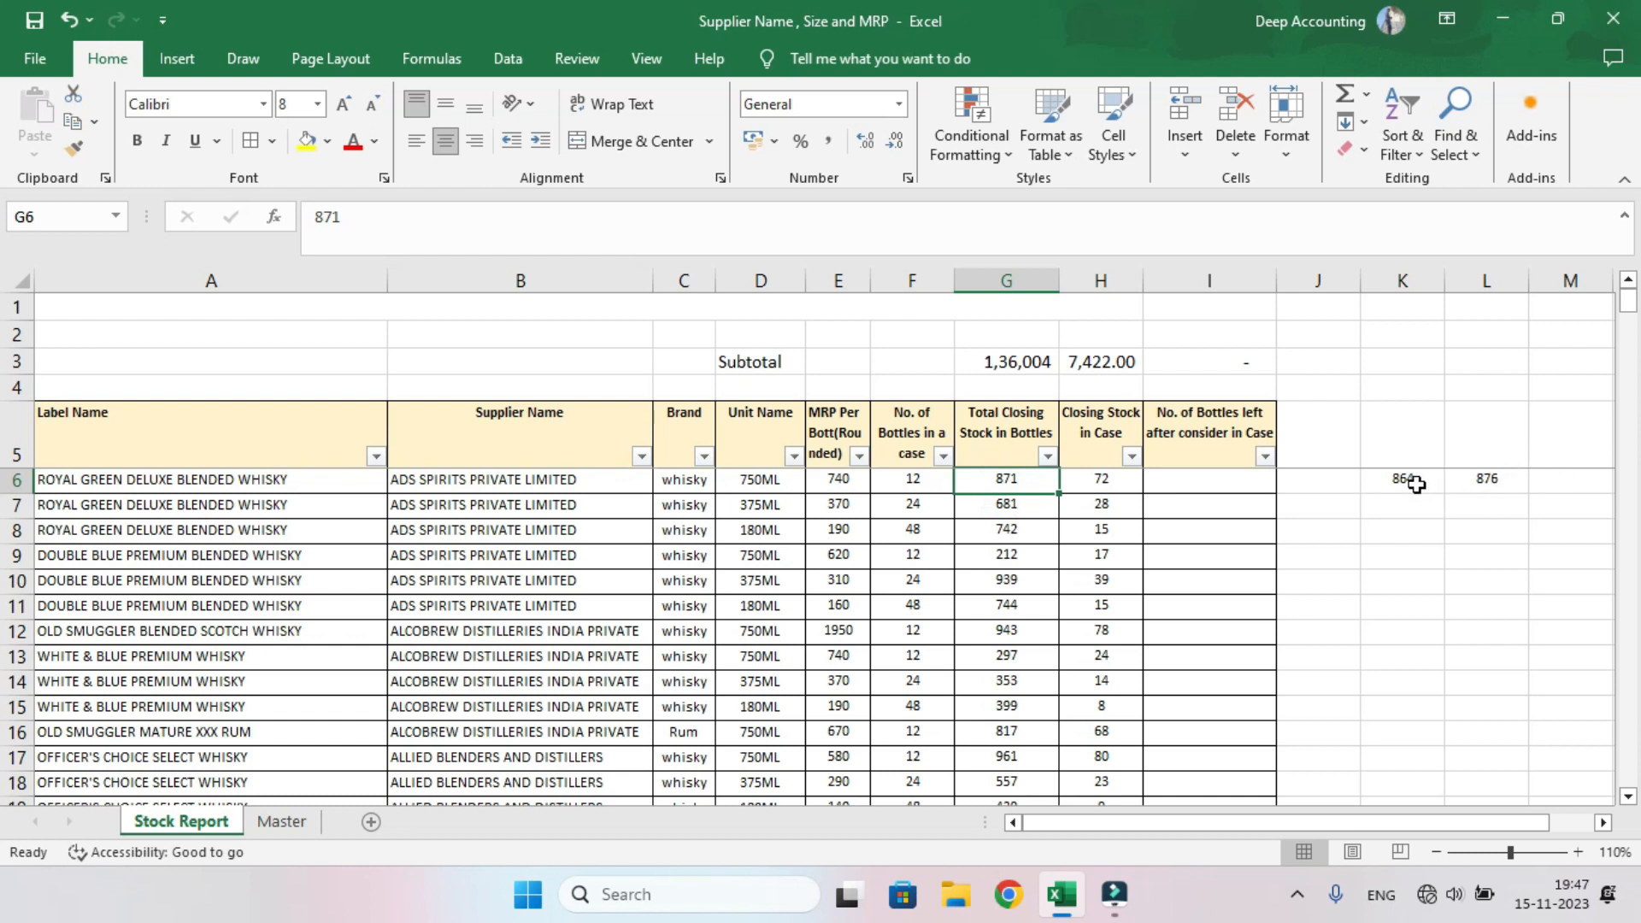
{"action": "left_click", "coordinate": [1501, 476]}
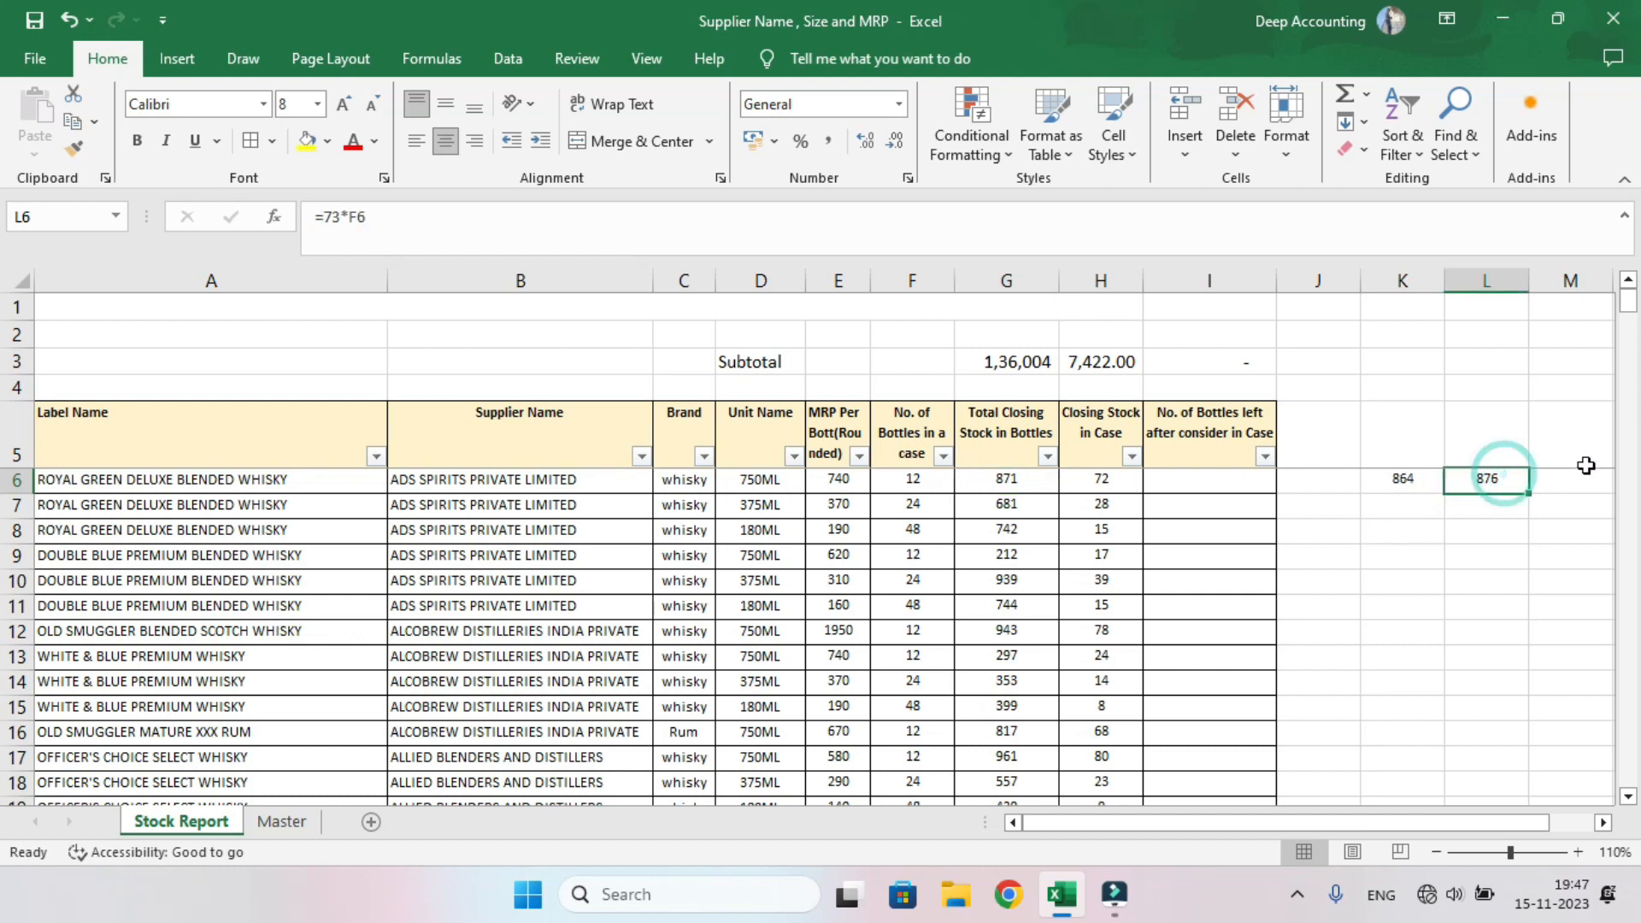
{"action": "key", "text": "Delete"}
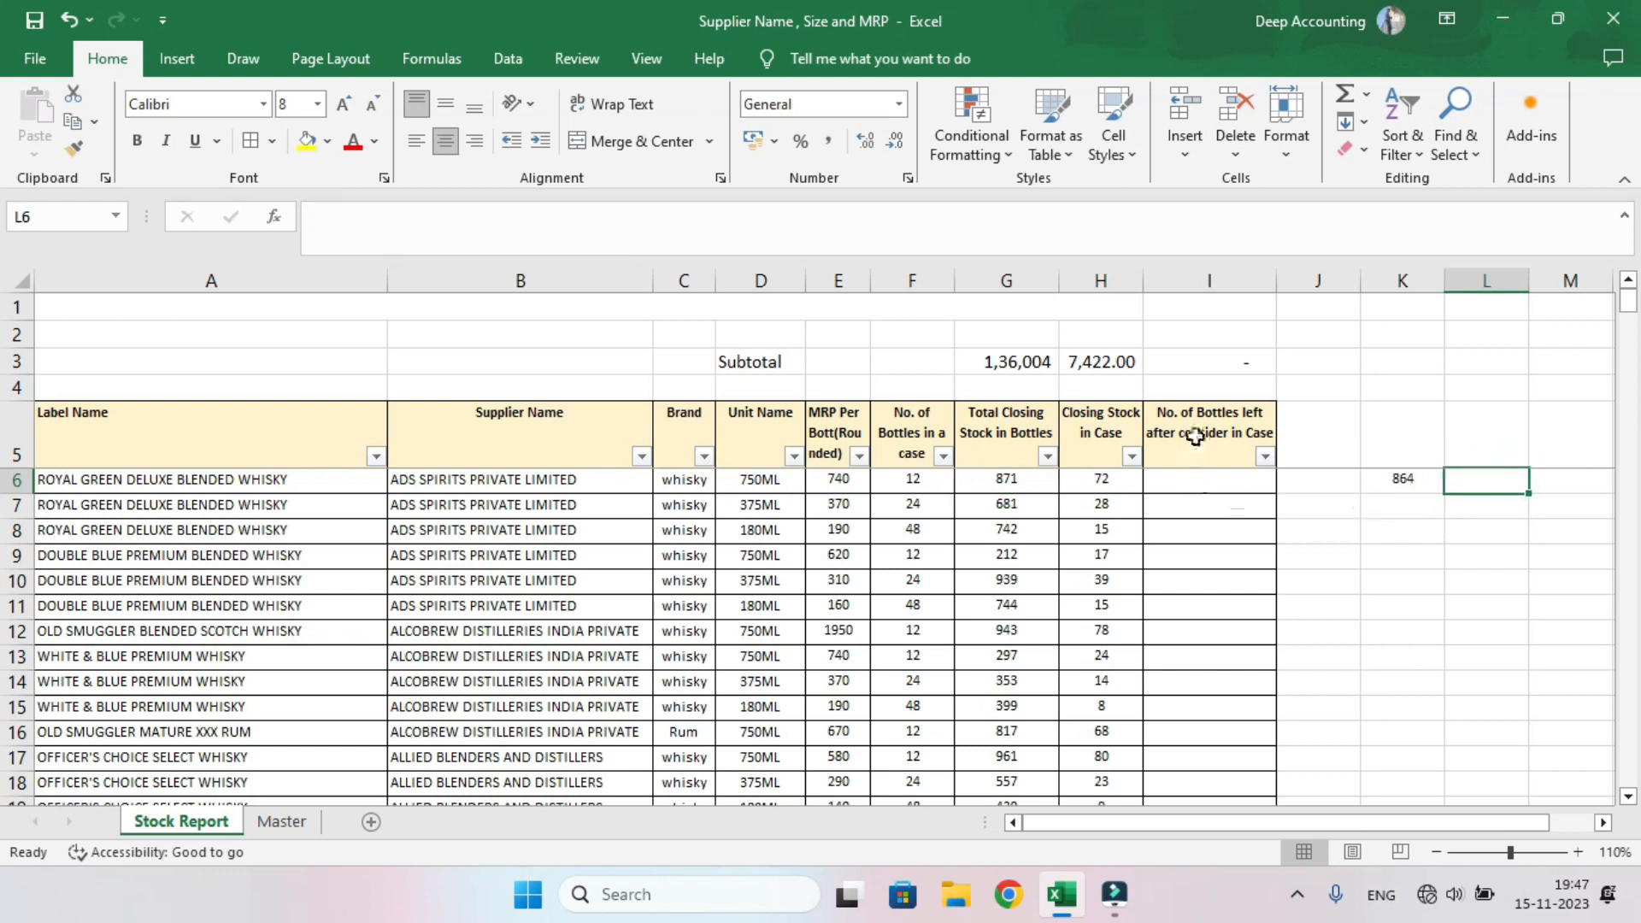
{"action": "left_click", "coordinate": [1195, 437]}
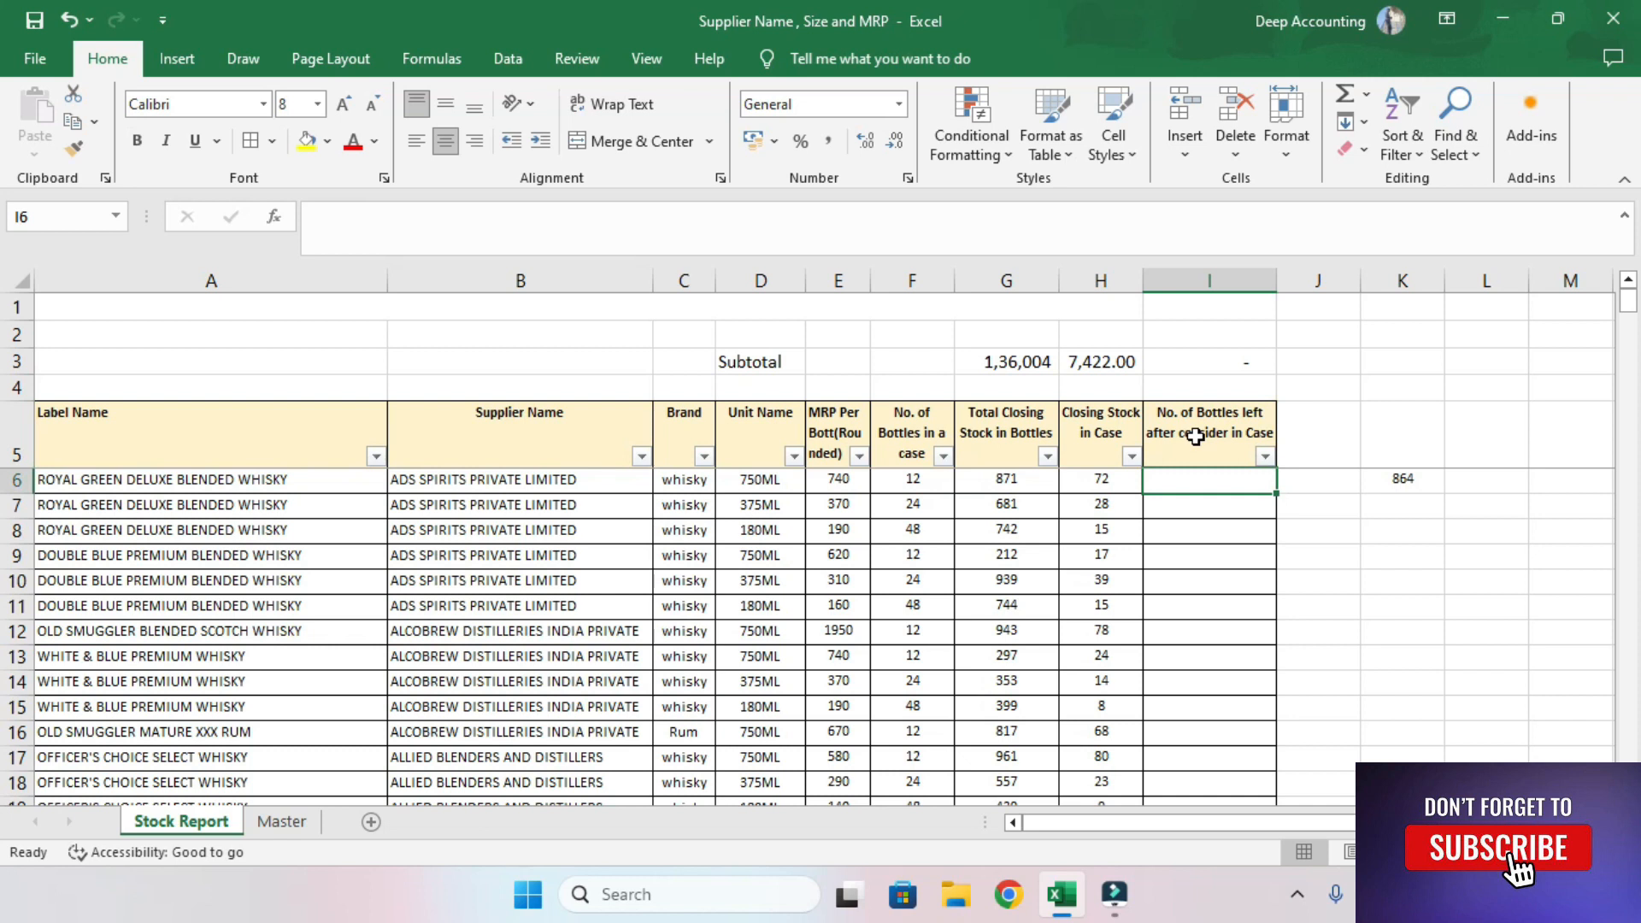
- Enter the formula =G6-K6 in cell L6 to compute the bottles left outside full cases
{"action": "left_click", "coordinate": [1479, 480]}
{"action": "type", "text": "="}
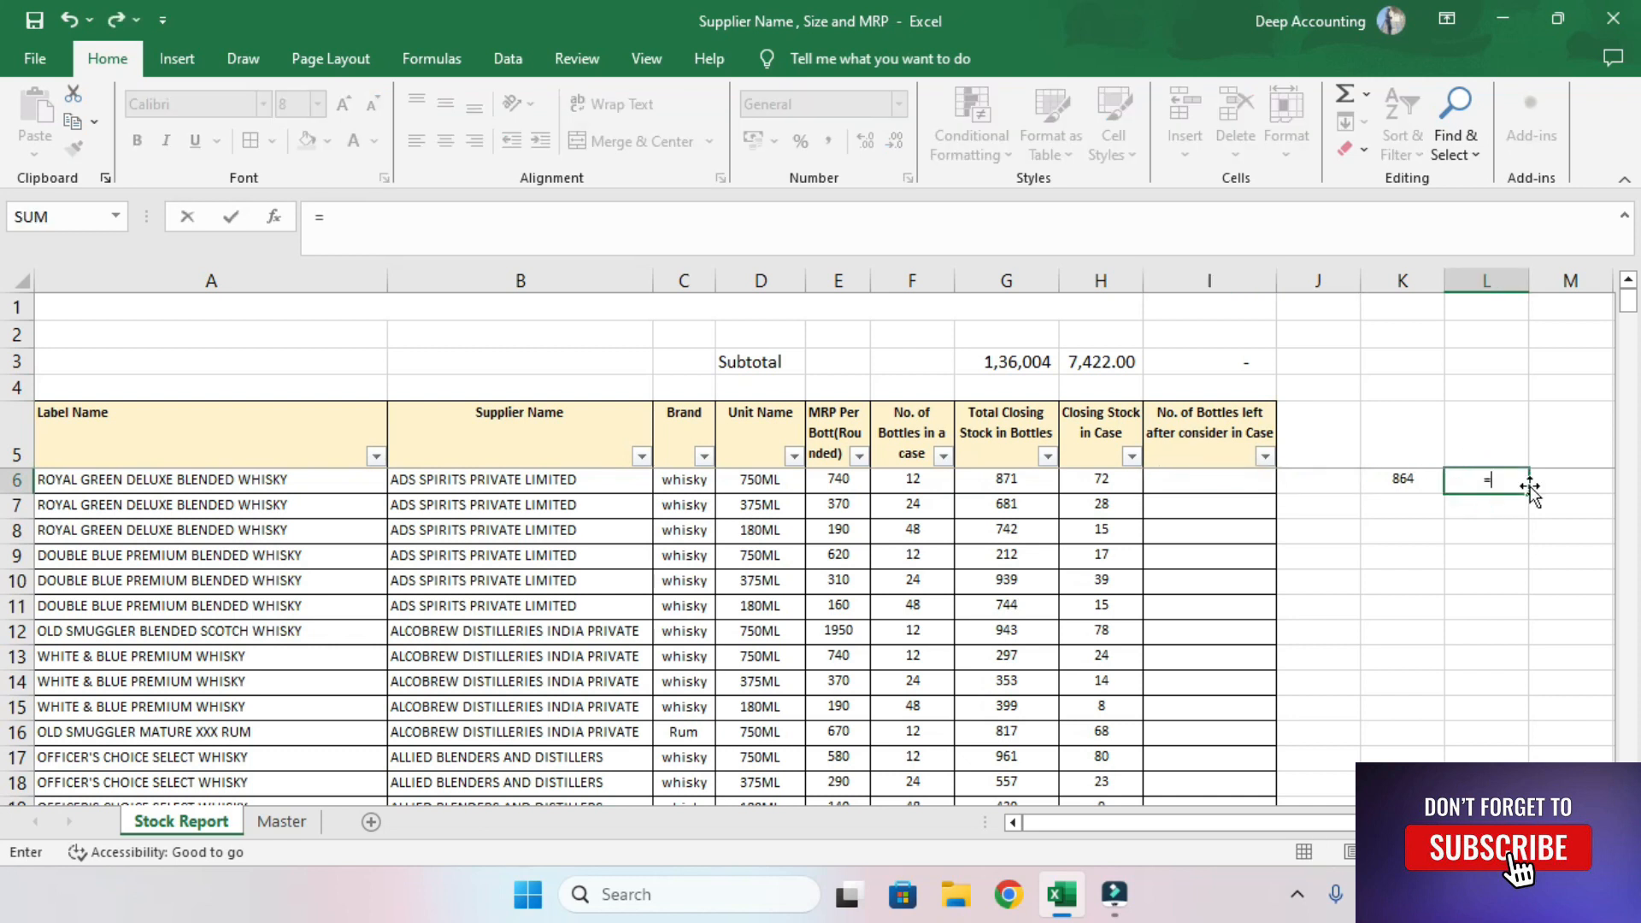
{"action": "left_click", "coordinate": [1009, 479]}
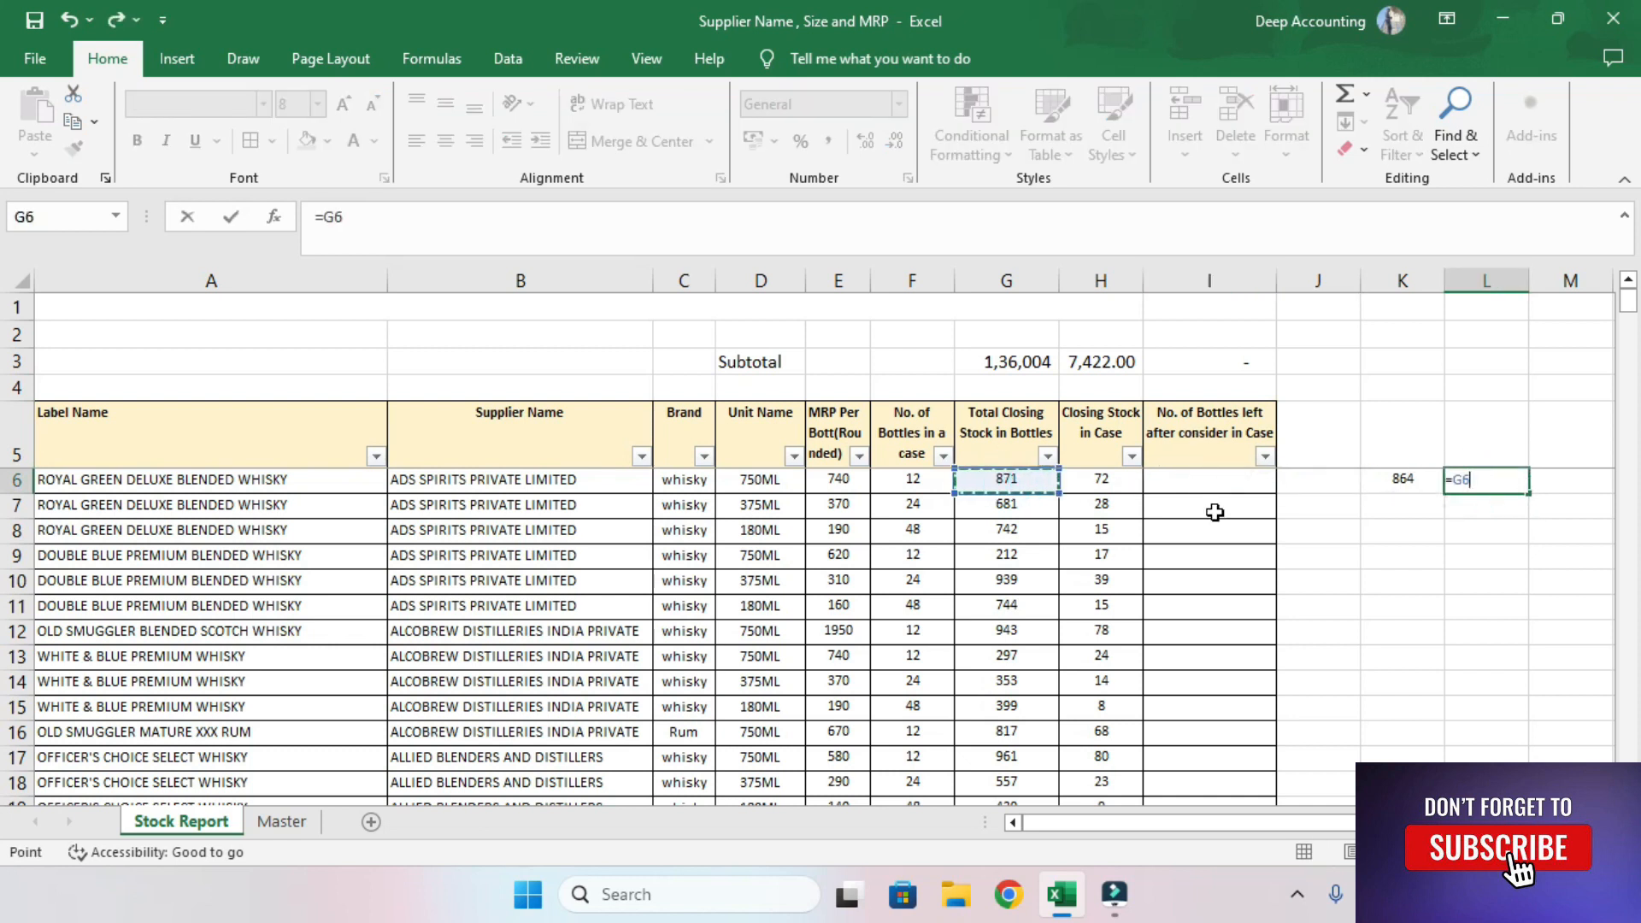
{"action": "type", "text": "-"}
{"action": "key", "text": "Left"}
{"action": "key", "text": "Return"}
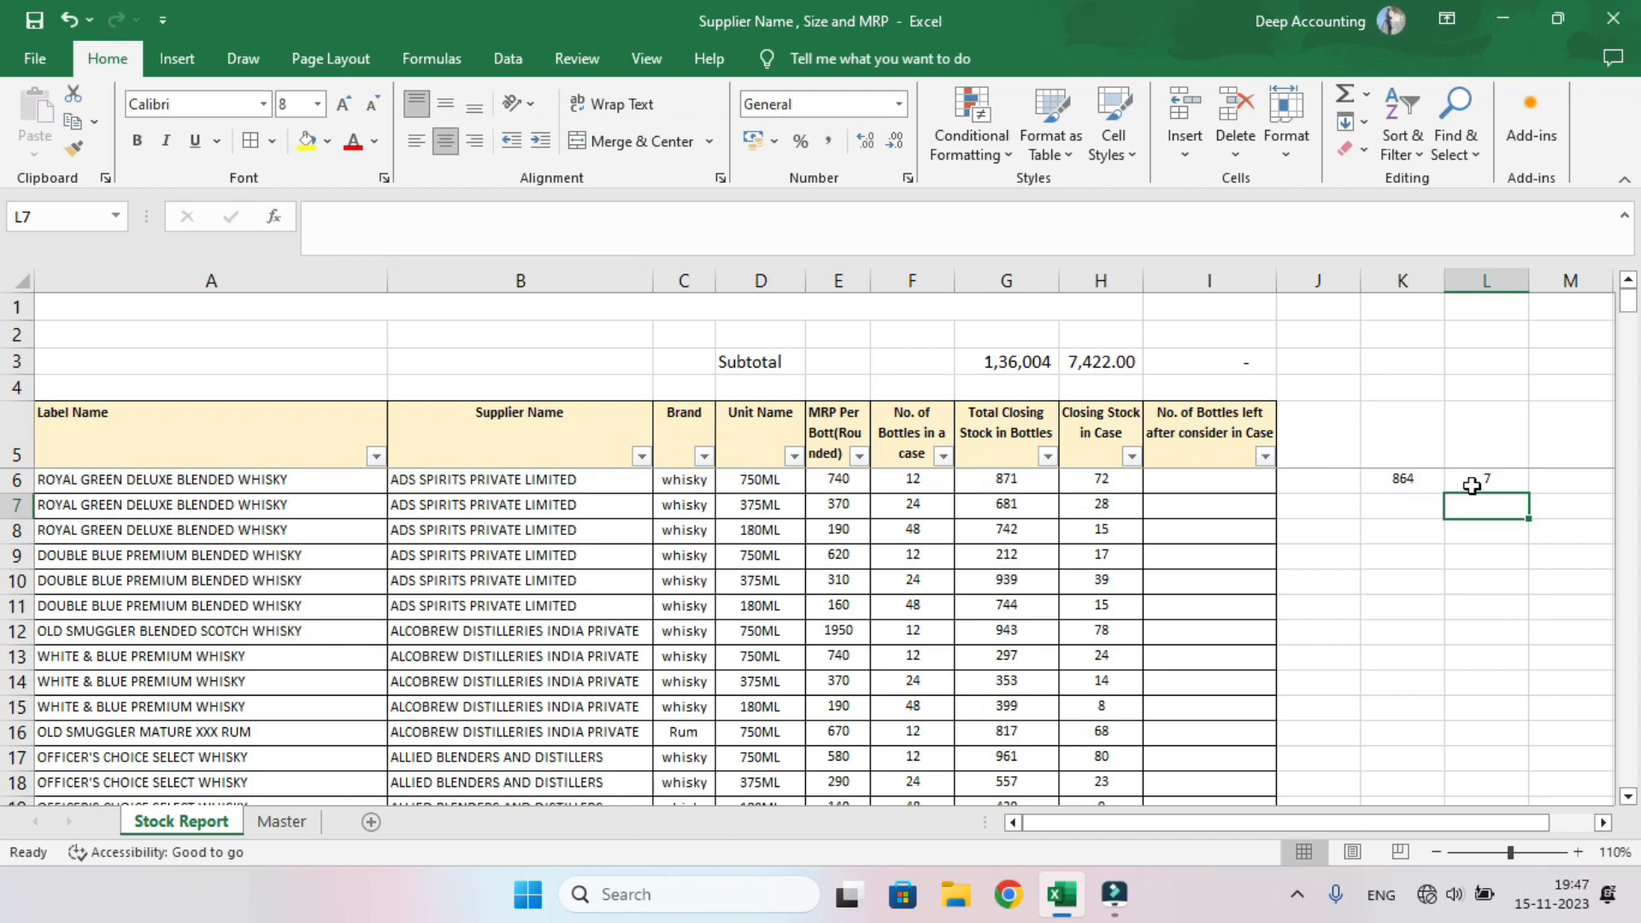
- Enter the formula =MOD(G6,F6) in cell I6 under No. of Bottles left after consider in Case
{"action": "left_click", "coordinate": [1191, 445]}
{"action": "left_click", "coordinate": [1190, 481]}
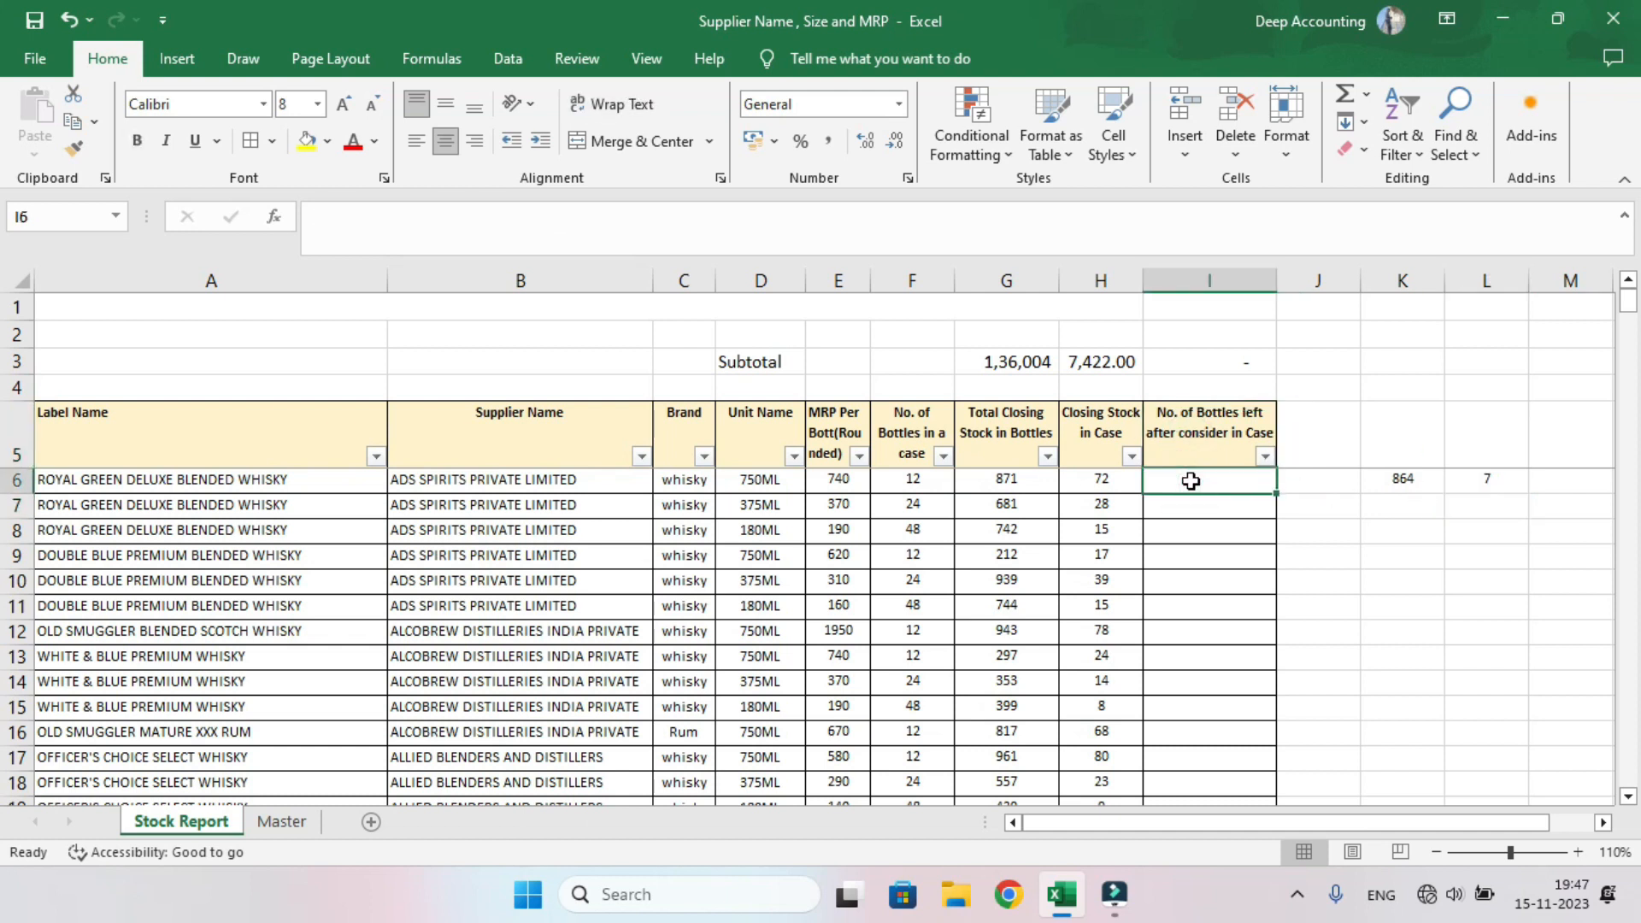
{"action": "type", "text": "=mod"}
{"action": "key", "text": "Tab"}
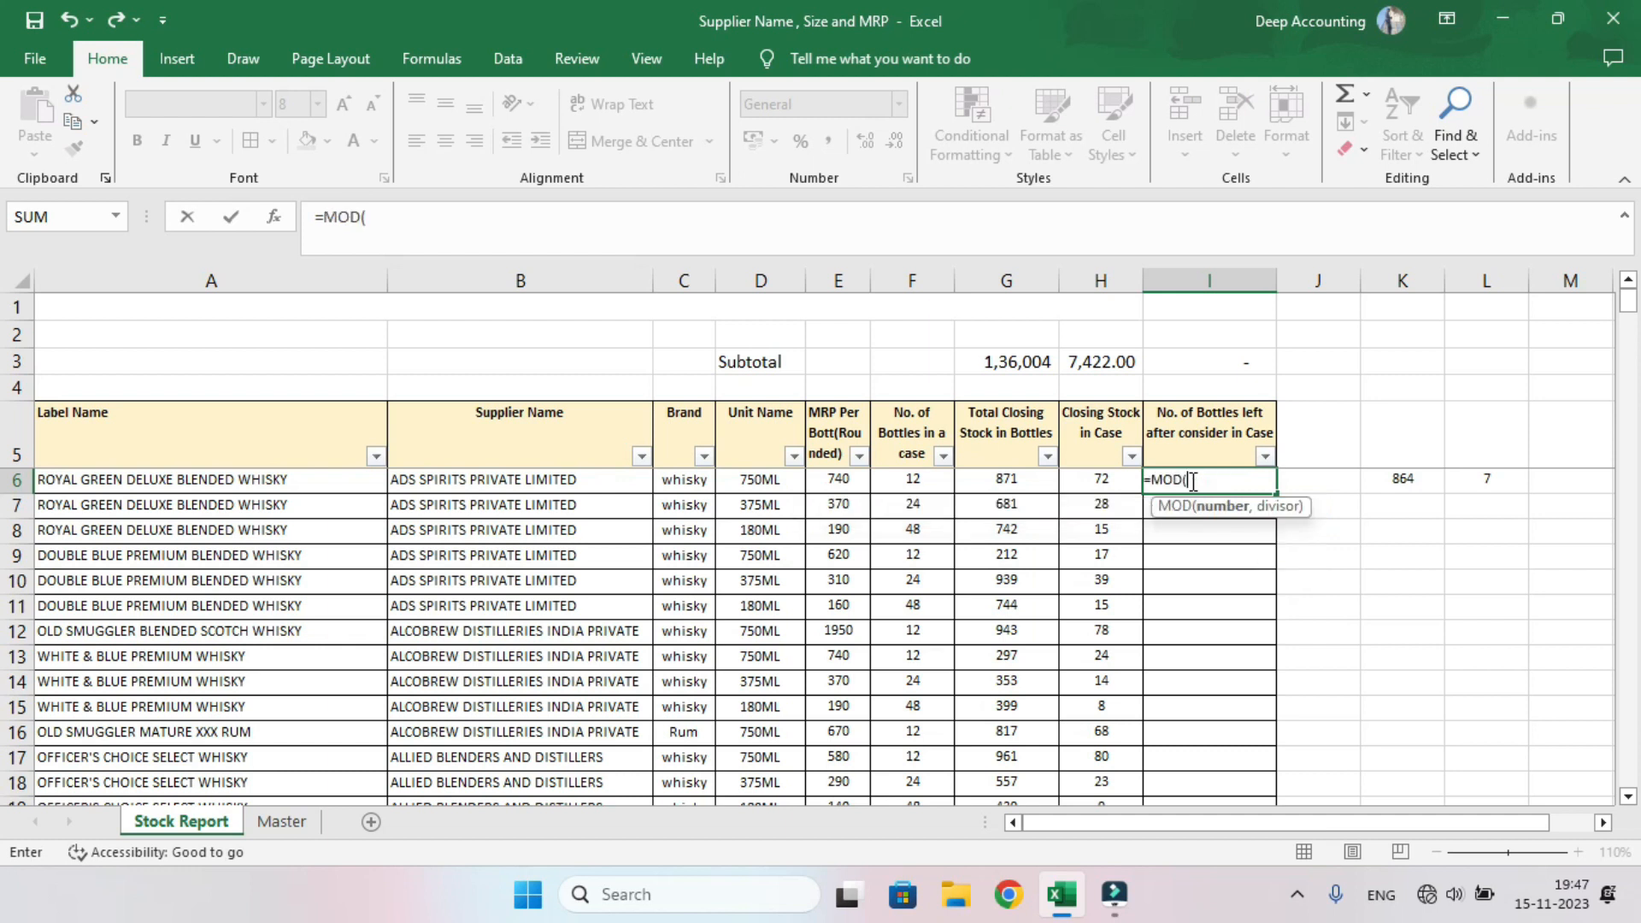
{"action": "key", "text": "Left"}
{"action": "key", "text": "Left"}
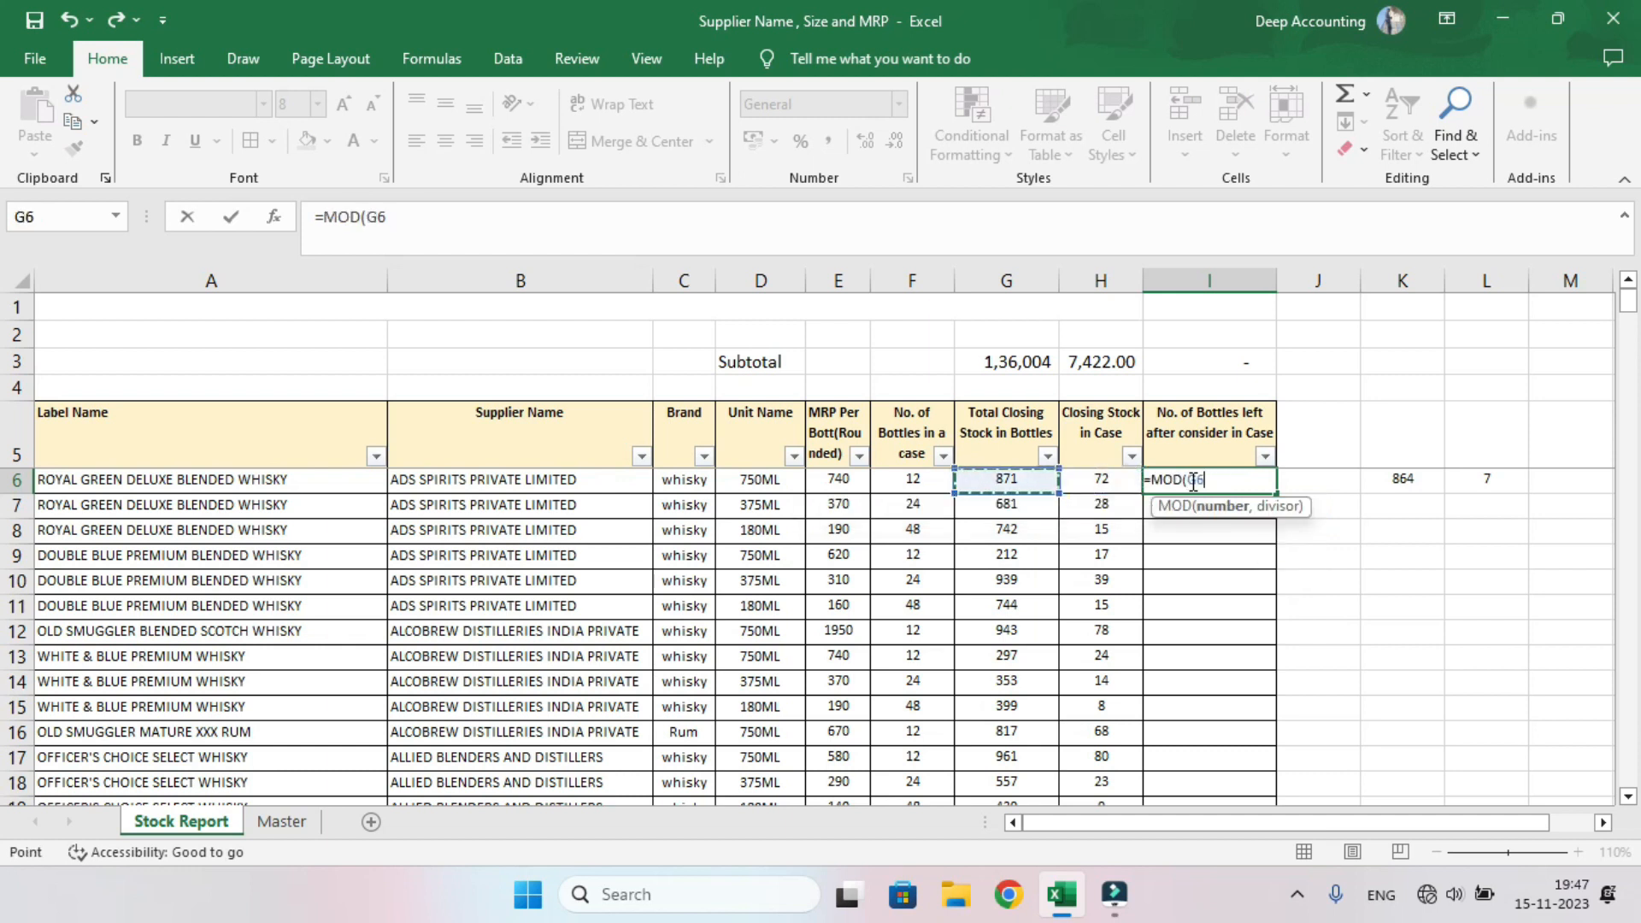
{"action": "type", "text": ","}
{"action": "key", "text": "Left"}
{"action": "key", "text": "Left"}
{"action": "key", "text": "Left"}
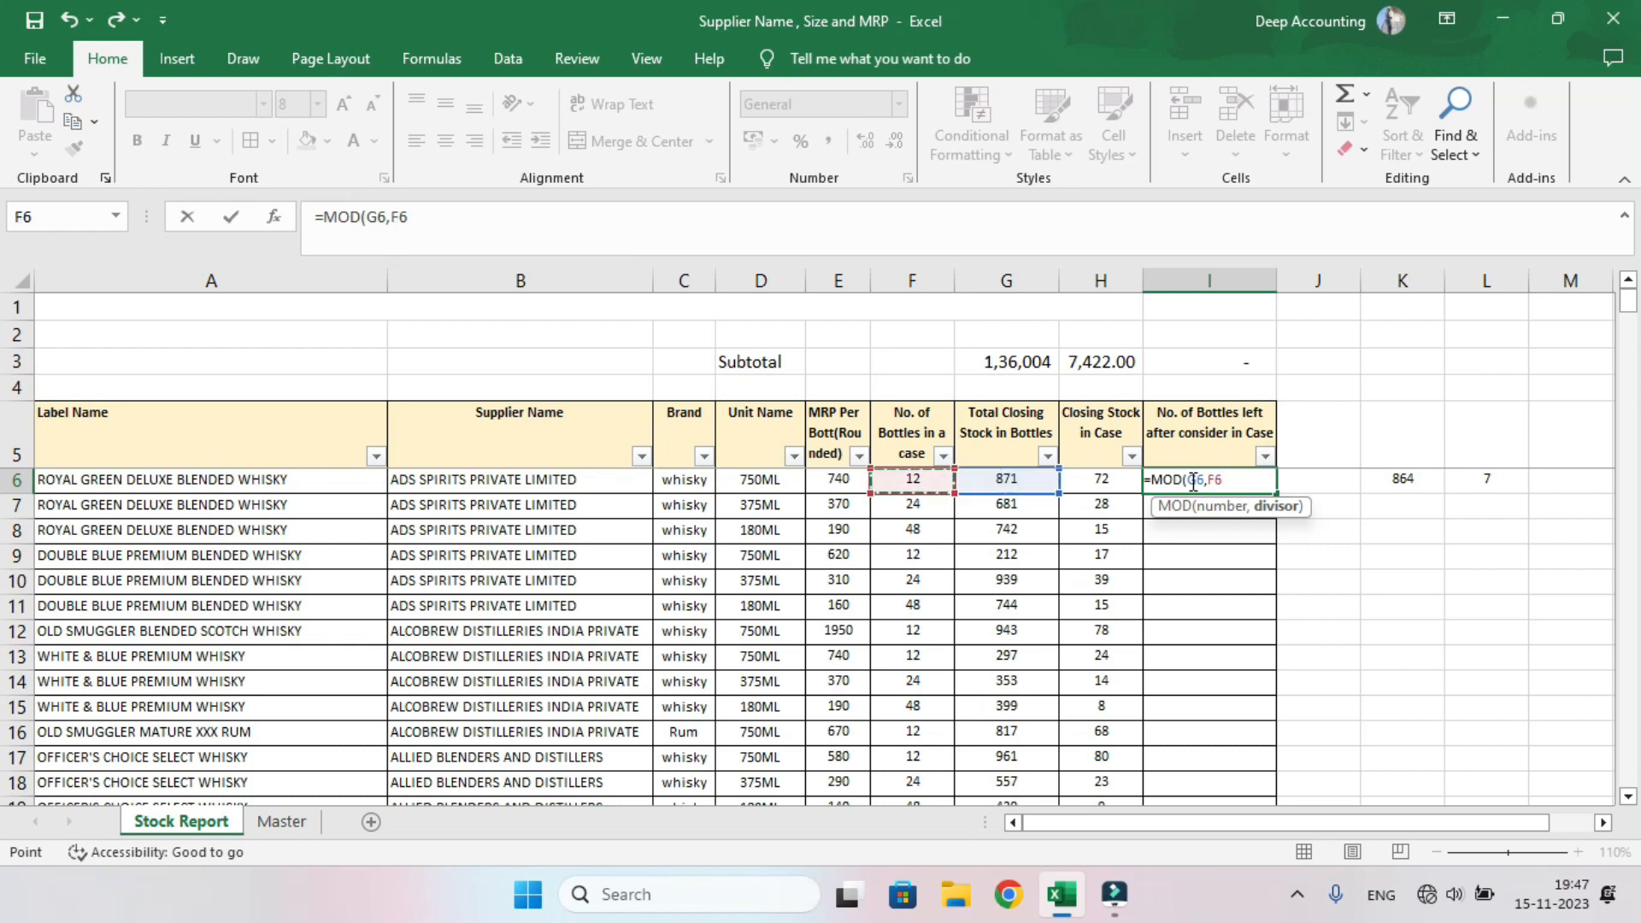
{"action": "type", "text": ")"}
{"action": "key", "text": "Return"}
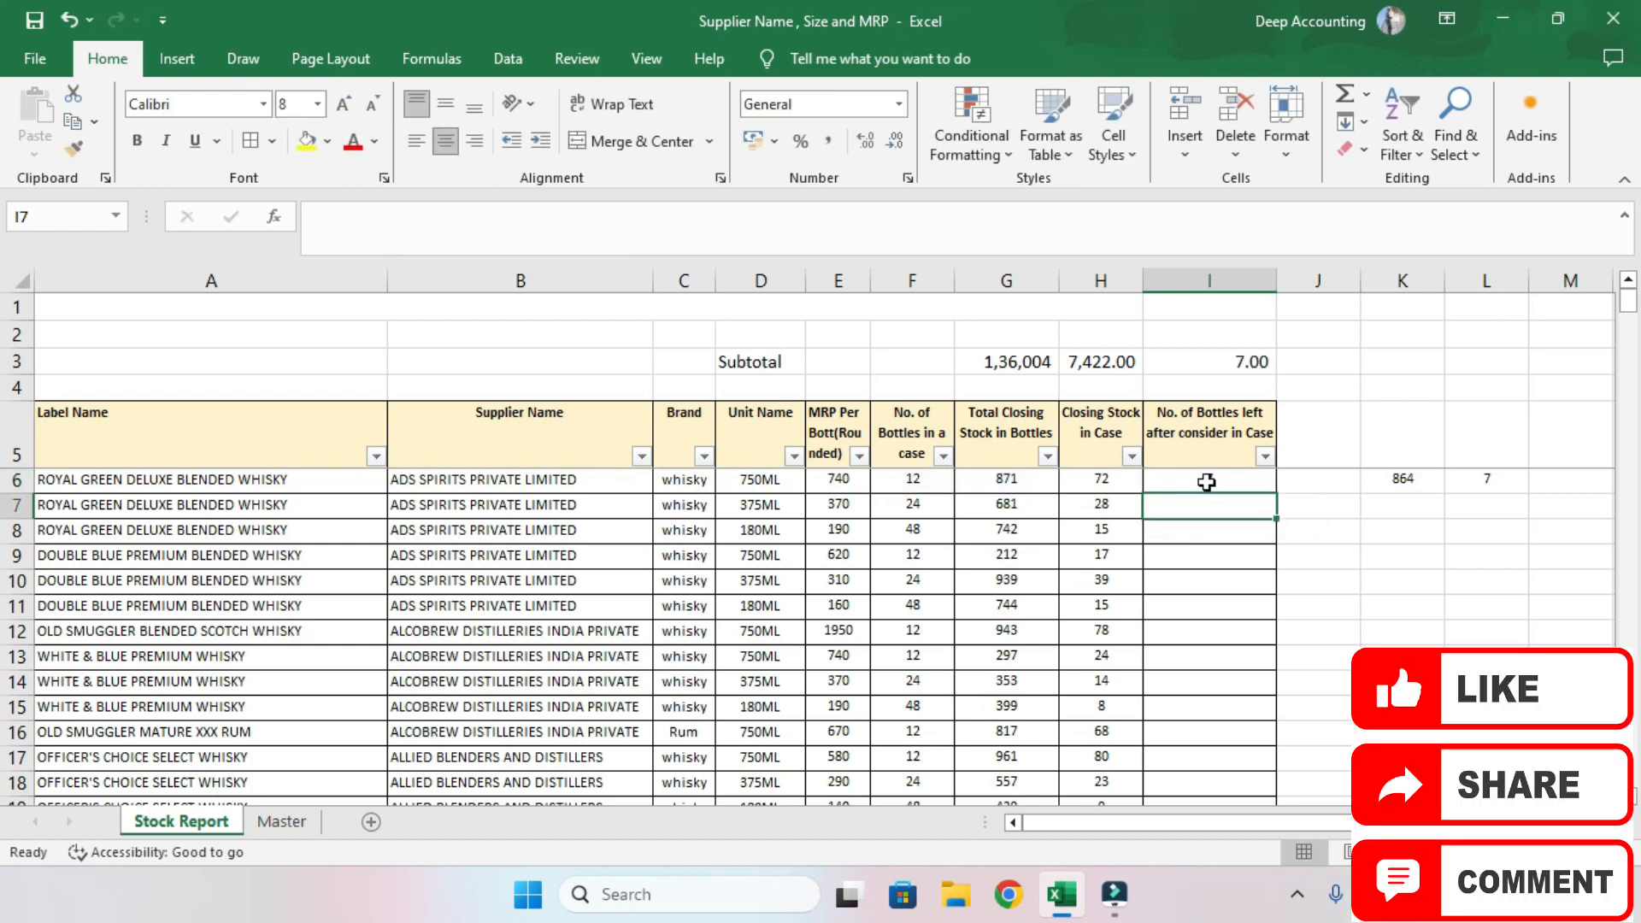
- Fill the MOD formula from I6 down the whole column of bottles left and check the filled rows
{"action": "left_click", "coordinate": [1263, 479]}
{"action": "double_click", "coordinate": [1275, 493]}
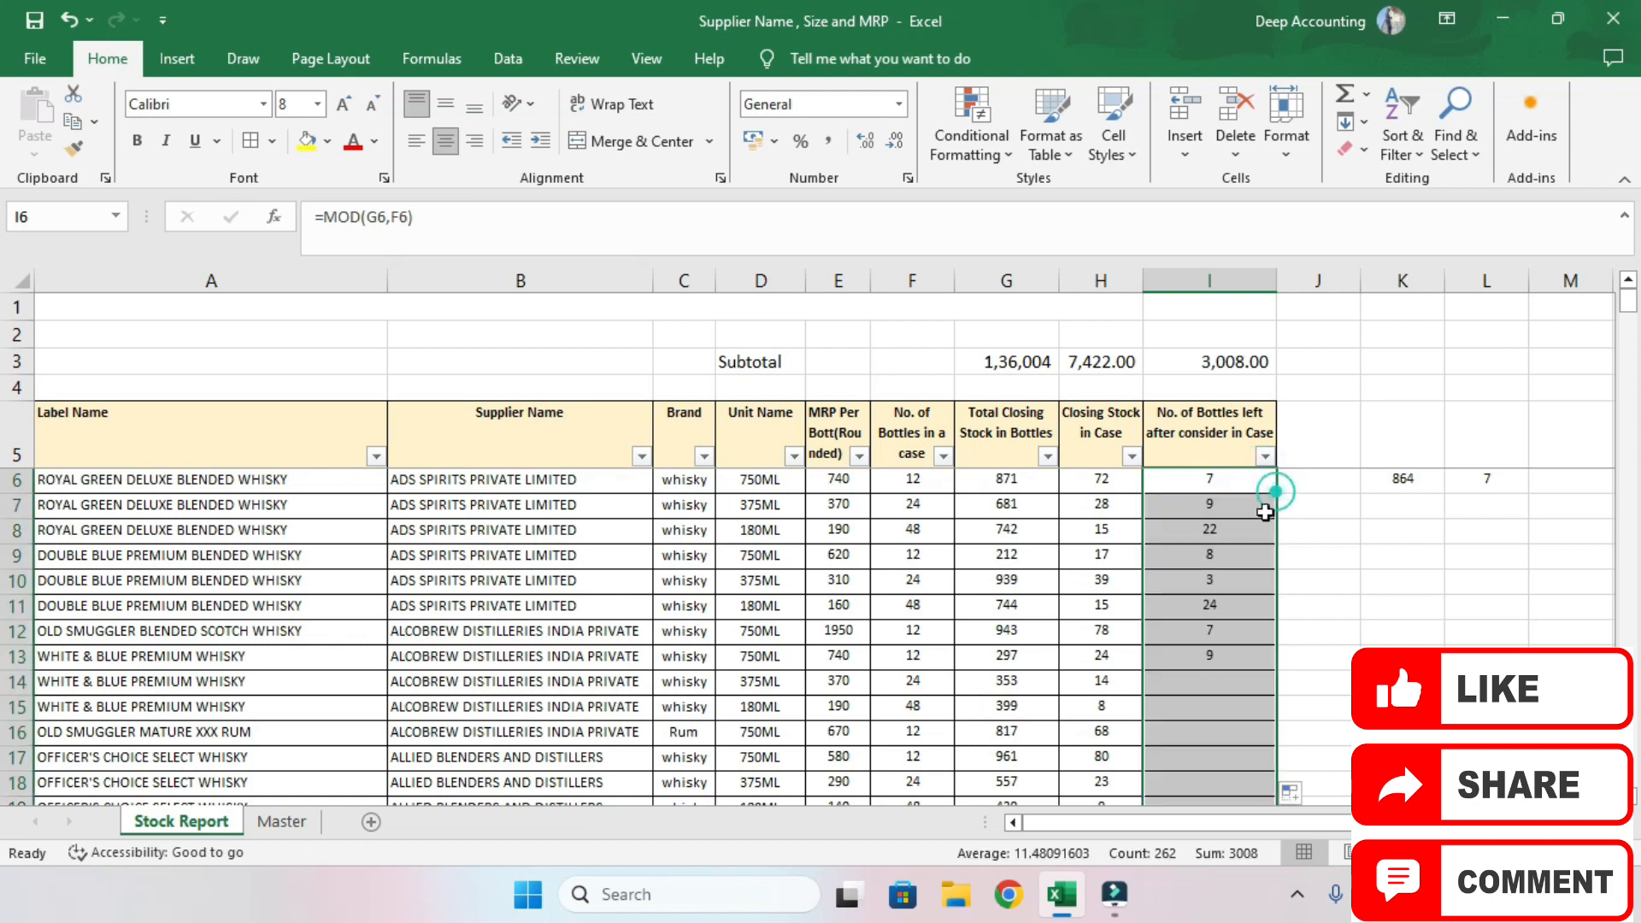
{"action": "scroll", "coordinate": [1205, 575], "scroll_direction": "down", "scroll_amount": 1}
{"action": "scroll", "coordinate": [1142, 606], "scroll_direction": "up", "scroll_amount": 1}
{"action": "left_click", "coordinate": [1130, 605]}
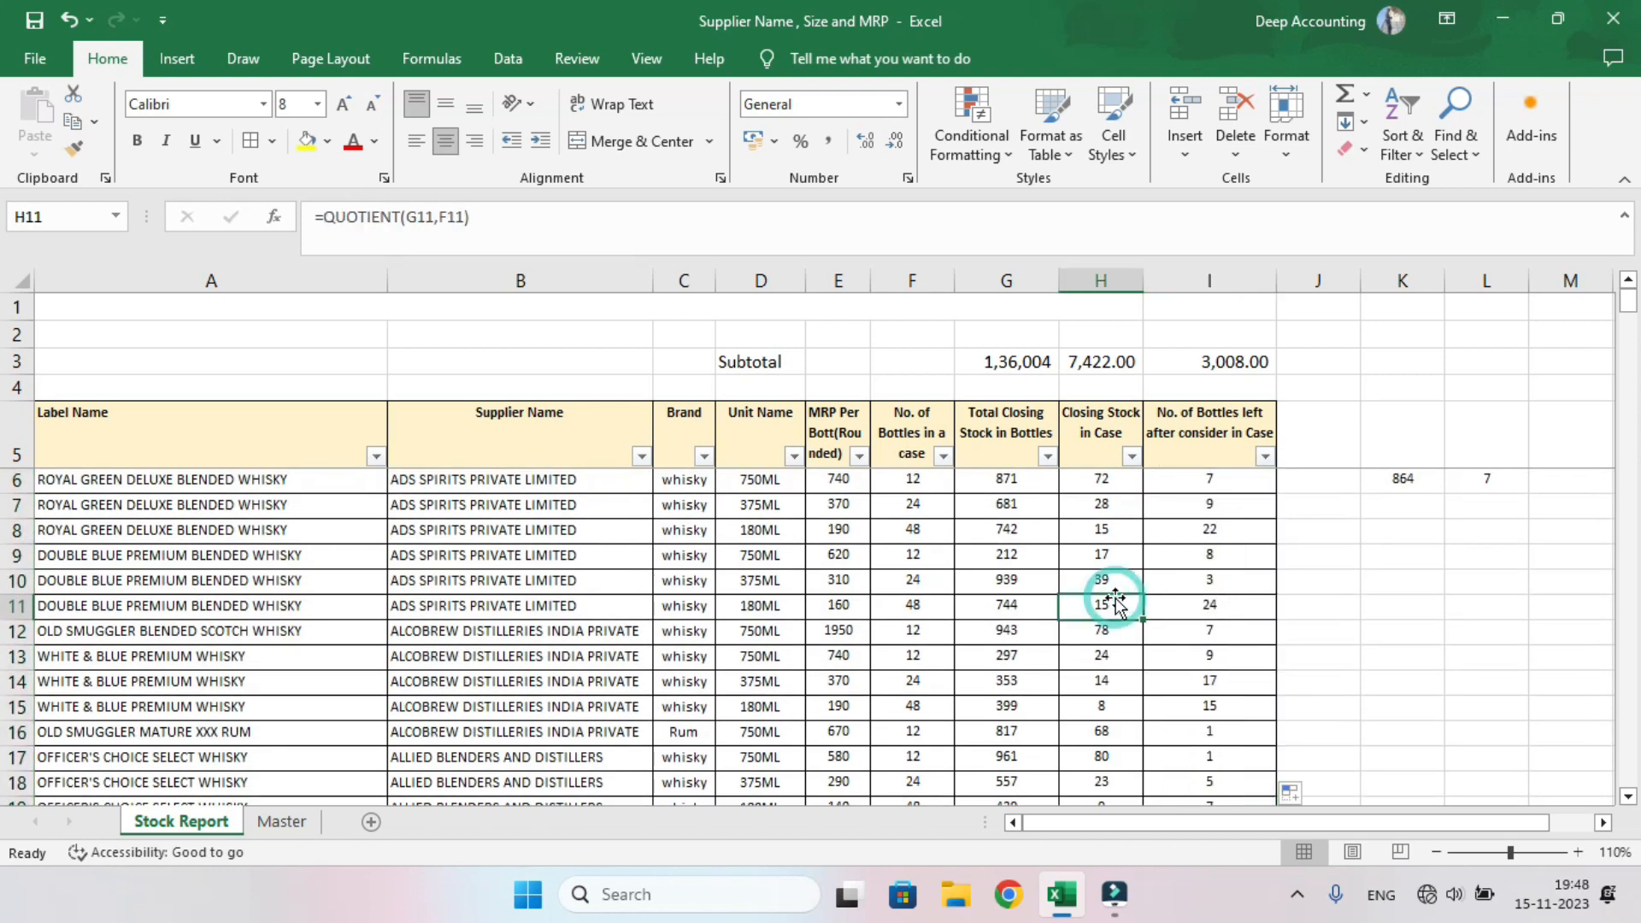